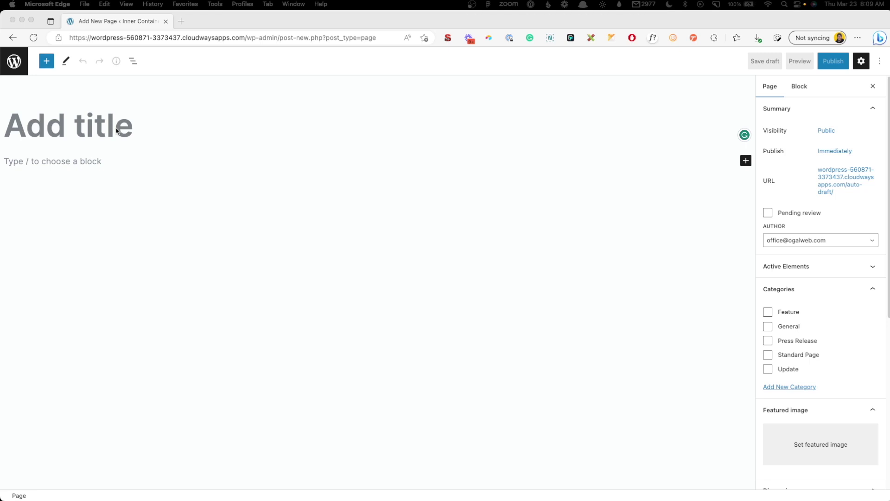
# Title the new page "The Blog" and insert a Container block below the title.
pyautogui.click(117, 132)
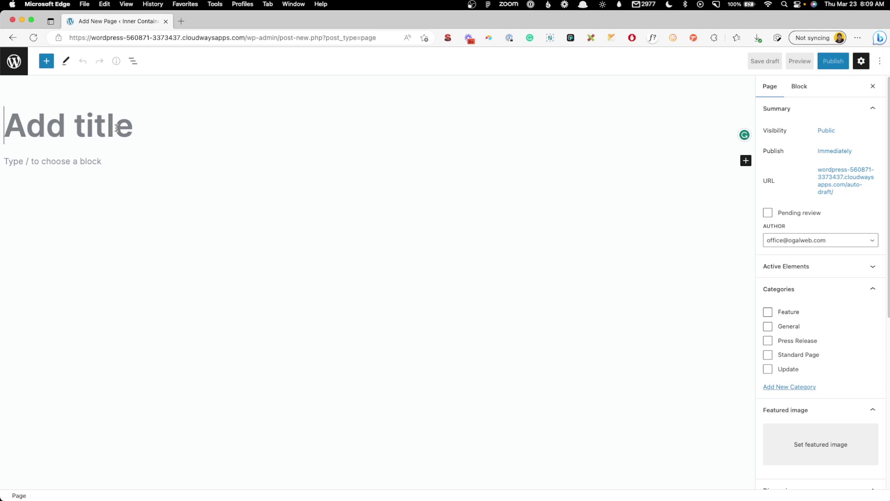
pyautogui.write('The Blog')
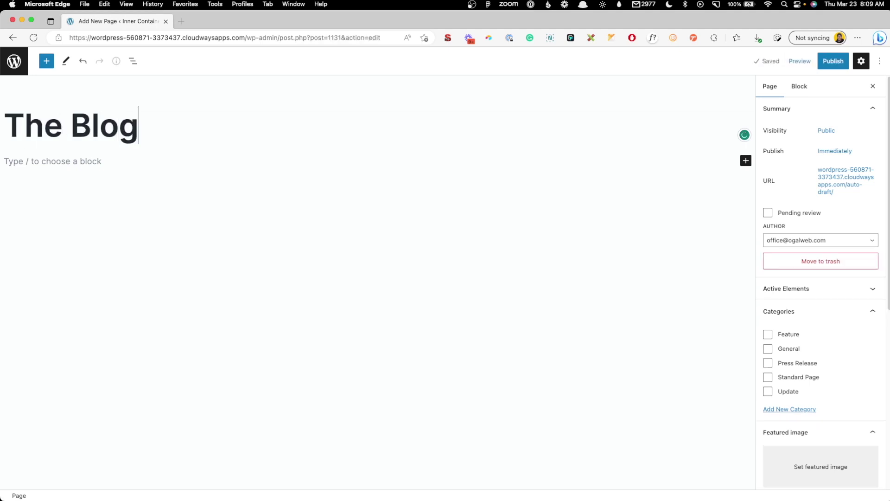
pyautogui.click(104, 161)
pyautogui.write('/con')
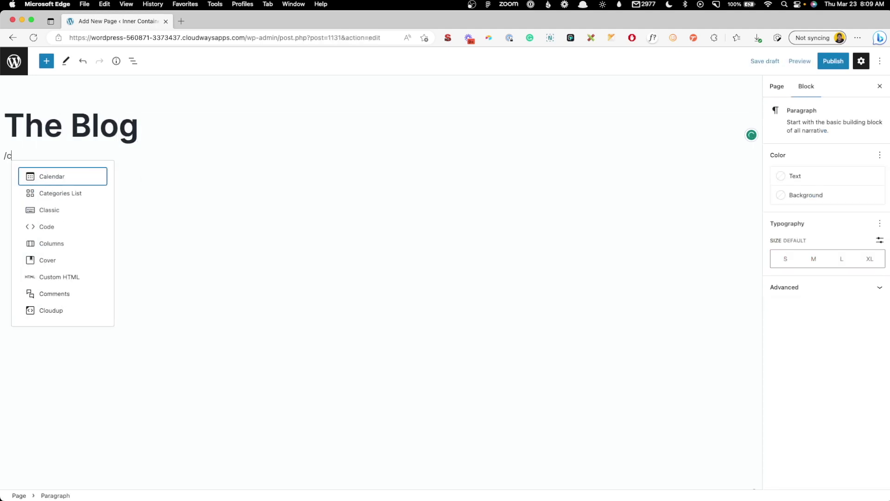
pyautogui.click(65, 193)
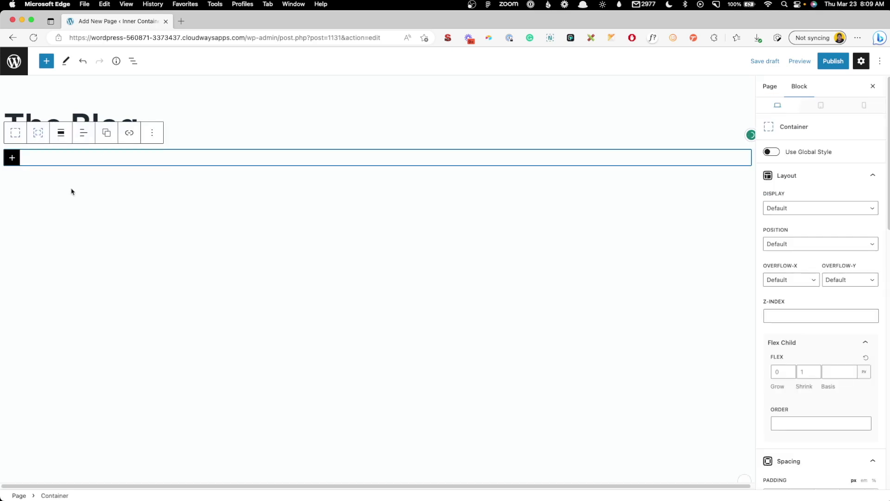
# Set the container's background color to the black palette swatch.
pyautogui.scroll(-10, 816, 325)
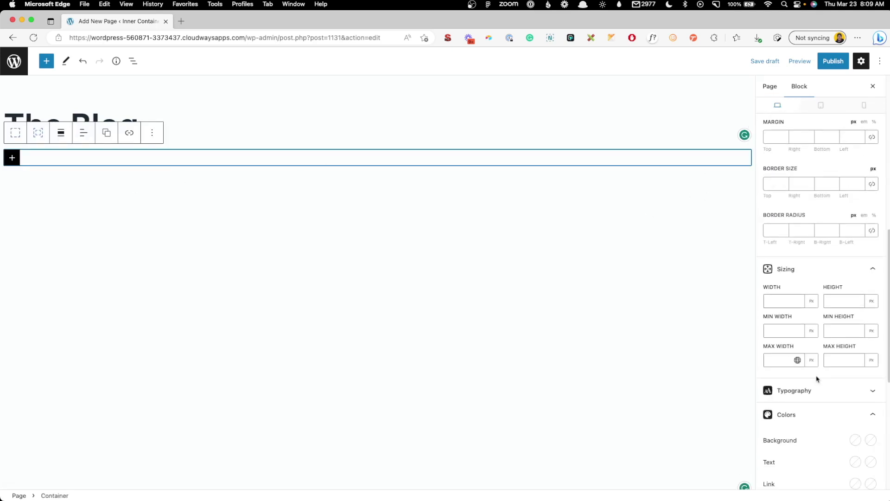
pyautogui.click(852, 441)
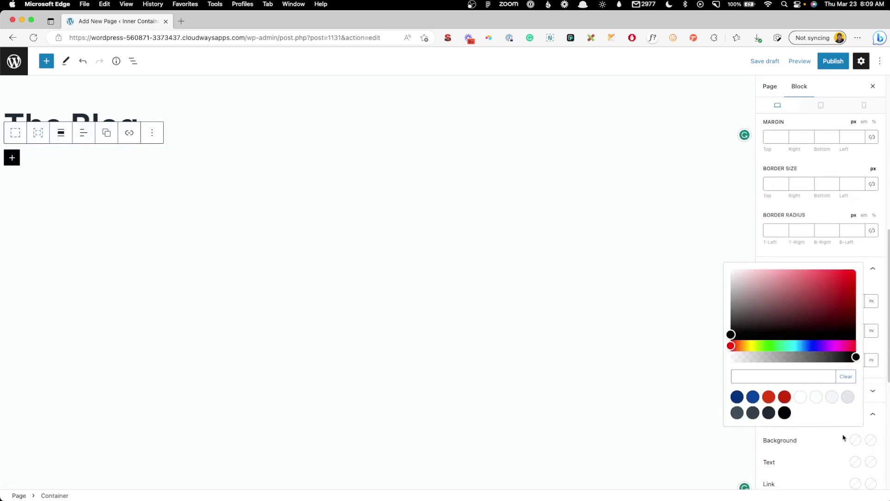
pyautogui.click(785, 413)
# Add an inner container inside the black container and apply the section-d global style to it.
pyautogui.click(38, 132)
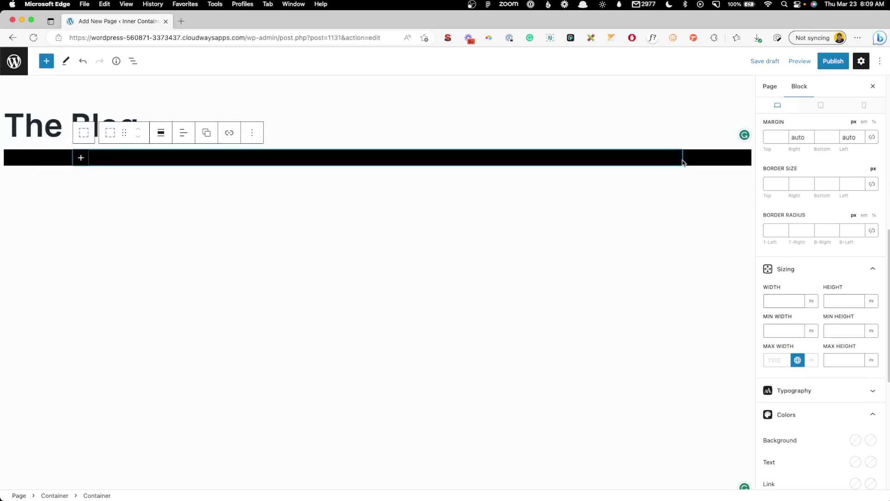
pyautogui.scroll(10, 816, 186)
pyautogui.click(772, 152)
pyautogui.click(786, 174)
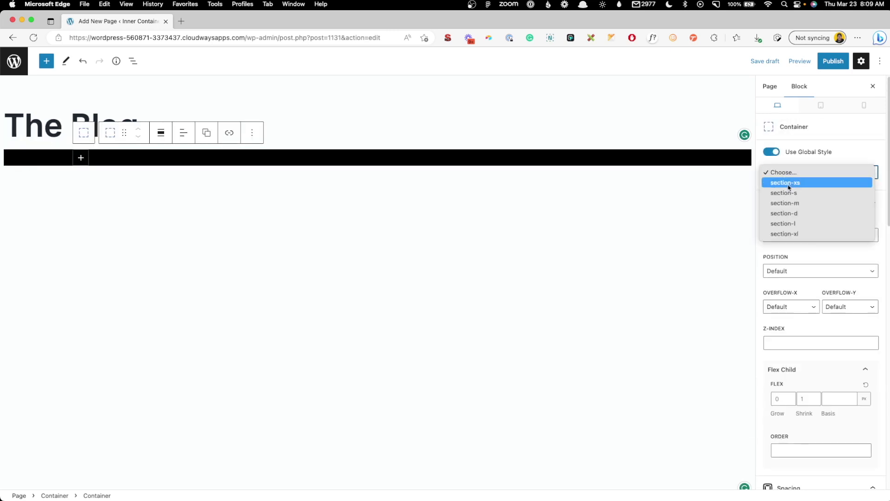
pyautogui.click(791, 213)
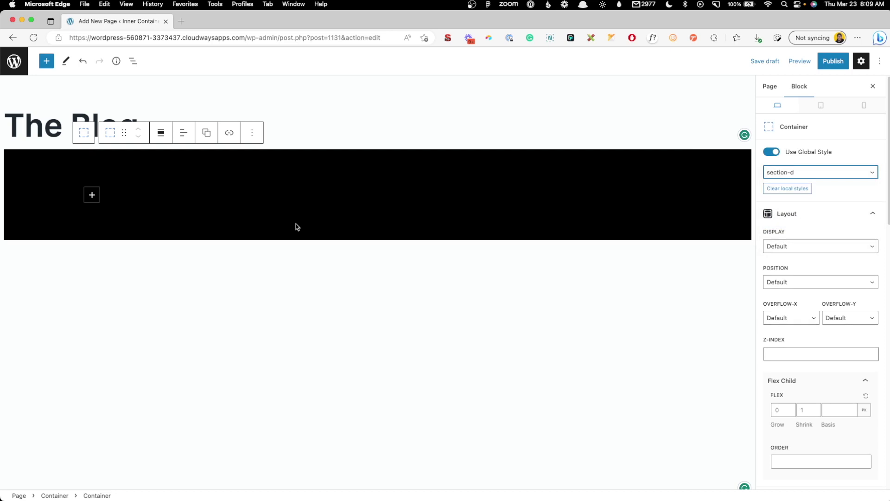
# Insert a Headline block in the inner container, make it Heading 1 and enter the text "The Blog".
pyautogui.click(92, 195)
pyautogui.click(161, 284)
pyautogui.click(172, 170)
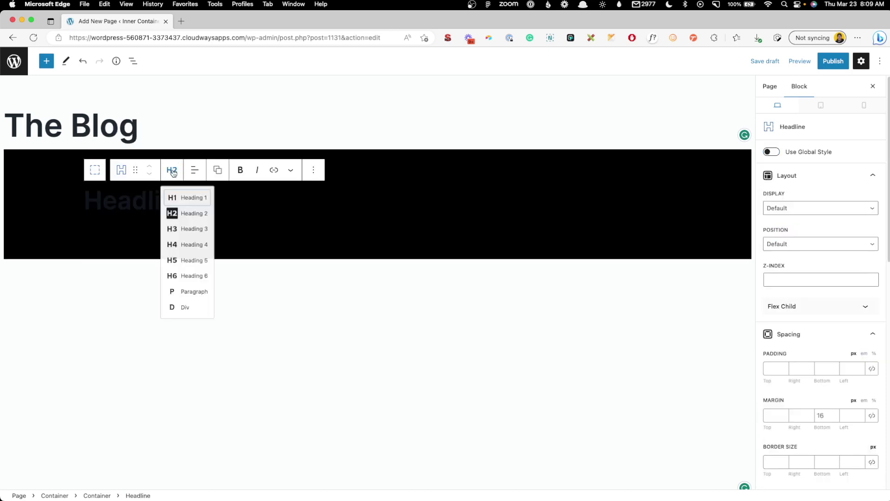
pyautogui.click(173, 191)
pyautogui.click(126, 195)
pyautogui.write('The Blog')
# Set the headline's text color to the white palette swatch, var(--surface-0).
pyautogui.scroll(-10, 809, 322)
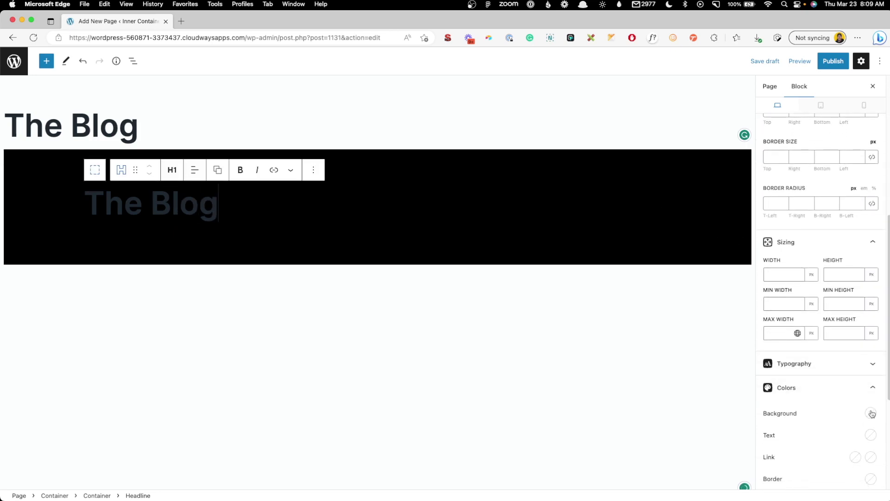
pyautogui.click(871, 435)
pyautogui.click(816, 392)
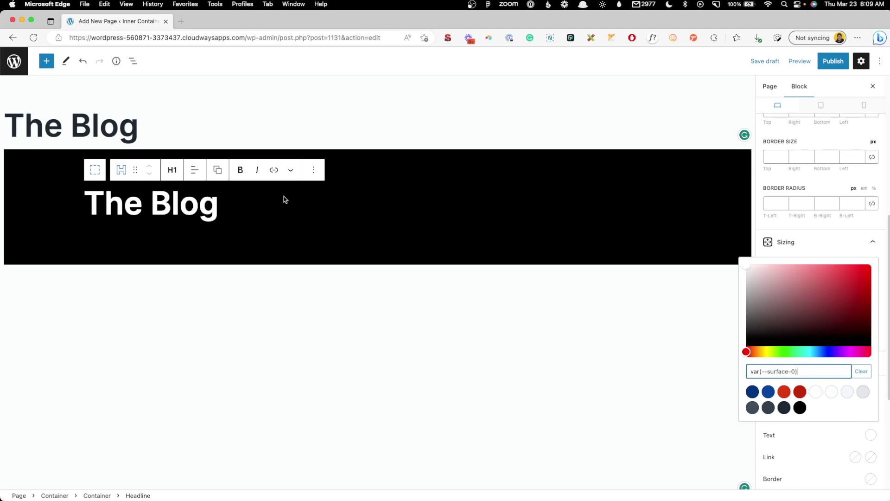
# Set the headline's text transform to Uppercase and its font weight to 900 - Black.
pyautogui.click(188, 200)
pyautogui.scroll(6, 834, 234)
pyautogui.scroll(2, 835, 237)
pyautogui.click(810, 340)
pyautogui.click(812, 366)
pyautogui.click(811, 380)
pyautogui.click(854, 314)
pyautogui.click(835, 325)
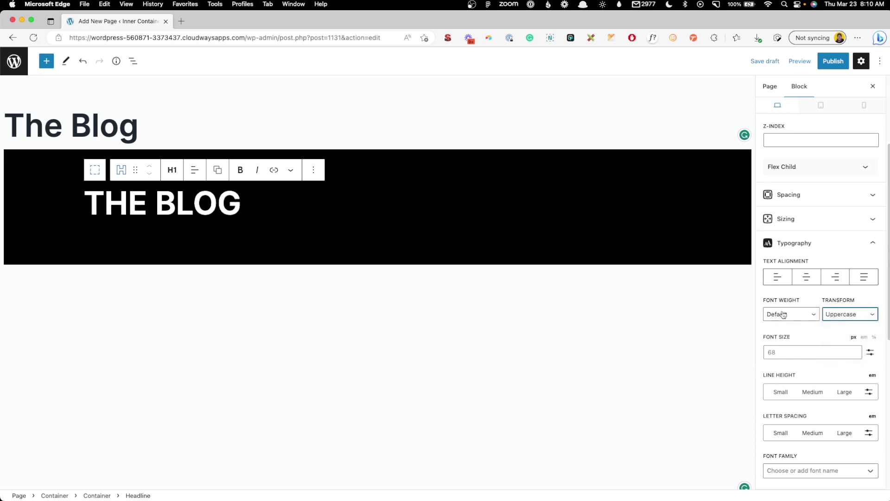
pyautogui.click(784, 315)
pyautogui.click(782, 425)
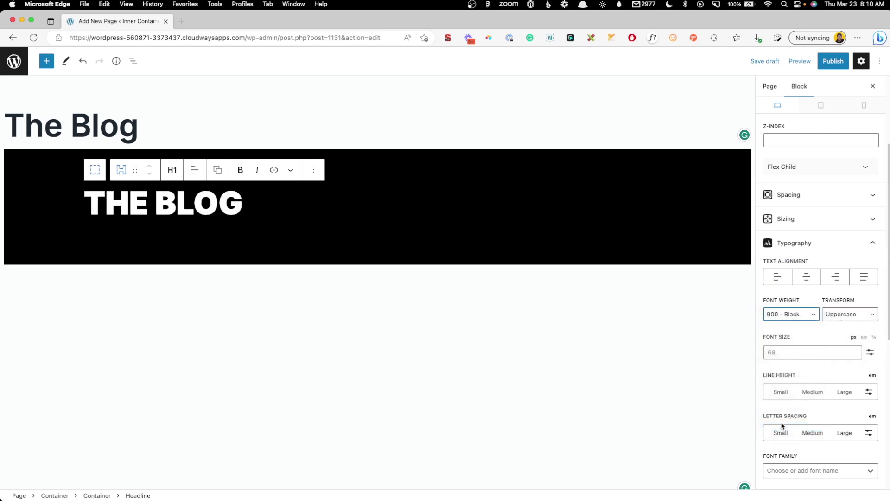
# Set the headline's font size to 250 px.
pyautogui.click(779, 352)
pyautogui.write('120')
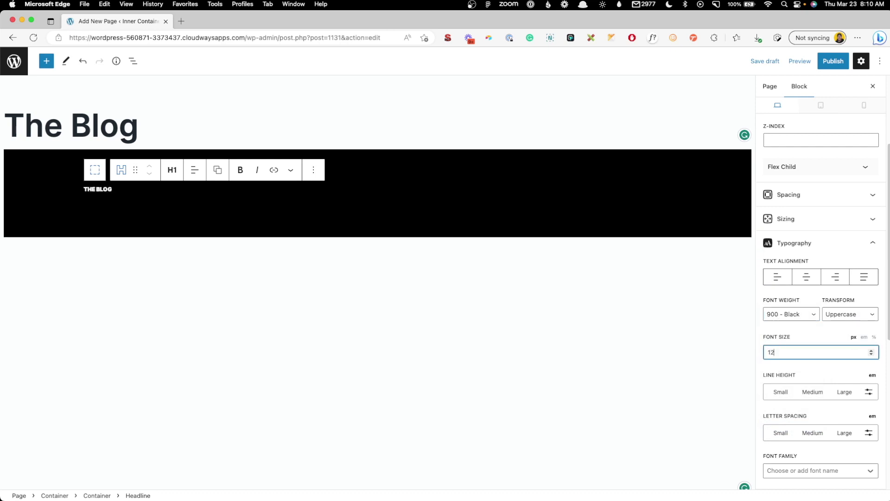
pyautogui.press('BackSpace')
pyautogui.press('BackSpace')
pyautogui.press('BackSpace')
pyautogui.write('200')
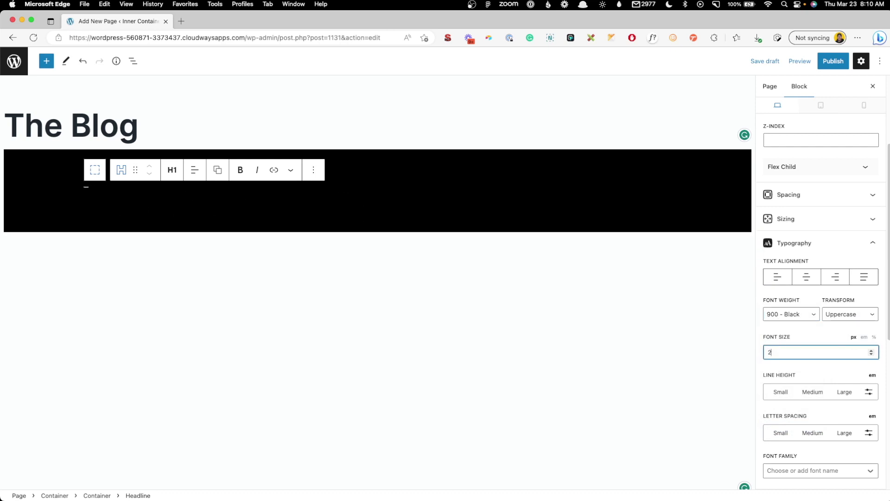
pyautogui.doubleClick(784, 351)
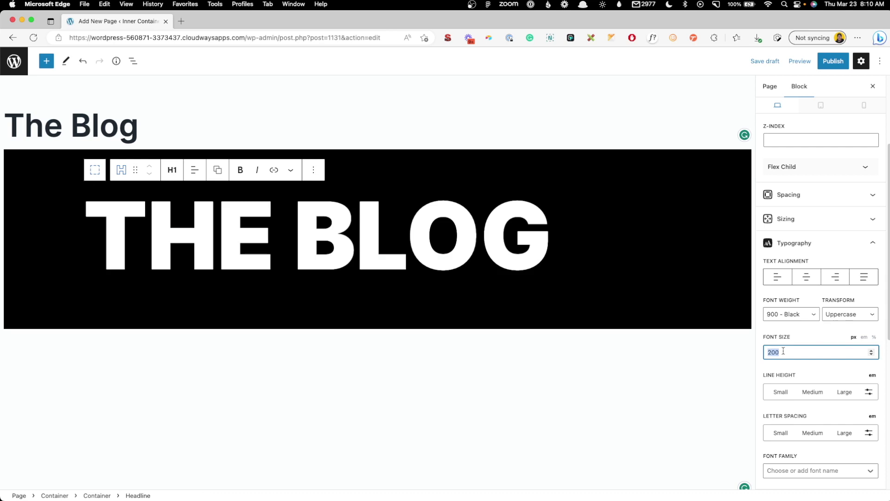
pyautogui.write('250')
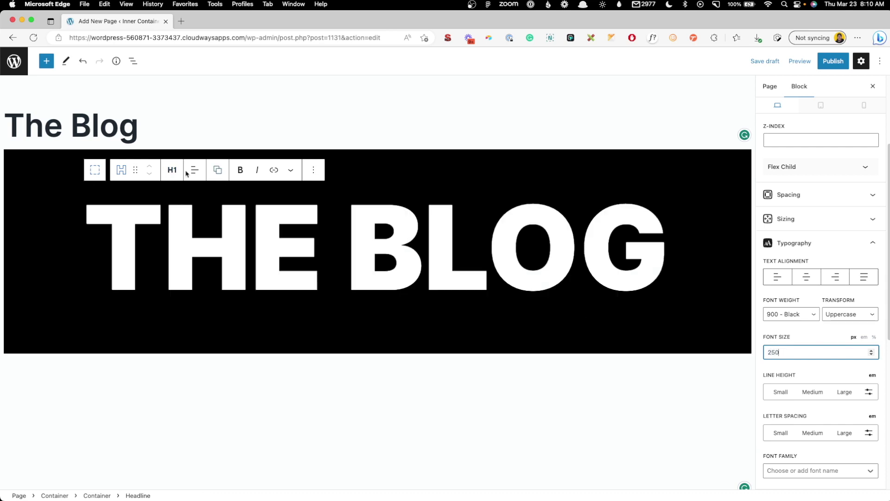
# Center-align the headline text.
pyautogui.click(188, 172)
pyautogui.click(210, 214)
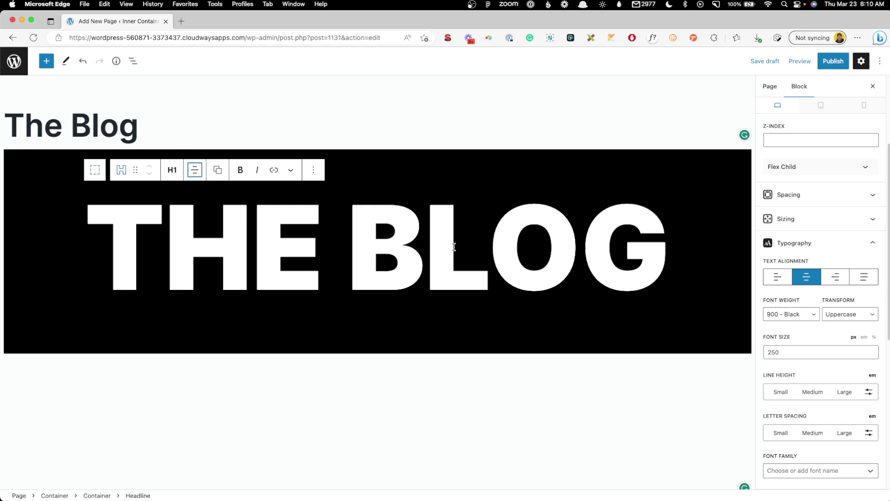
pyautogui.click(478, 260)
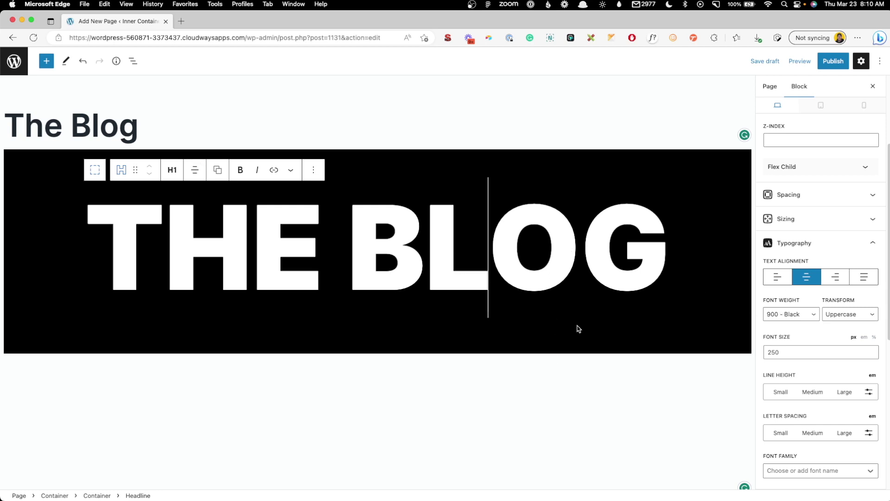
# Set the headline's bottom margin to 40 px.
pyautogui.scroll(-10, 803, 294)
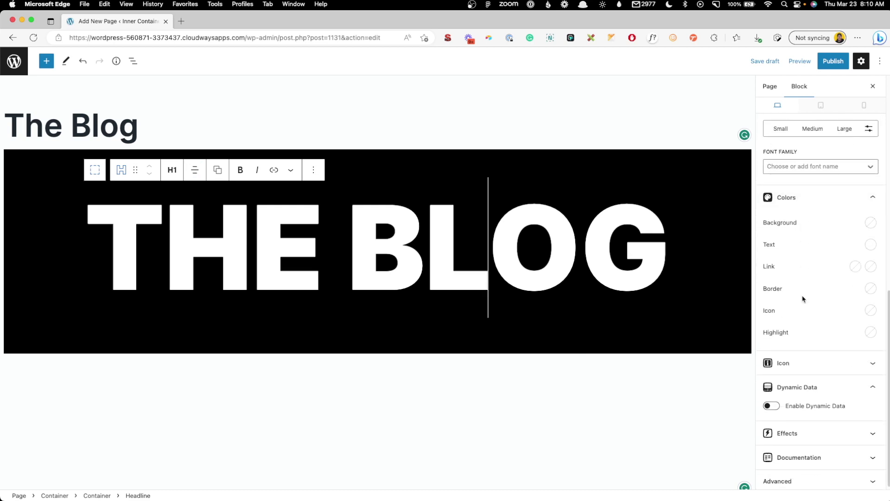
pyautogui.scroll(10, 815, 237)
pyautogui.click(812, 246)
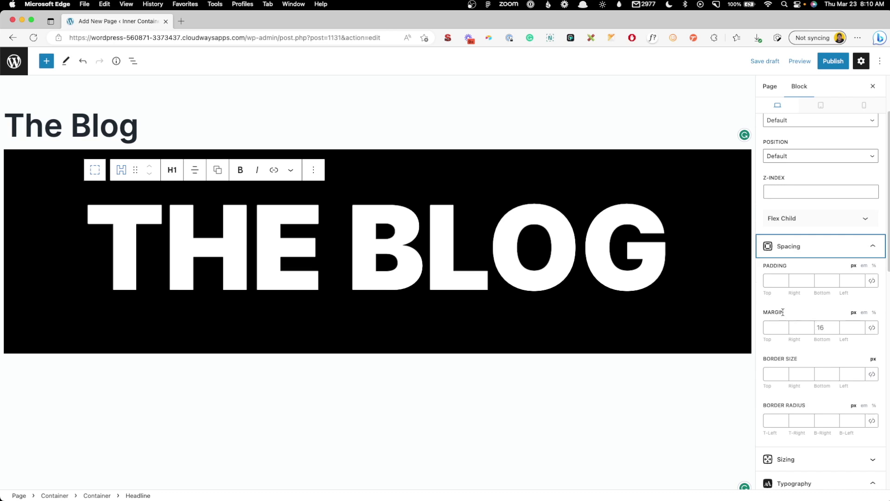
pyautogui.click(826, 326)
pyautogui.press('BackSpace')
pyautogui.press('BackSpace')
pyautogui.write('40')
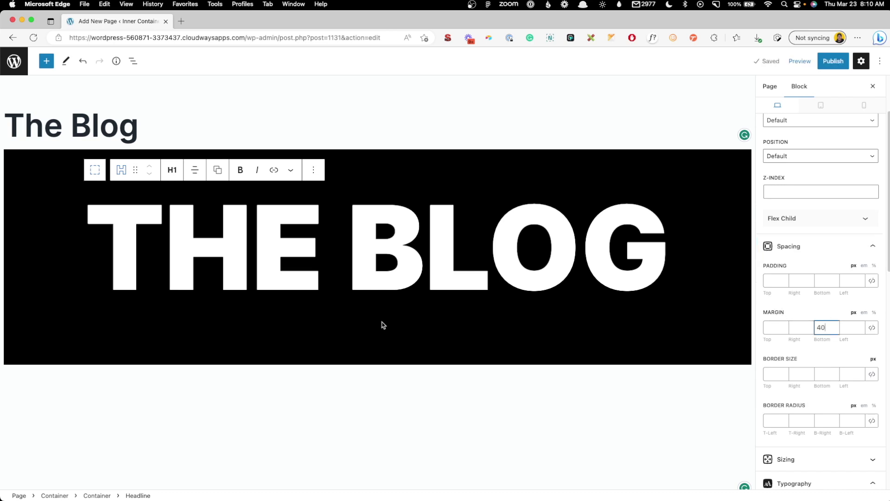
# Insert a grid with two equal containers below the headline and set its horizontal gap to 60 px.
pyautogui.click(284, 340)
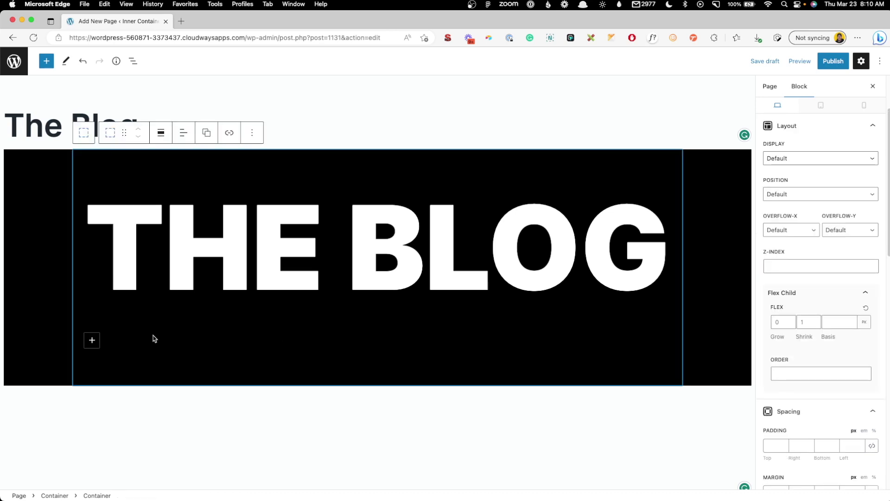
pyautogui.click(92, 340)
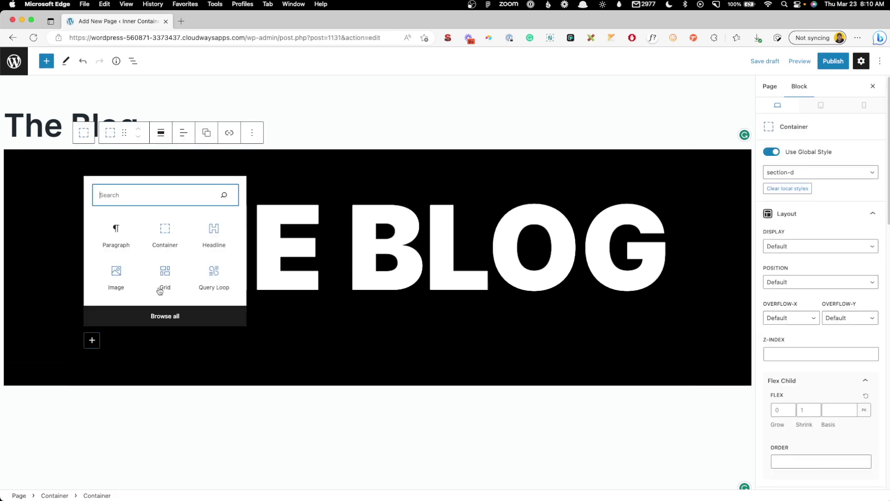
pyautogui.click(164, 269)
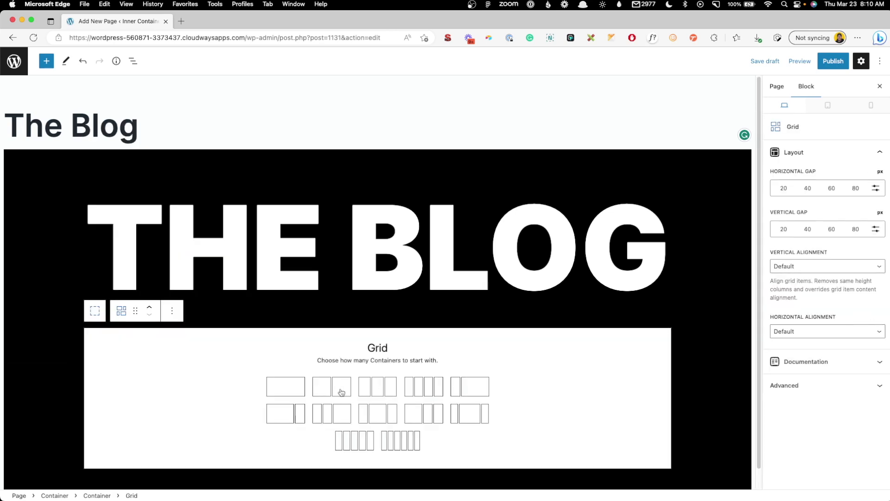
pyautogui.click(339, 392)
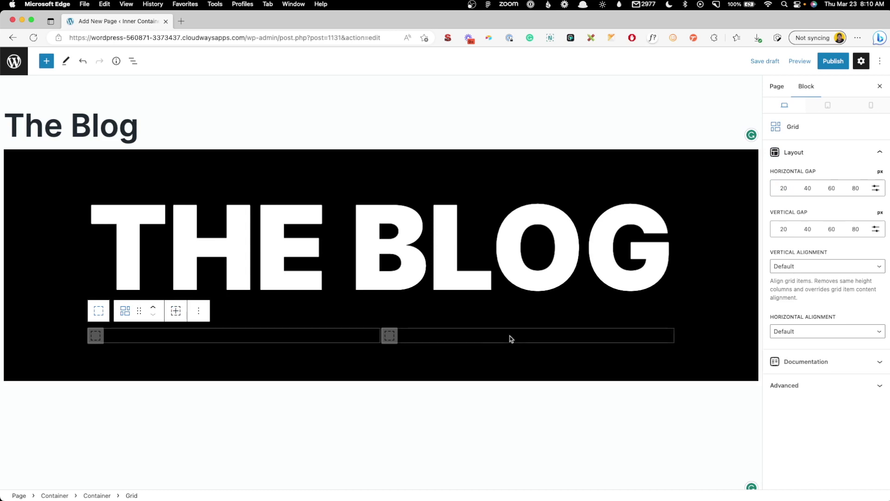
pyautogui.click(832, 189)
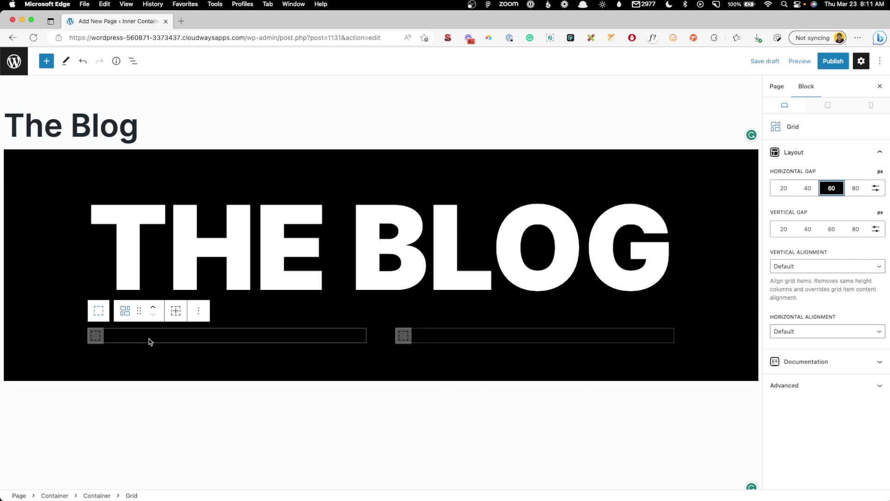
# Insert a Query Loop with a single-column layout in the grid's first container.
pyautogui.click(97, 337)
pyautogui.click(92, 336)
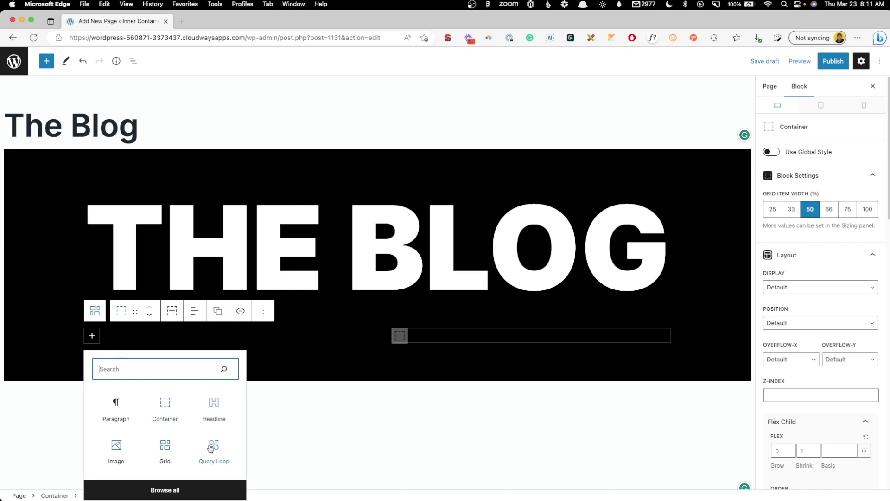
pyautogui.click(211, 448)
pyautogui.click(314, 412)
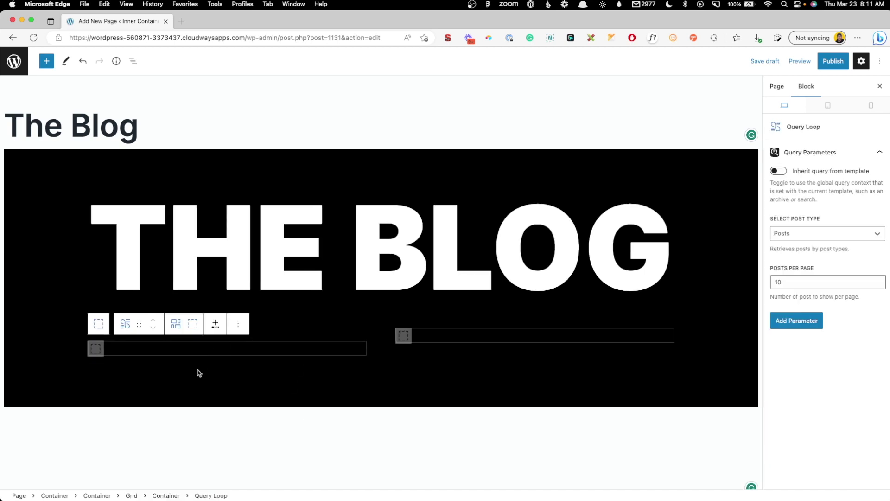
# Show the block structure in List View and insert an Image block inside the Query Loop's post template.
pyautogui.click(86, 350)
pyautogui.click(92, 349)
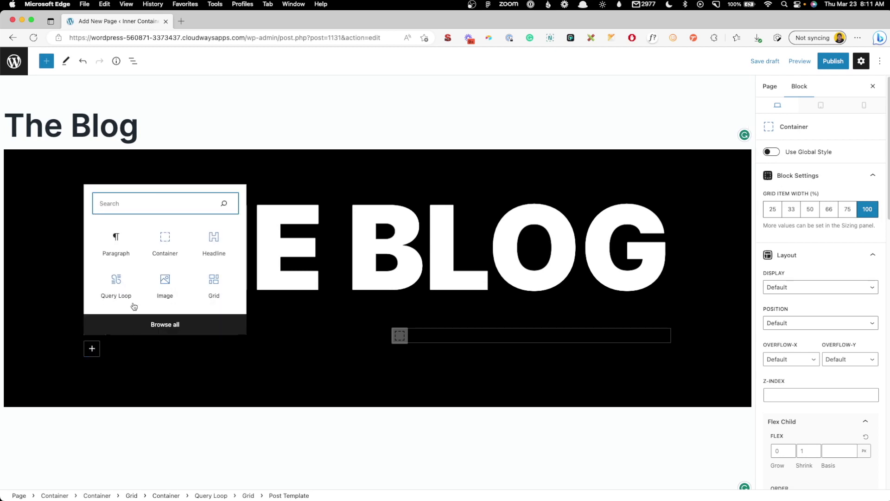
pyautogui.click(135, 63)
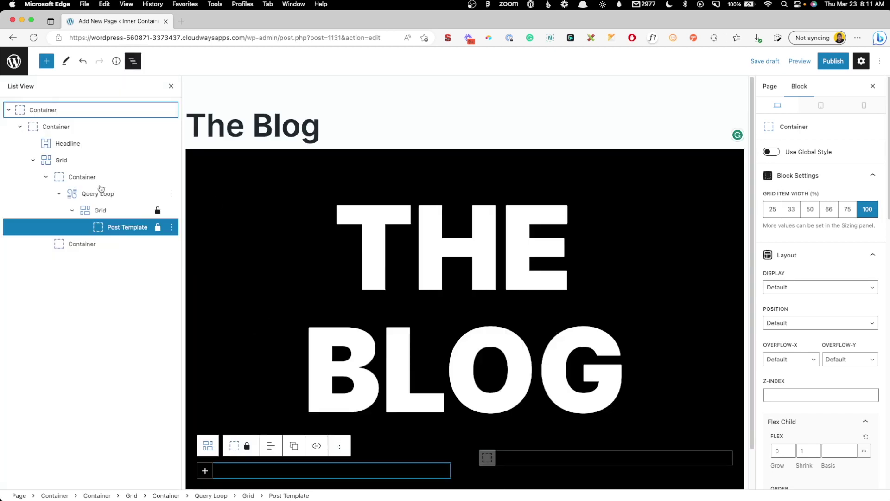
pyautogui.scroll(-1, 242, 402)
pyautogui.scroll(-1, 241, 403)
pyautogui.click(205, 425)
pyautogui.click(277, 364)
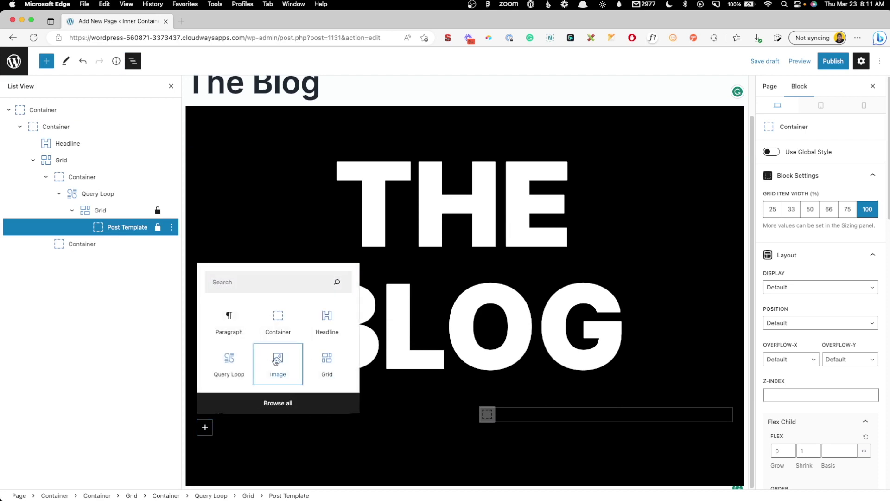
# Enable dynamic data on the Image block in the post template and set its image source to Featured Image.
pyautogui.scroll(-7, 809, 380)
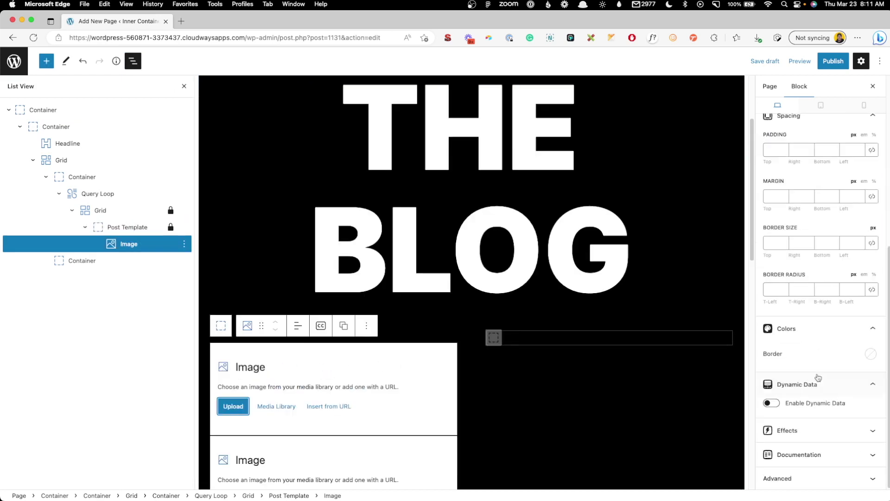
pyautogui.click(800, 402)
pyautogui.scroll(-2, 799, 403)
pyautogui.scroll(-1, 798, 399)
pyautogui.click(794, 356)
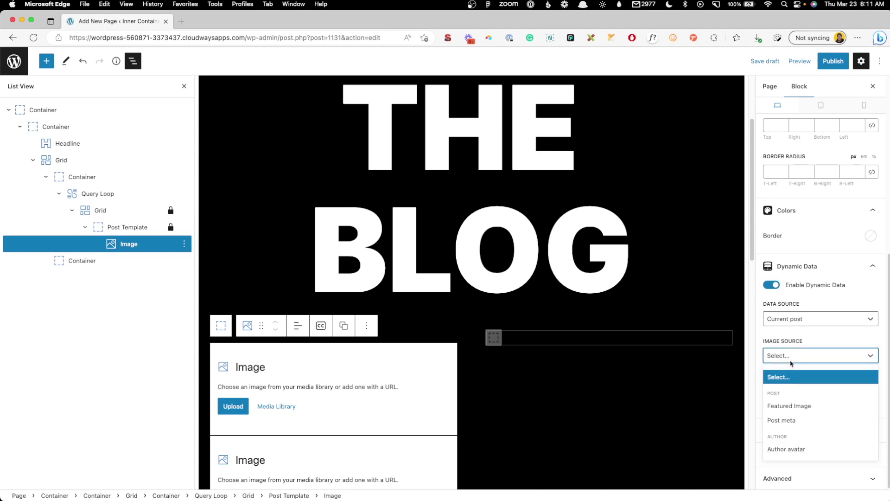
pyautogui.click(794, 404)
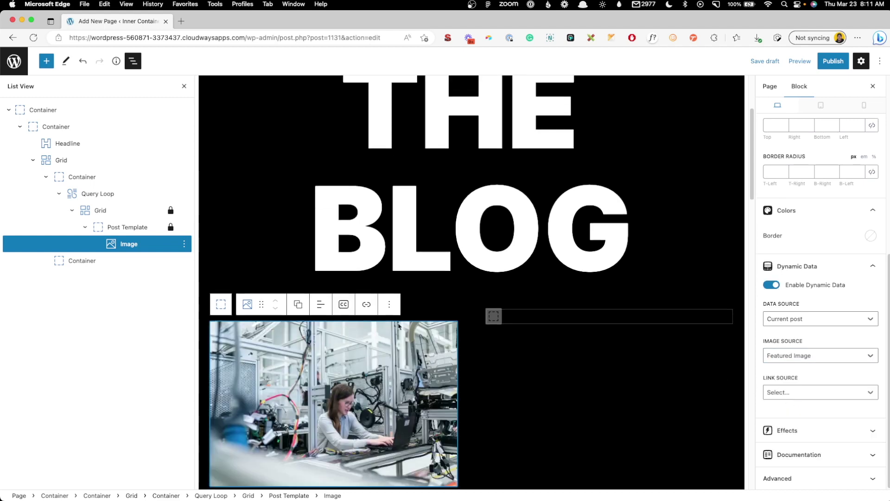
# Limit the Query Loop to 1 post per page.
pyautogui.scroll(-5, 371, 311)
pyautogui.scroll(-10, 326, 203)
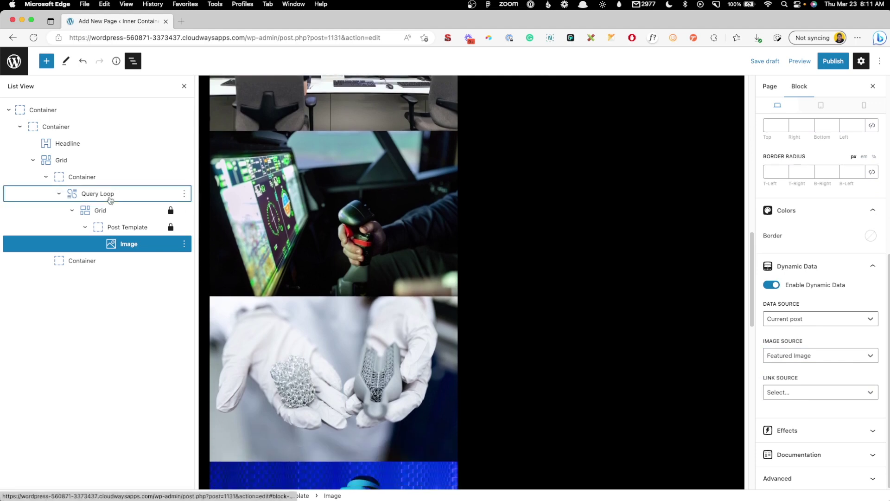
pyautogui.click(109, 197)
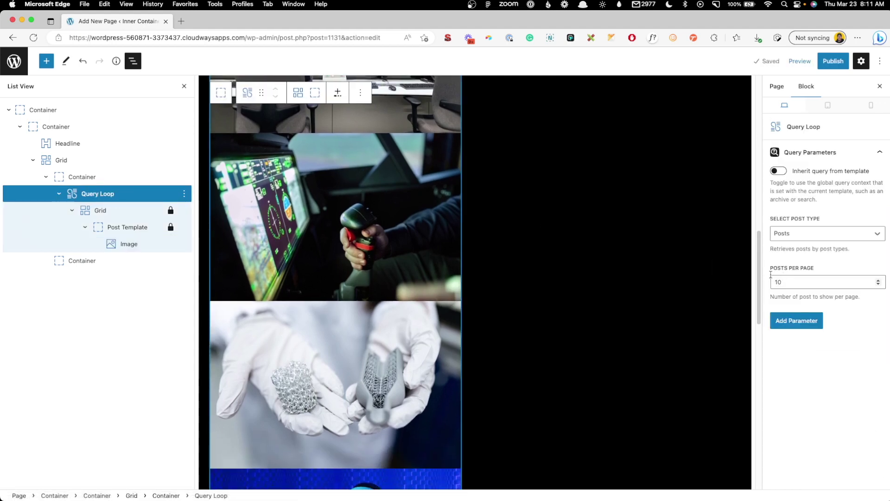
pyautogui.doubleClick(790, 281)
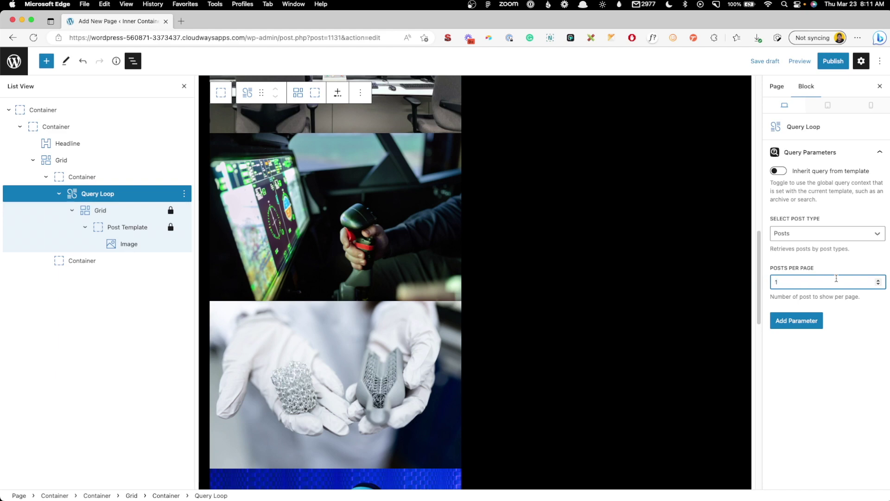
pyautogui.scroll(-4, 501, 283)
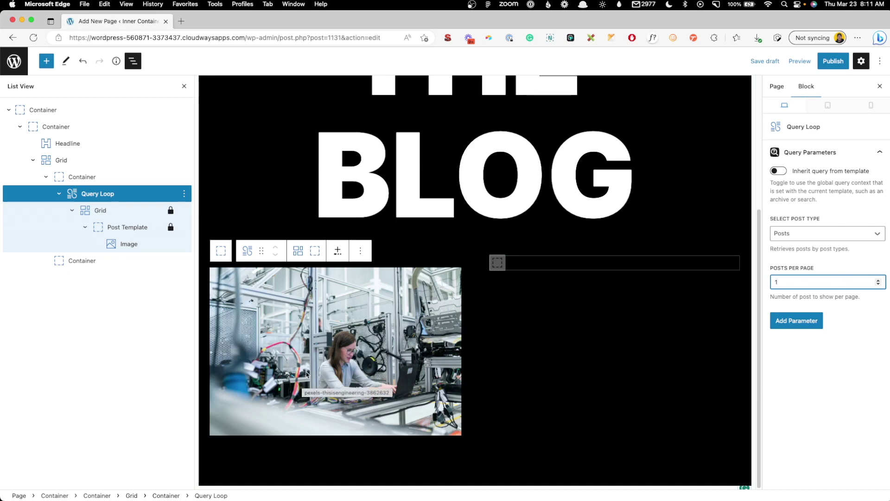
# Insert a Headline block directly after the image in the post template.
pyautogui.click(341, 371)
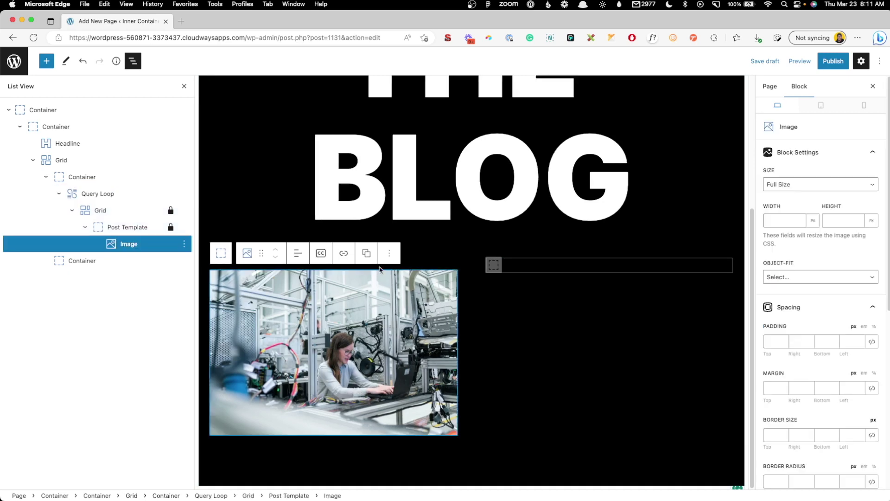
pyautogui.click(389, 253)
pyautogui.click(405, 366)
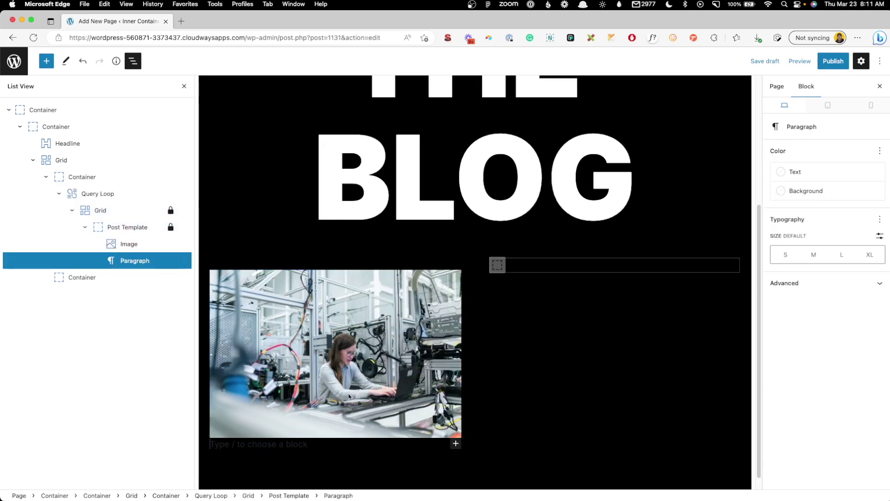
pyautogui.write('/head')
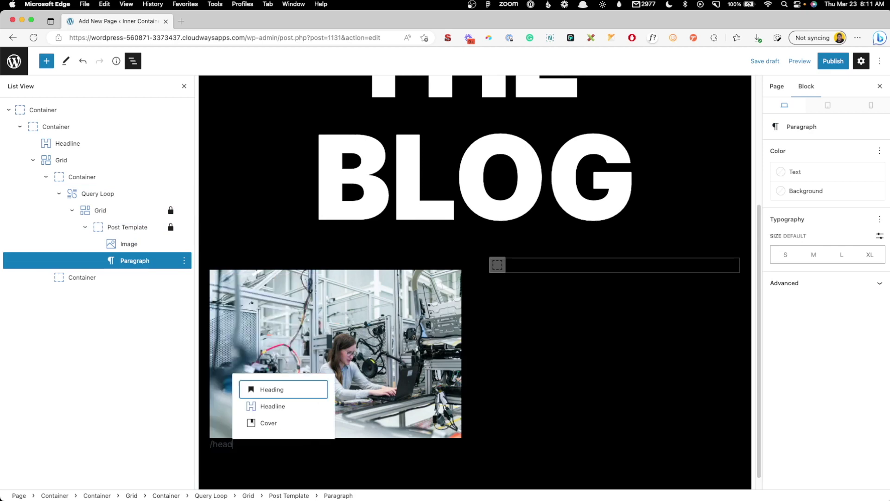
pyautogui.click(295, 412)
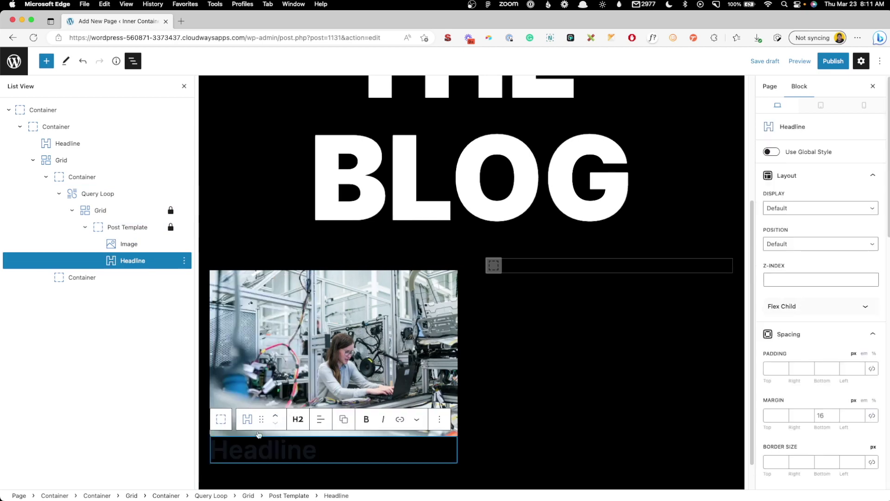
# Change the new headline's tag to paragraph and apply the body-xs global style to it.
pyautogui.click(298, 419)
pyautogui.click(317, 373)
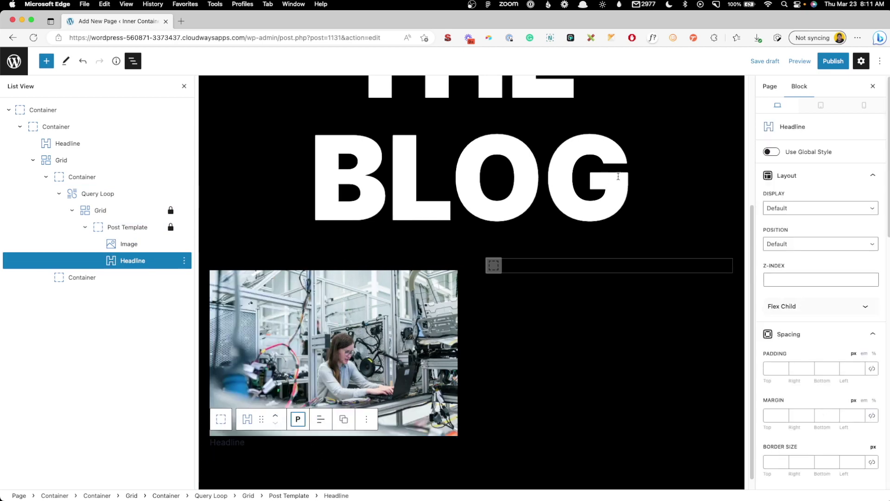
pyautogui.click(771, 152)
pyautogui.click(816, 172)
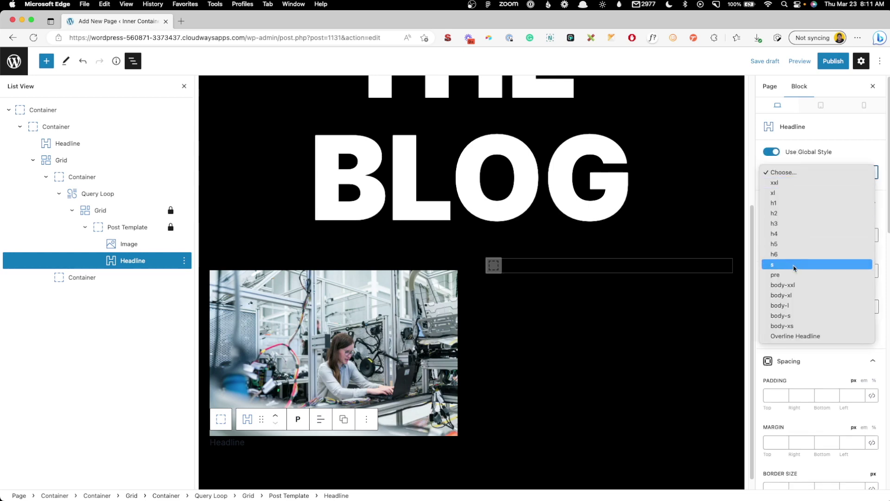
pyautogui.click(806, 325)
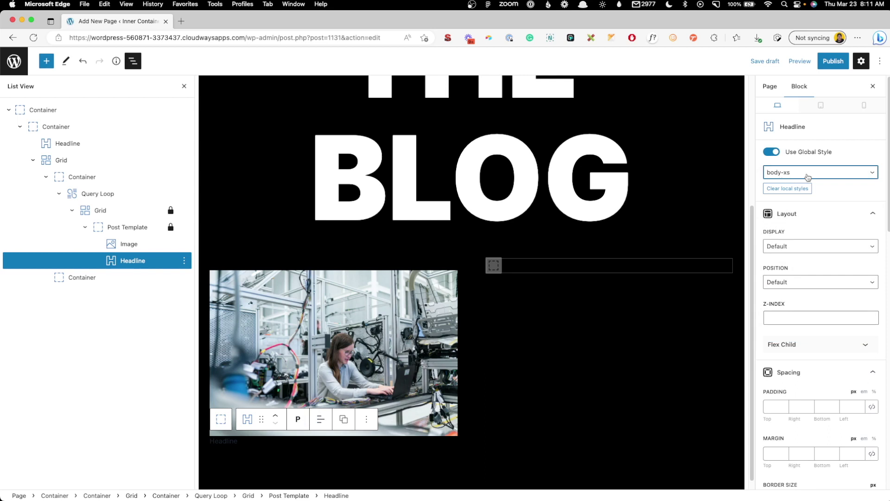
# Enable dynamic data on the headline below the image and set its content source to Post date.
pyautogui.scroll(-1, 560, 435)
pyautogui.scroll(-10, 786, 399)
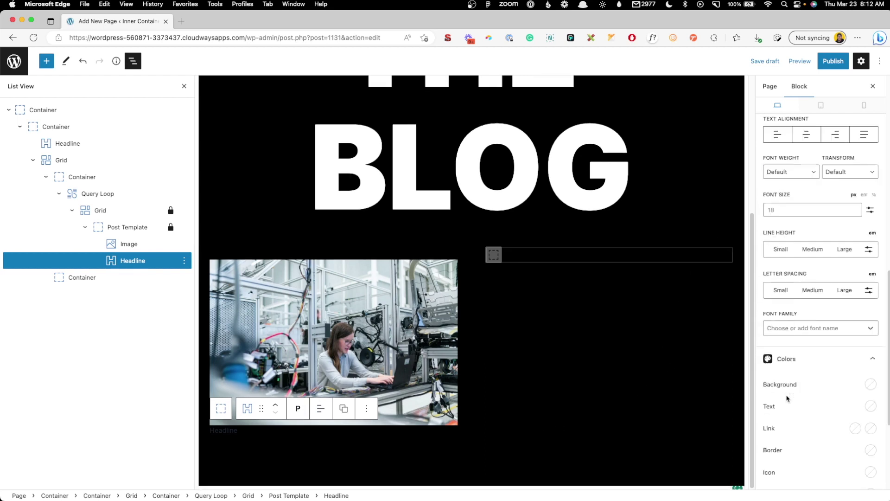
pyautogui.click(771, 403)
pyautogui.scroll(-3, 793, 411)
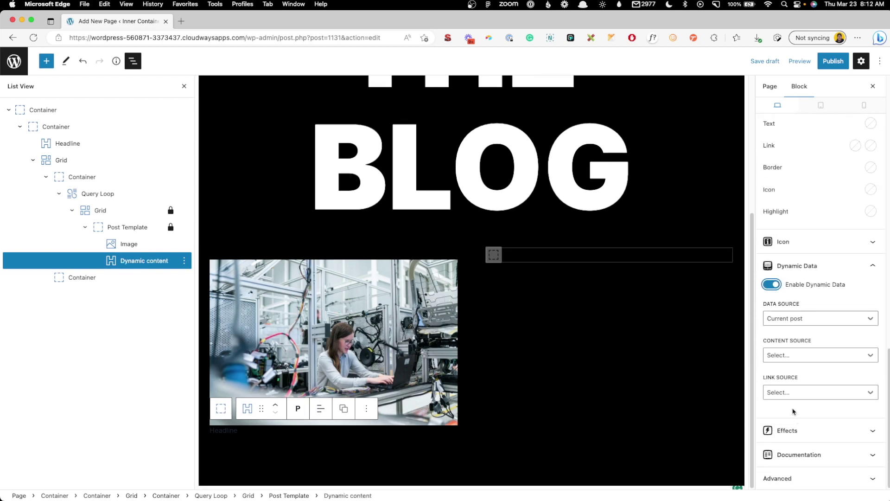
pyautogui.click(793, 362)
pyautogui.click(796, 435)
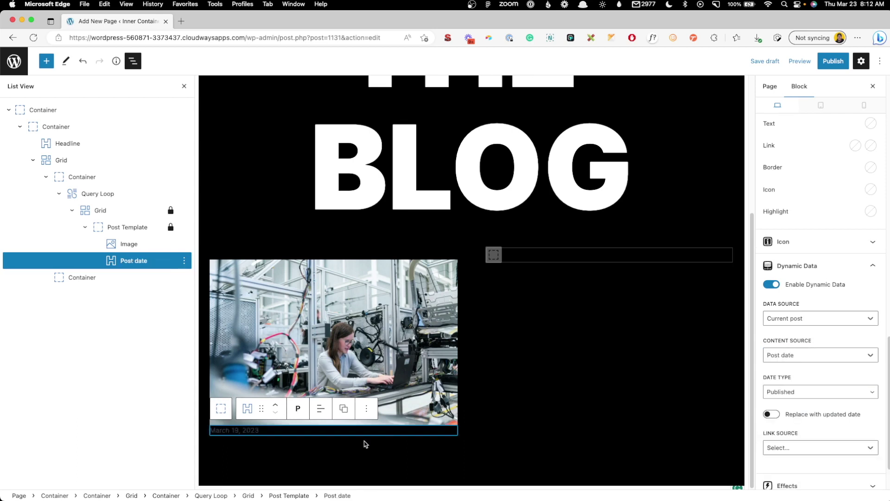
# Transform the post date to uppercase and set its text color to grey #636363.
pyautogui.scroll(7, 826, 236)
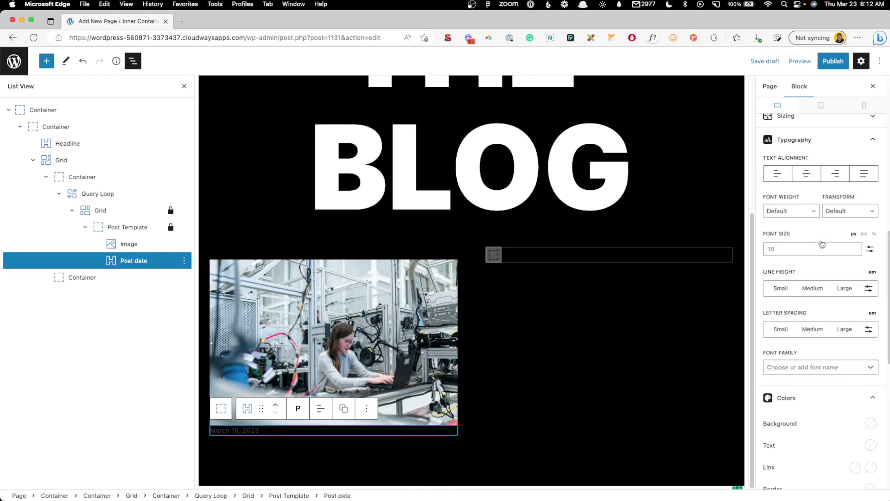
pyautogui.click(842, 216)
pyautogui.click(844, 227)
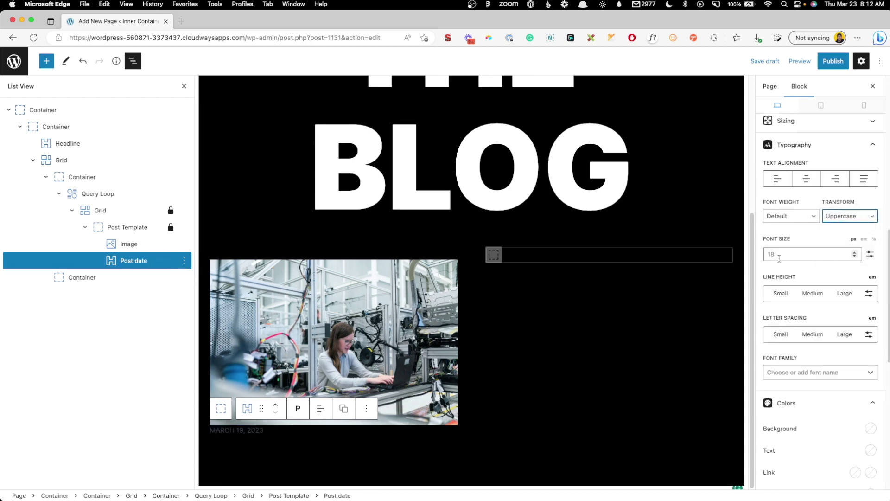
pyautogui.scroll(-8, 799, 302)
pyautogui.click(871, 230)
pyautogui.moveTo(746, 122)
pyautogui.mouseDown()
pyautogui.moveTo(743, 110)
pyautogui.moveTo(742, 129)
pyautogui.mouseUp()
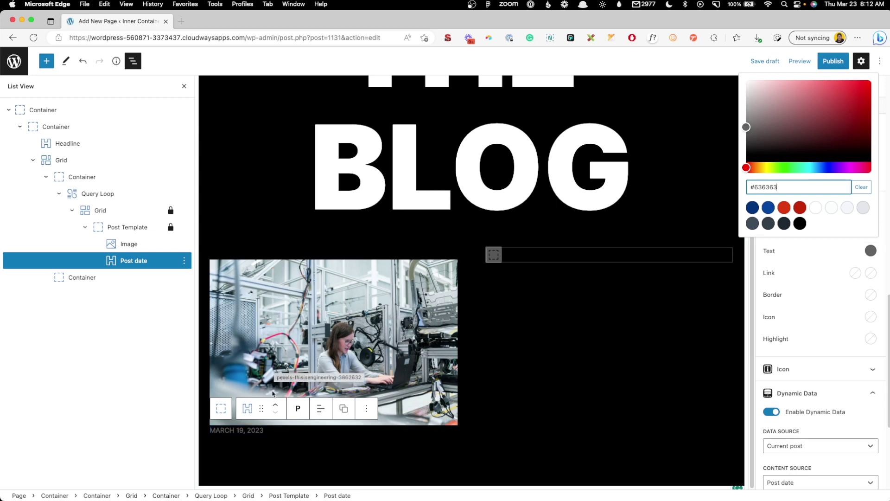
# Set the featured image's bottom margin to 16 px.
pyautogui.click(286, 337)
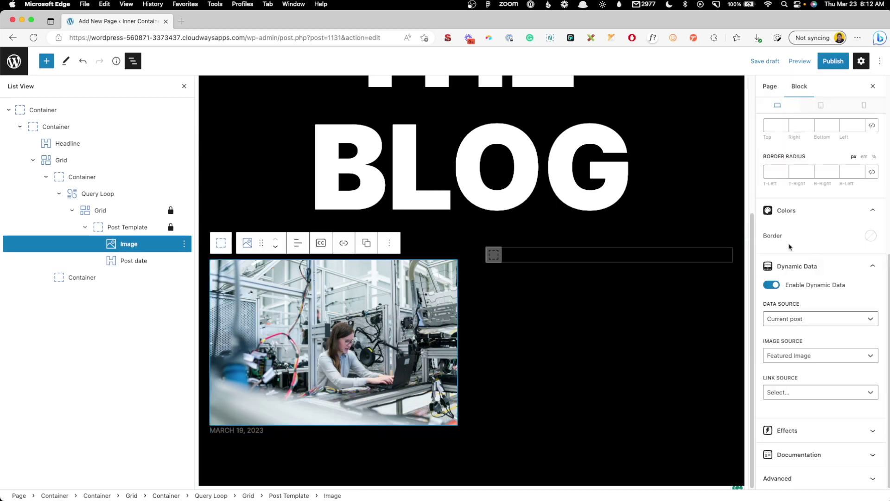
pyautogui.scroll(3, 793, 232)
pyautogui.click(818, 154)
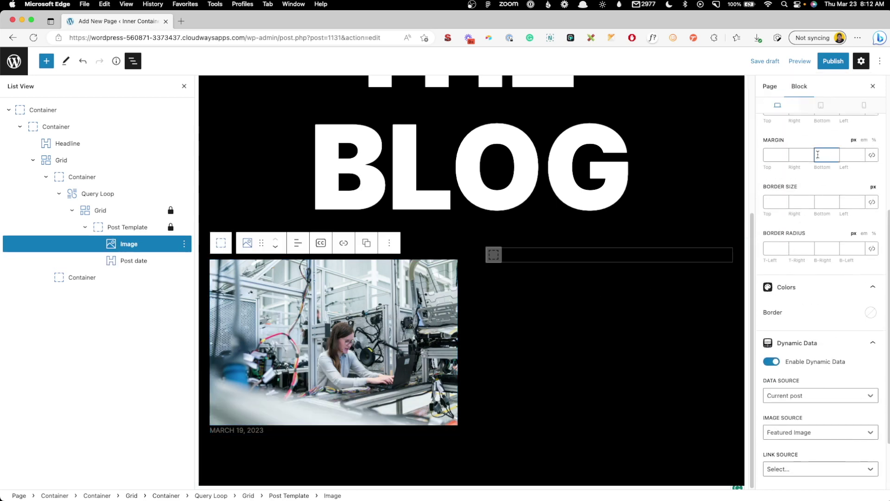
pyautogui.write('16')
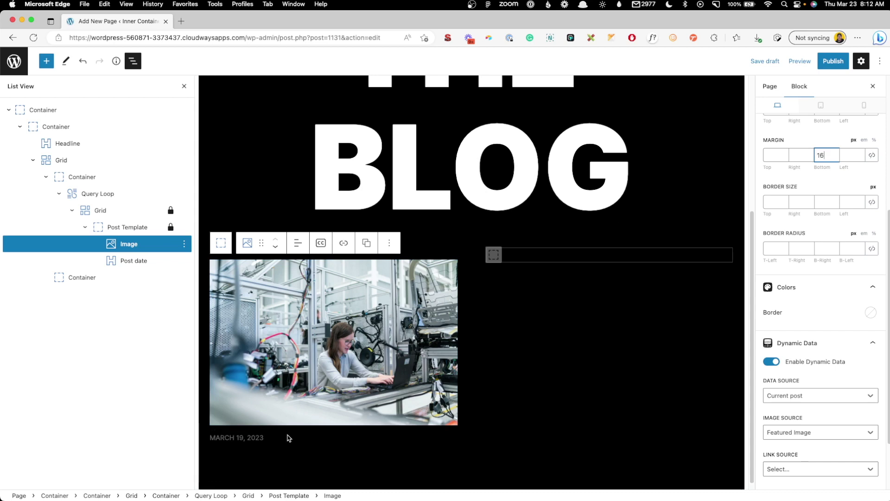
# Insert another Headline block below the post date.
pyautogui.click(288, 438)
pyautogui.press('Return')
pyautogui.write('/head')
pyautogui.click(287, 403)
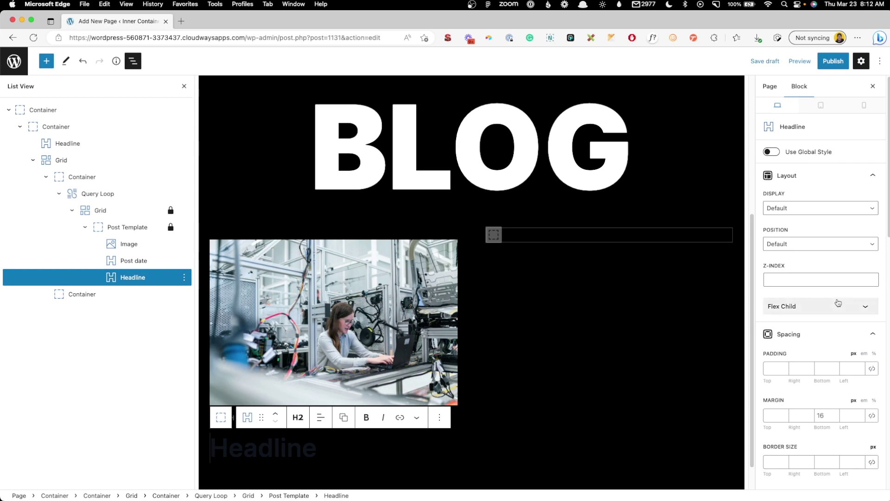
# Set the text color of the headline below the post date to the white global color var(--surface-0).
pyautogui.scroll(-5, 837, 304)
pyautogui.scroll(-7, 838, 307)
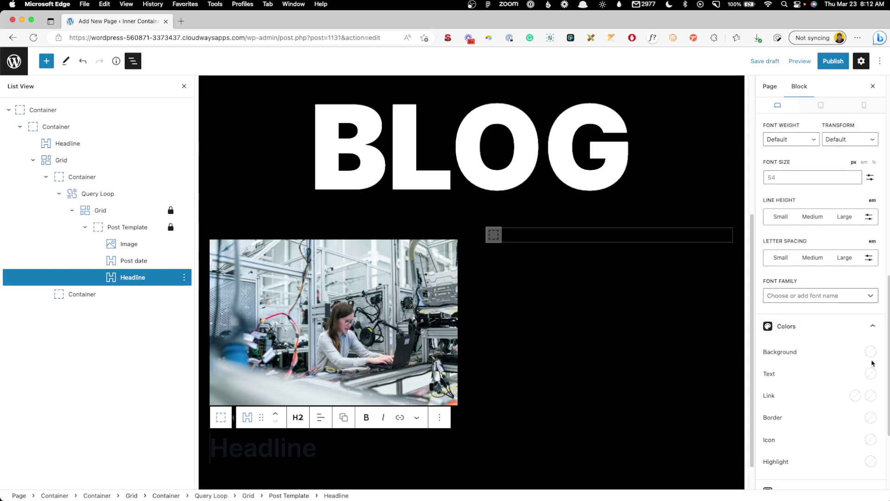
pyautogui.click(871, 373)
pyautogui.click(816, 330)
# Enable dynamic data on the white headline and set its content source to the post's Title.
pyautogui.scroll(-3, 805, 390)
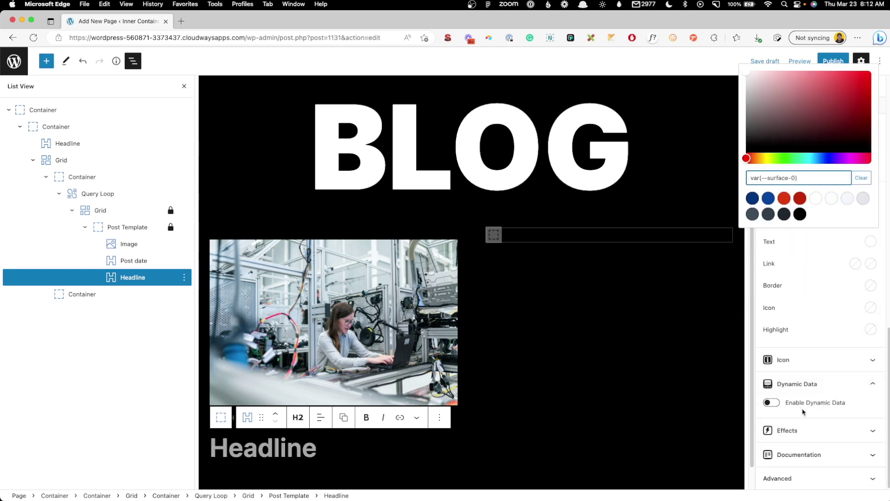
pyautogui.click(805, 399)
pyautogui.scroll(-3, 800, 371)
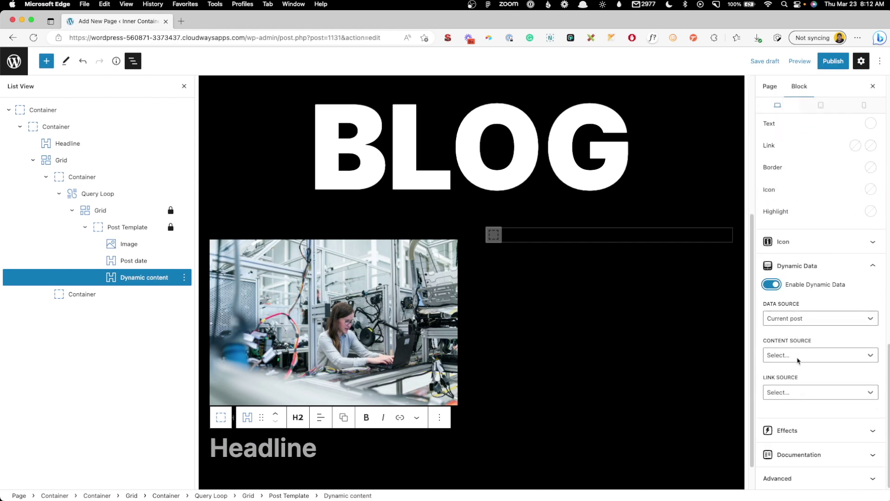
pyautogui.click(798, 357)
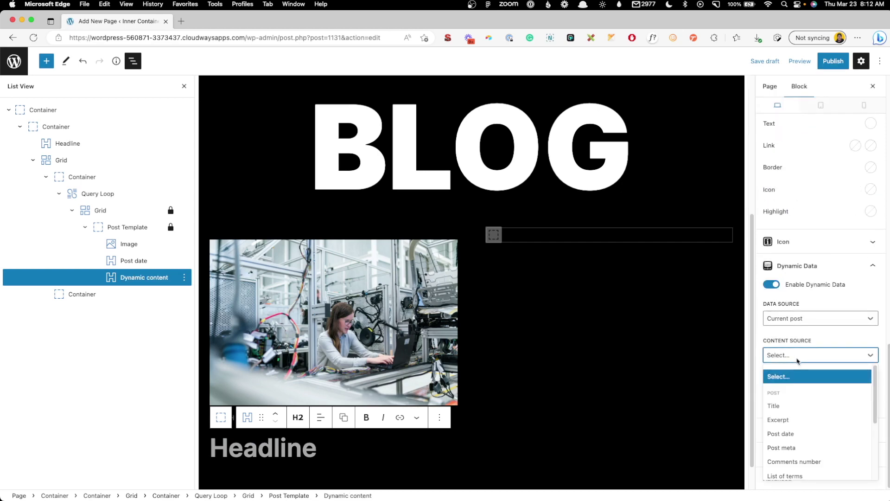
pyautogui.click(795, 406)
pyautogui.scroll(-3, 351, 315)
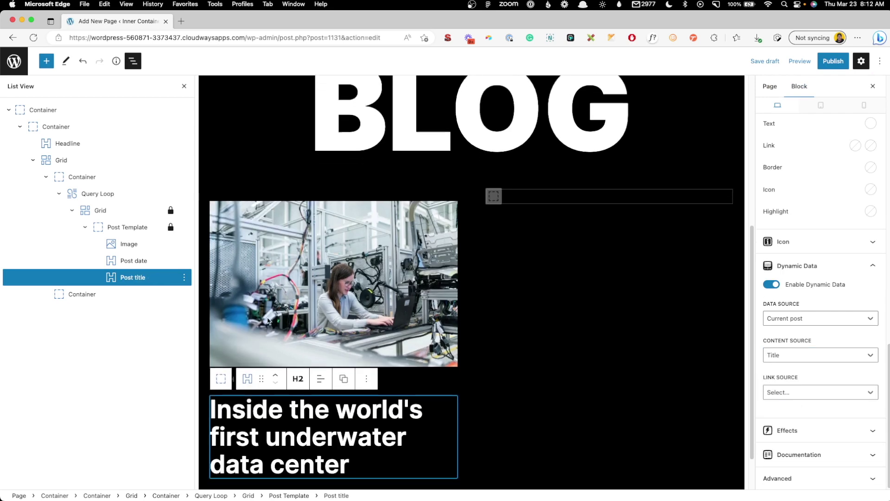
pyautogui.scroll(-1, 350, 315)
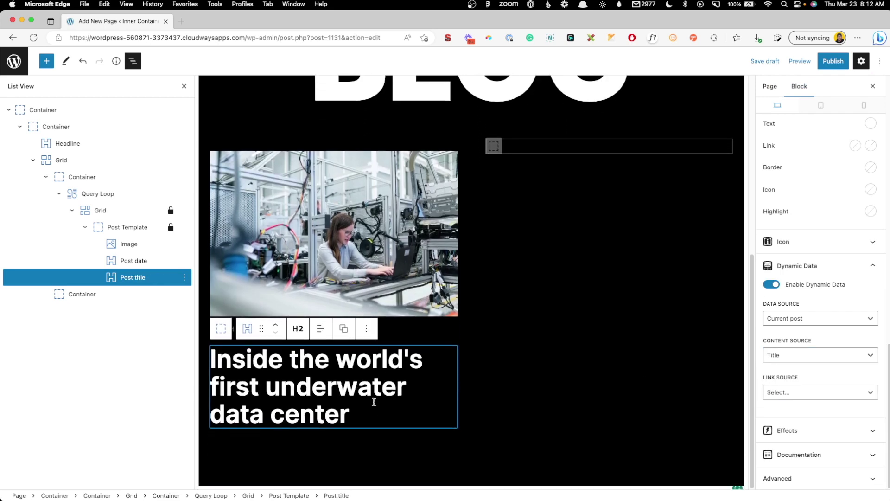
# Turn on global styling for the post title headline and apply the h3 style.
pyautogui.click(325, 263)
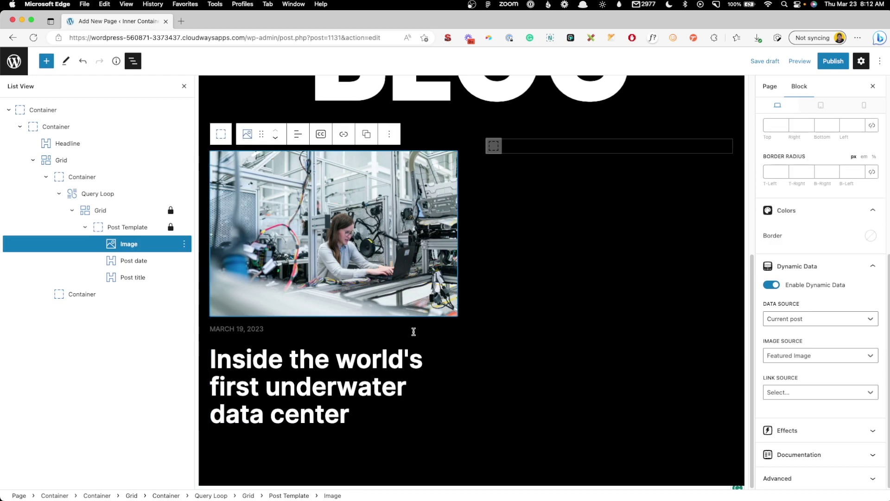
pyautogui.click(299, 381)
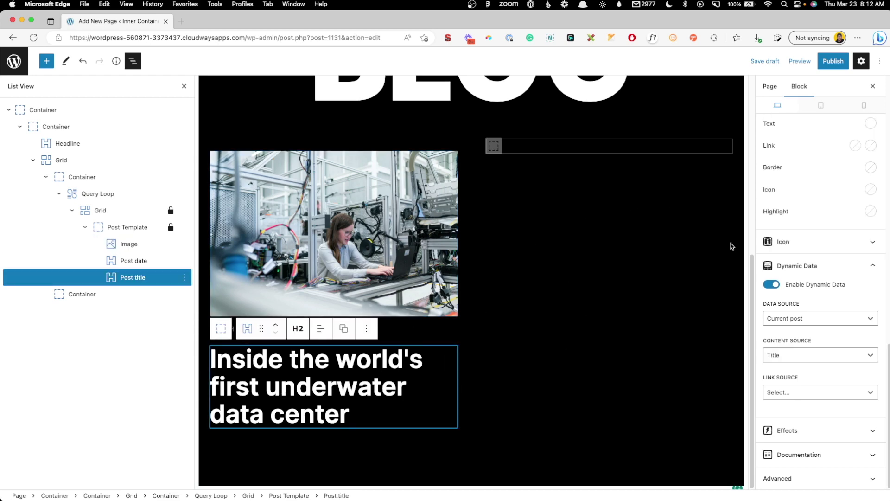
pyautogui.scroll(6, 731, 246)
pyautogui.scroll(5, 825, 237)
pyautogui.scroll(-6, 611, 347)
pyautogui.scroll(3, 872, 239)
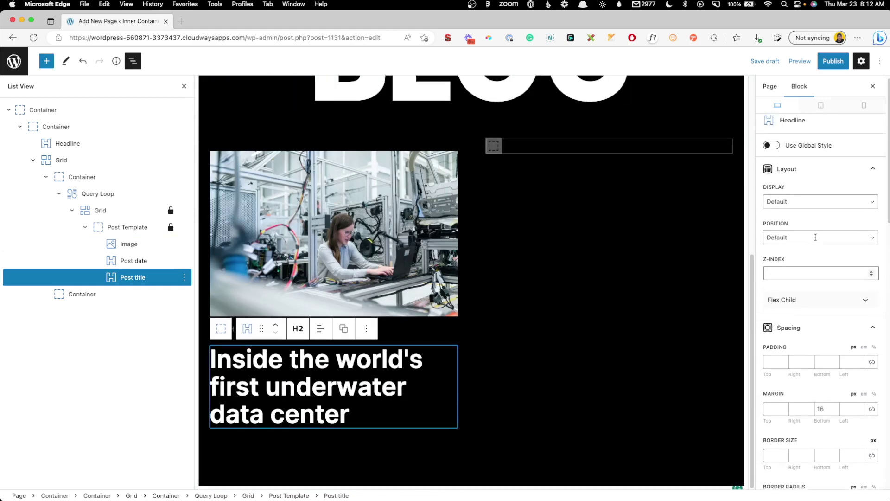
pyautogui.click(782, 168)
pyautogui.click(787, 227)
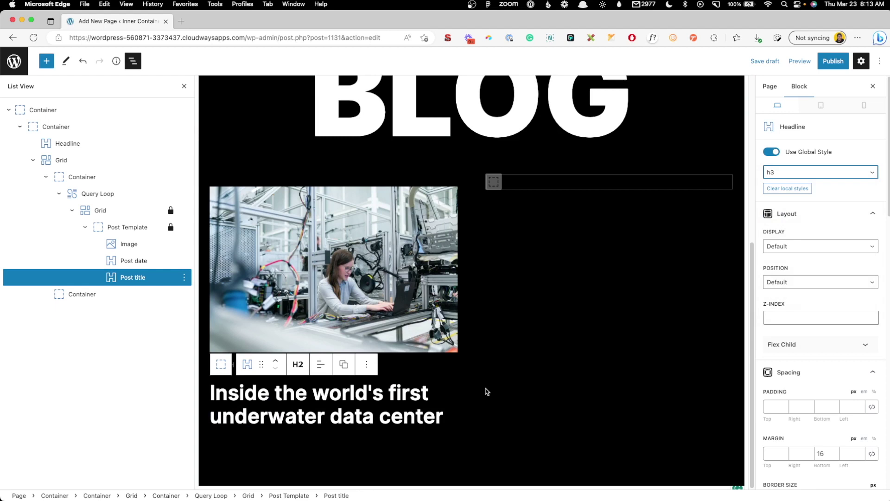
# Insert a Headline block below the post title in the post template and set its tag to Paragraph.
pyautogui.click(453, 416)
pyautogui.press('Return')
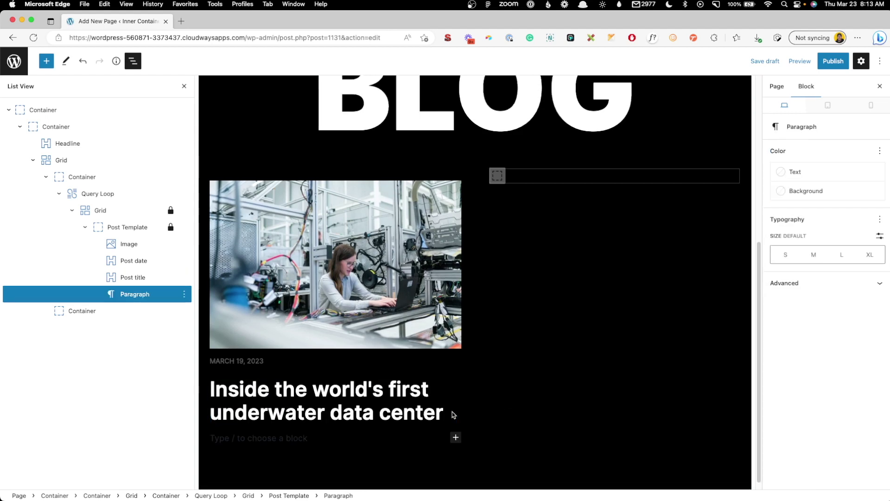
pyautogui.write('/head')
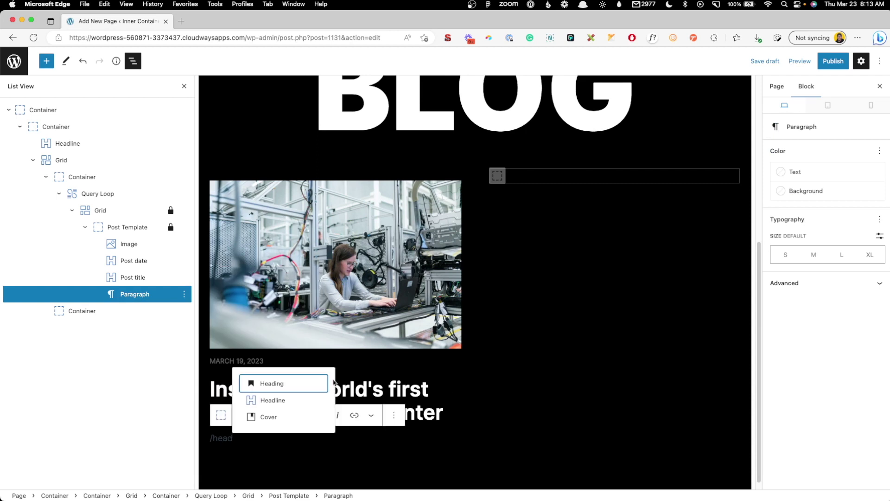
pyautogui.click(304, 402)
pyautogui.click(297, 415)
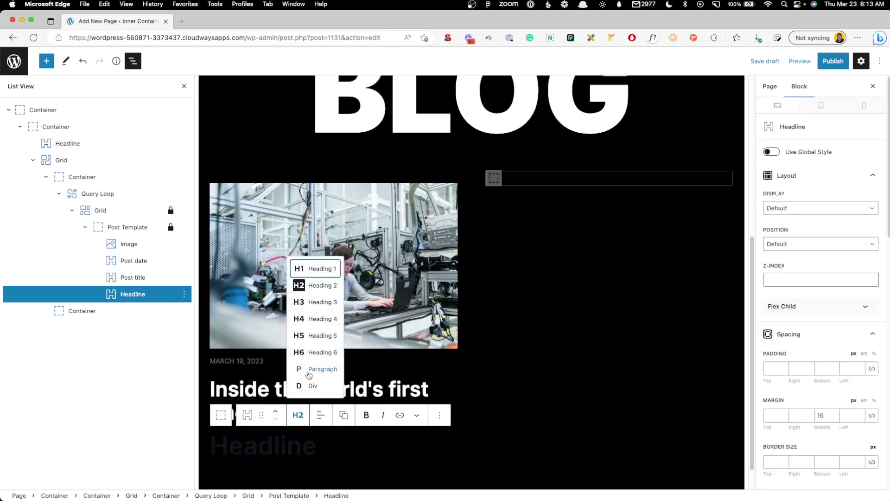
pyautogui.click(311, 372)
# Set the text color of the new paragraph headline to the light gray global color var(--surface-30).
pyautogui.scroll(-10, 761, 308)
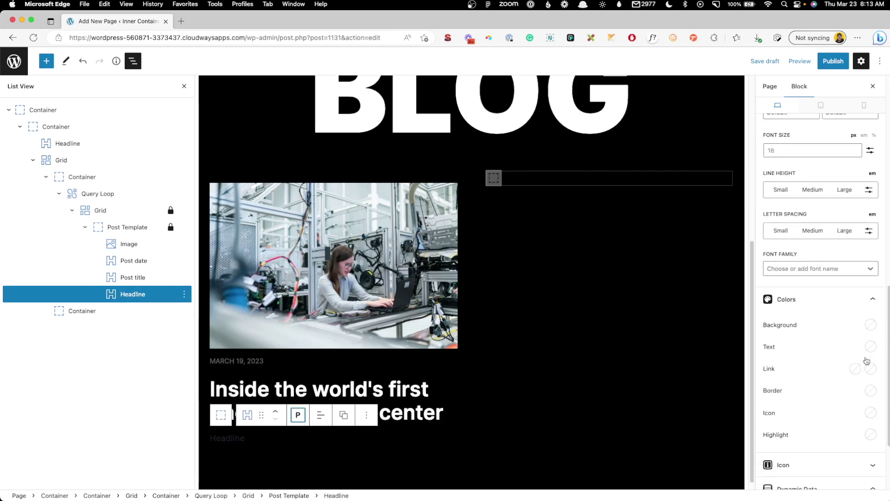
pyautogui.click(871, 346)
pyautogui.click(863, 303)
# Enable dynamic data on the light gray headline and set its content source to the post's Excerpt.
pyautogui.scroll(-3, 758, 368)
pyautogui.click(773, 402)
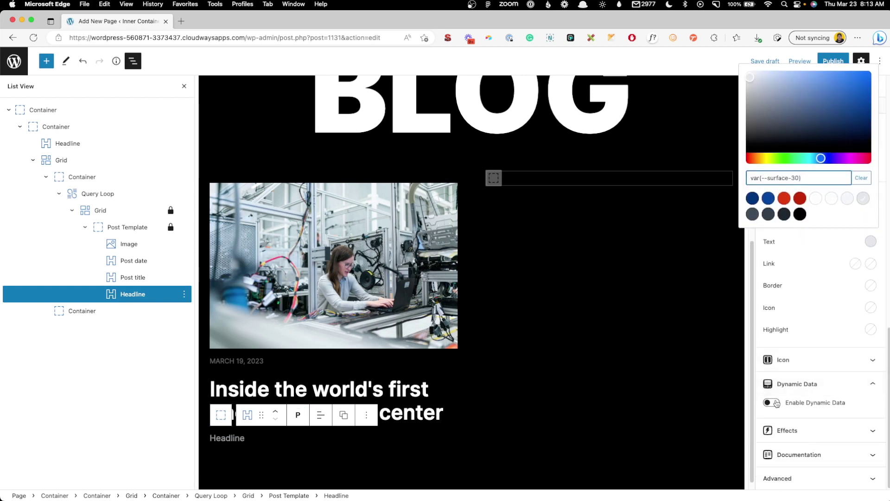
pyautogui.scroll(-3, 794, 410)
pyautogui.click(785, 355)
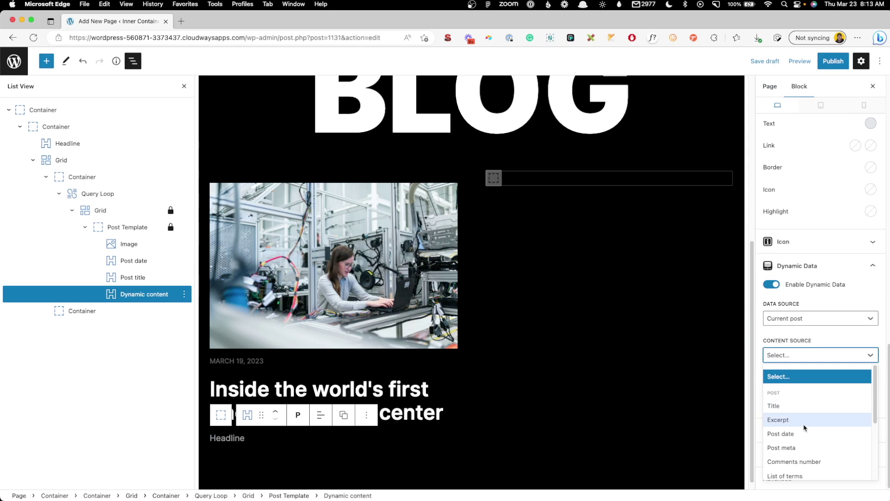
pyautogui.scroll(-2, 797, 432)
pyautogui.scroll(-1, 798, 441)
pyautogui.scroll(-1, 799, 435)
pyautogui.scroll(5, 799, 434)
pyautogui.click(797, 419)
pyautogui.scroll(-2, 461, 360)
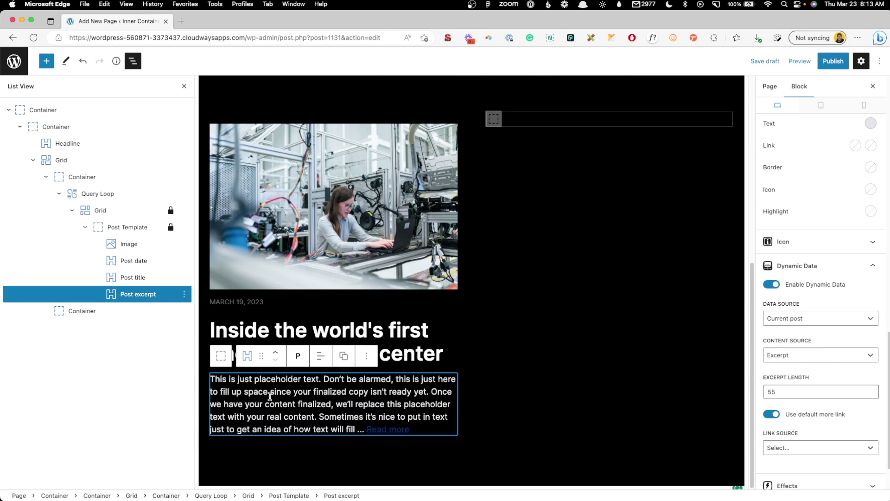
# Turn off the default more link for the post excerpt and set its excerpt length to 32.
pyautogui.scroll(-2, 778, 343)
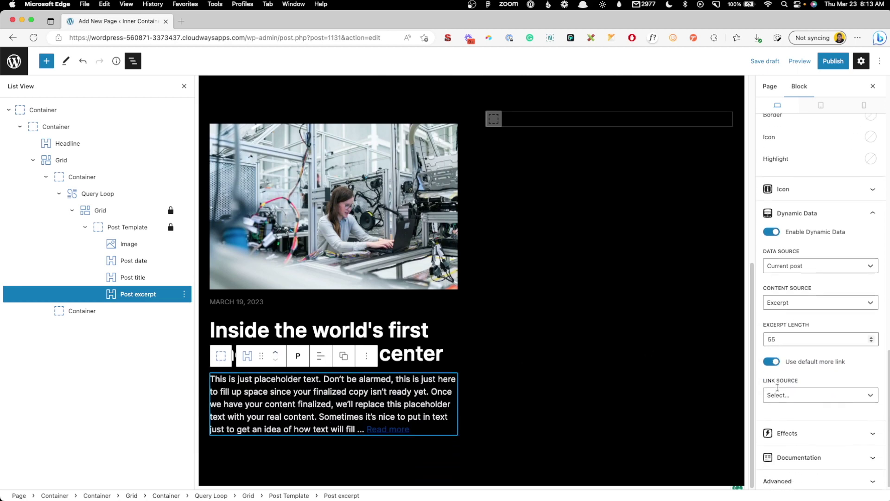
pyautogui.click(773, 360)
pyautogui.click(781, 338)
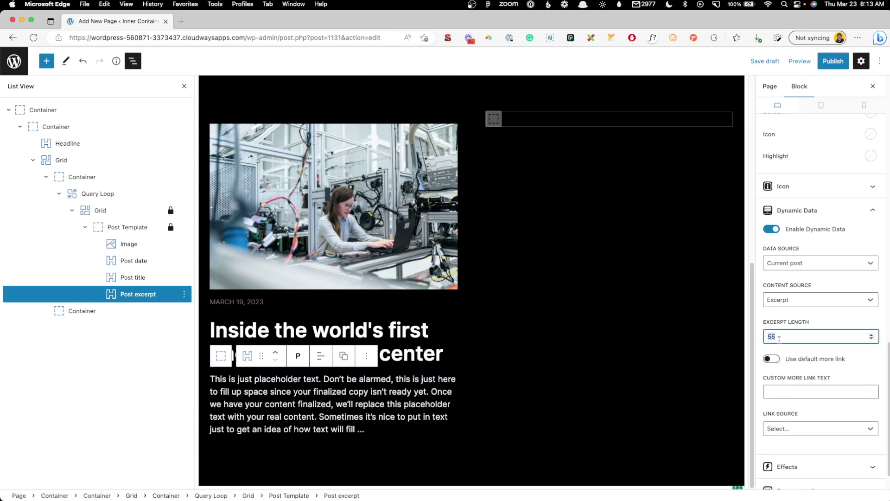
pyautogui.write('32')
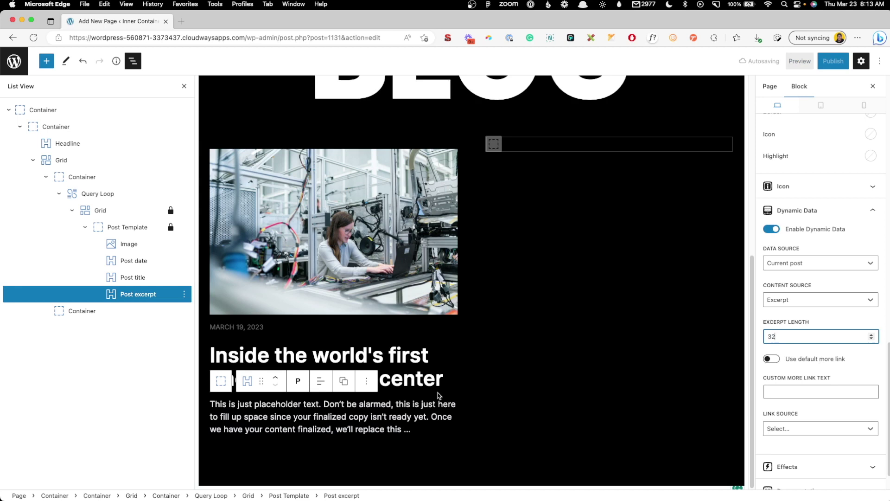
pyautogui.click(511, 333)
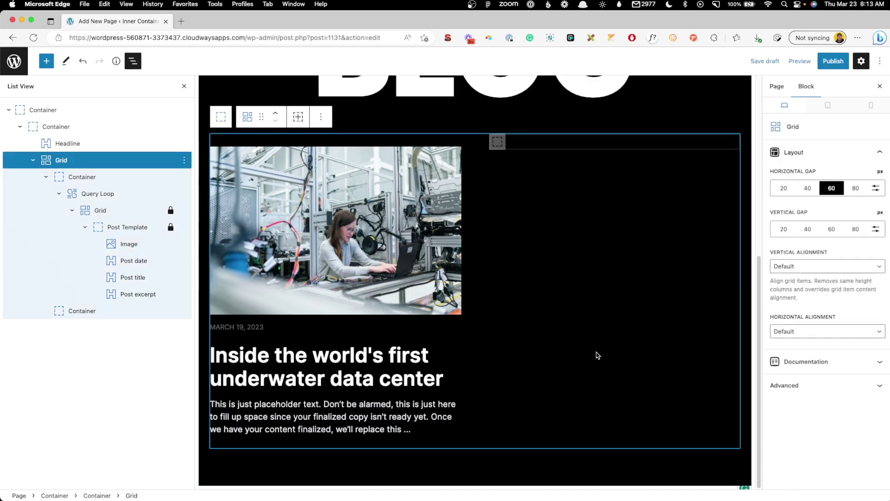
# Set the bottom margin of the post date headline to 16 px.
pyautogui.click(254, 325)
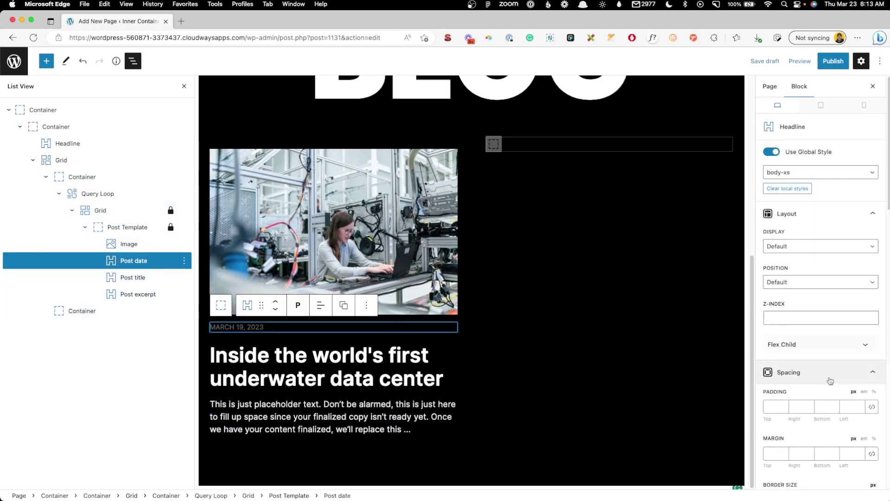
pyautogui.scroll(-3, 828, 385)
pyautogui.click(819, 364)
pyautogui.write('16')
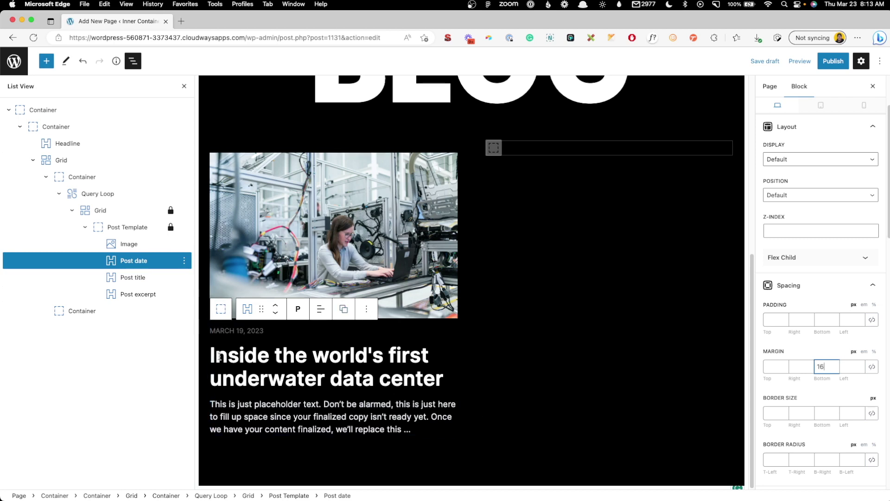
pyautogui.click(582, 331)
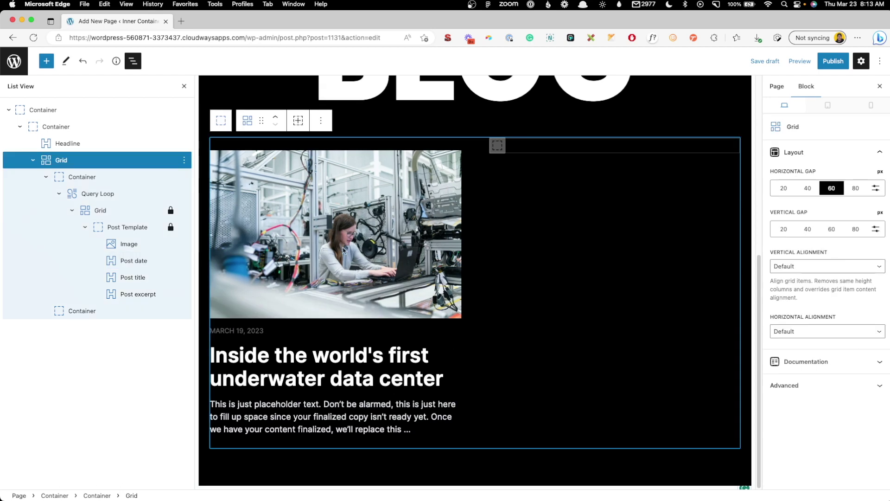
# Enable dynamic data on the Post Template container and set its link source to Single post.
pyautogui.click(343, 250)
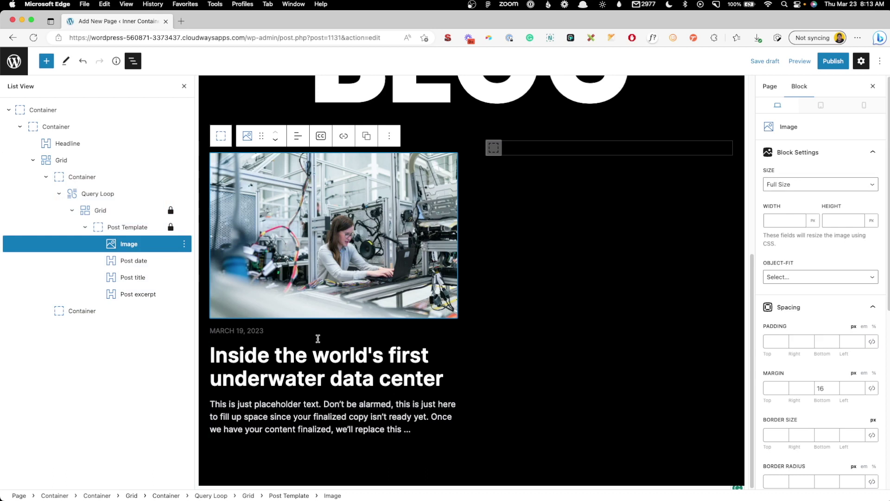
pyautogui.click(148, 230)
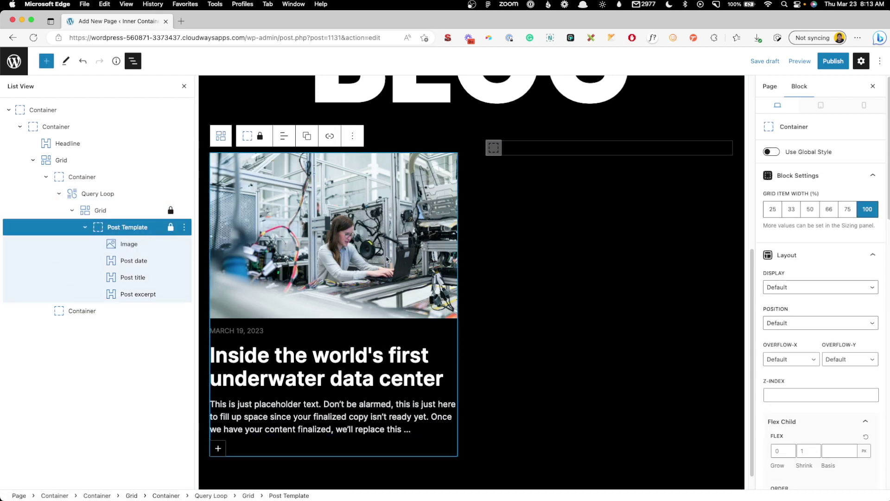
pyautogui.scroll(-10, 809, 373)
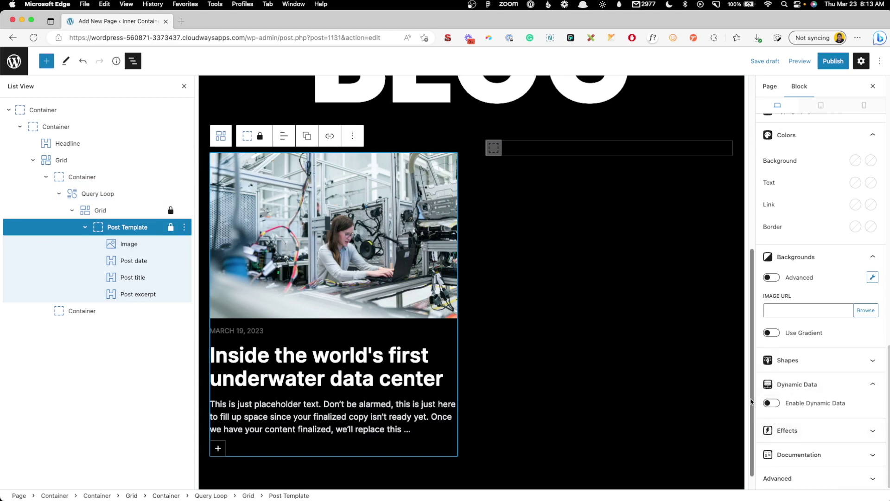
pyautogui.click(771, 402)
pyautogui.scroll(-3, 782, 410)
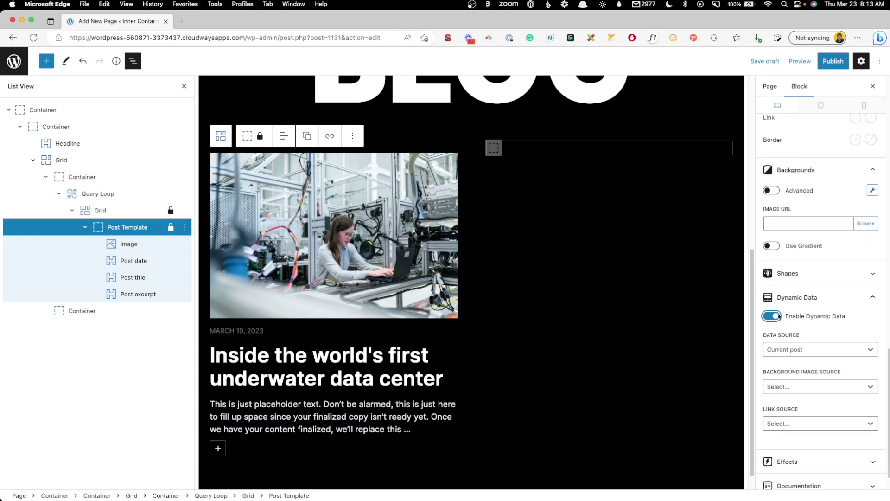
pyautogui.click(804, 424)
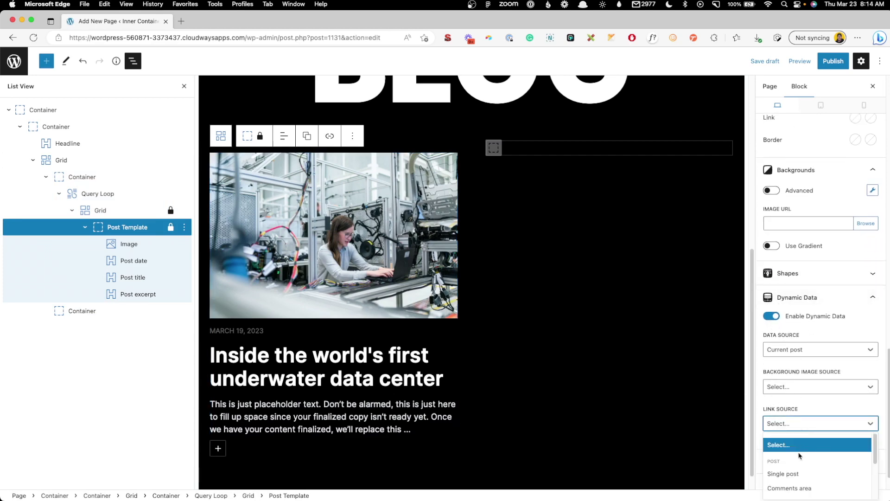
pyautogui.click(771, 471)
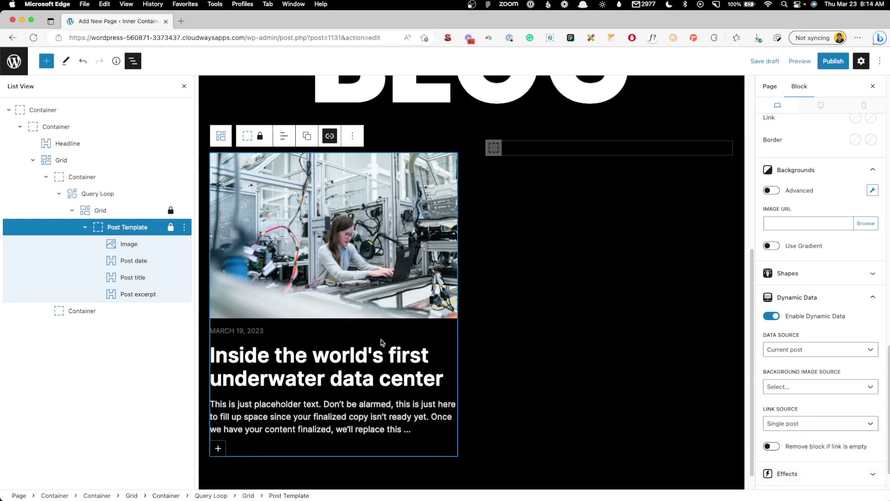
# Examine the Post Template container's dynamic link options, including the link type and ARIA label.
pyautogui.click(330, 136)
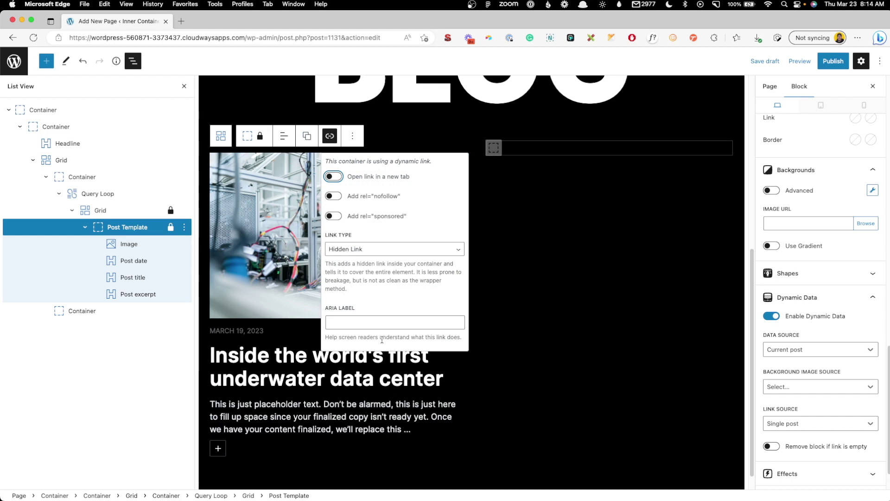
pyautogui.click(353, 320)
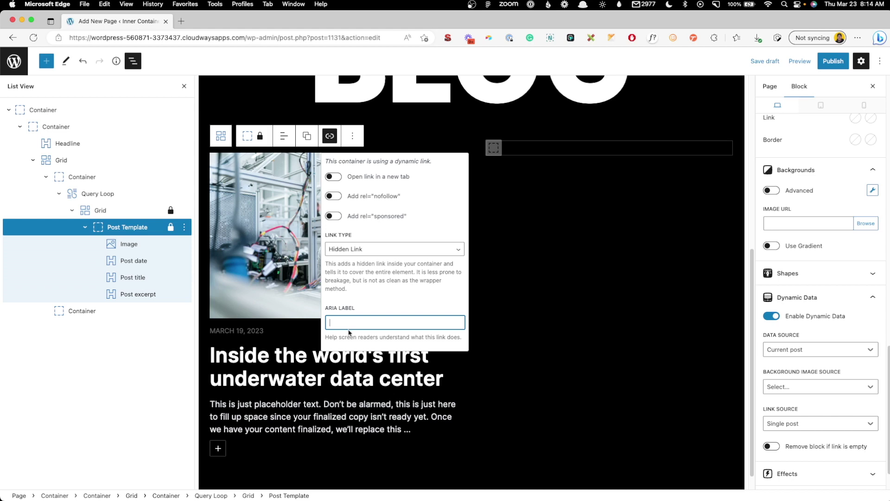
pyautogui.click(506, 275)
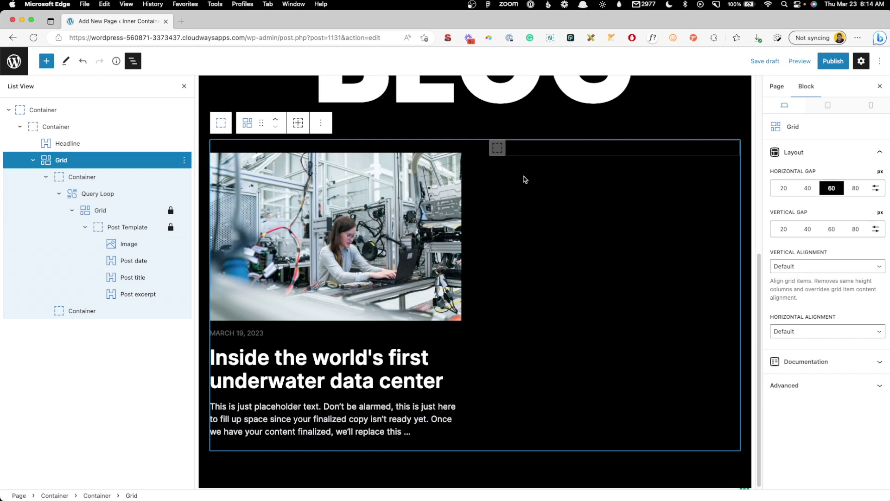
# Insert a Query Loop block in the empty second-column container of the main grid.
pyautogui.click(497, 147)
pyautogui.click(495, 147)
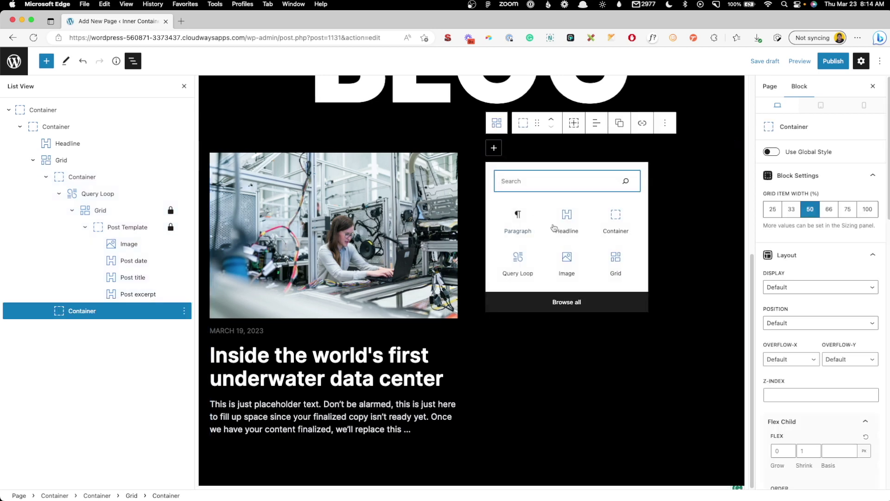
pyautogui.click(518, 260)
pyautogui.click(709, 230)
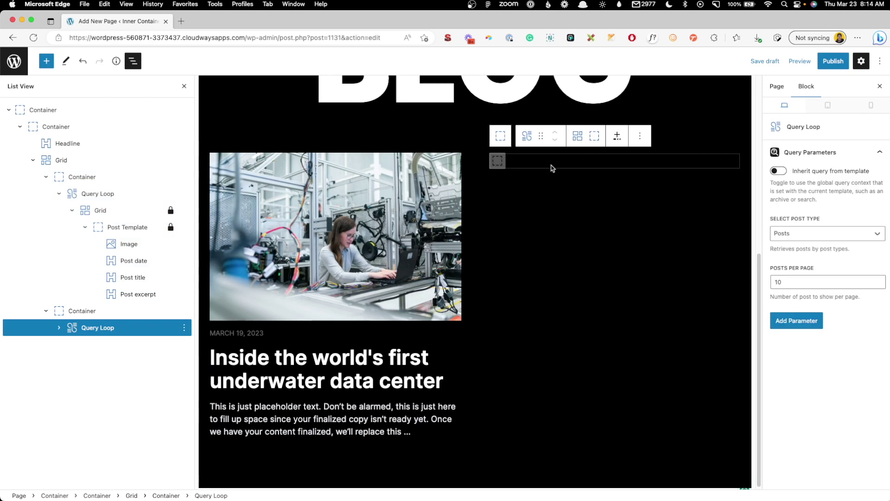
# Insert a Grid block with two equal containers inside the second query loop's Post Template.
pyautogui.click(498, 161)
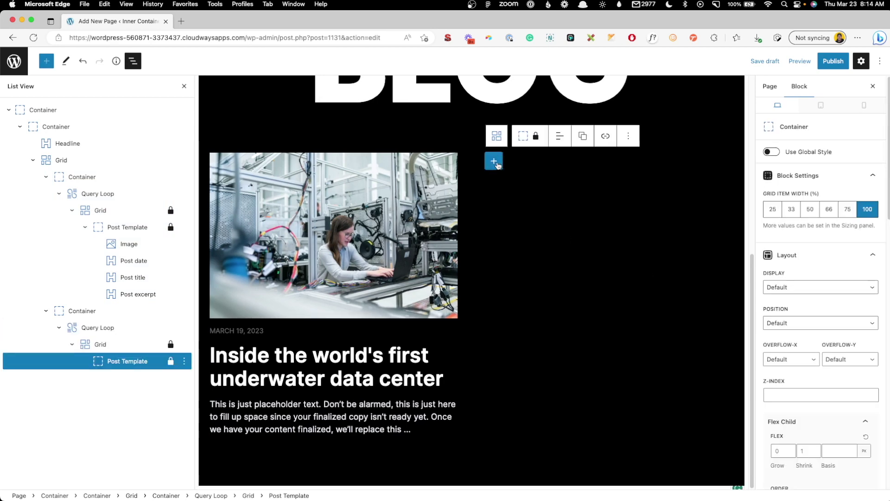
pyautogui.click(494, 161)
pyautogui.click(614, 277)
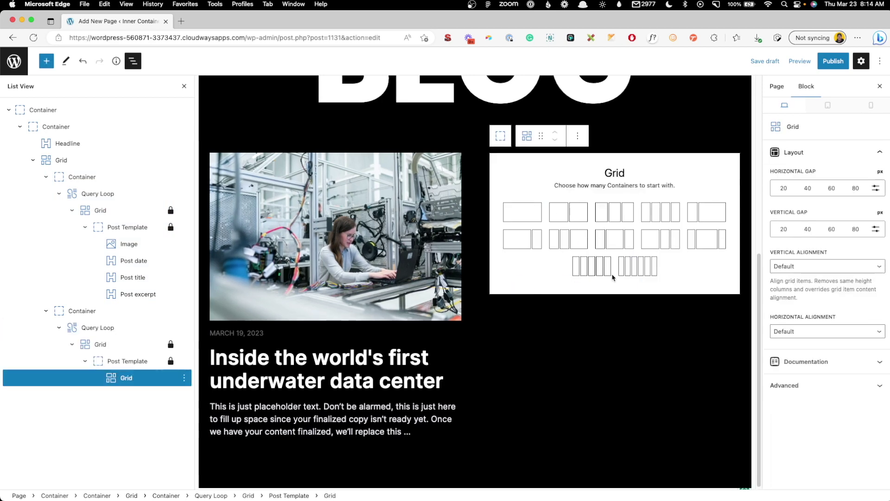
pyautogui.click(570, 215)
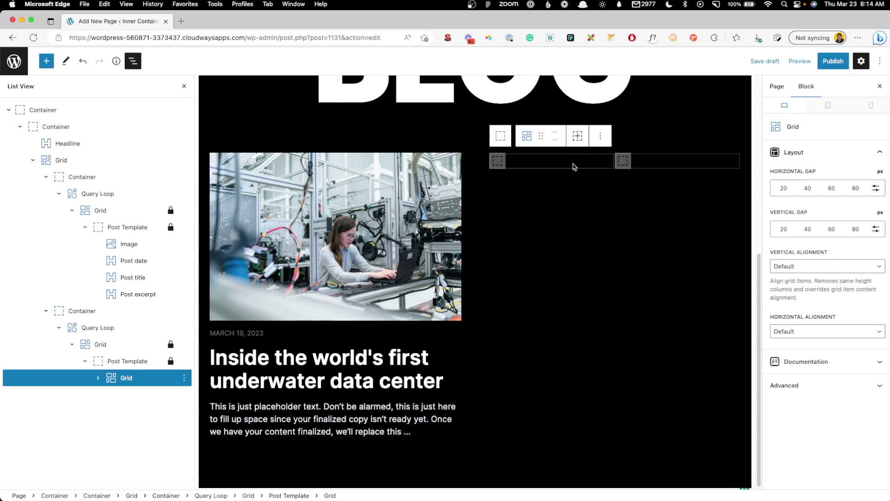
# Set the grid item widths of the nested grid's two containers to 33% for the first and 66% for the second.
pyautogui.click(575, 165)
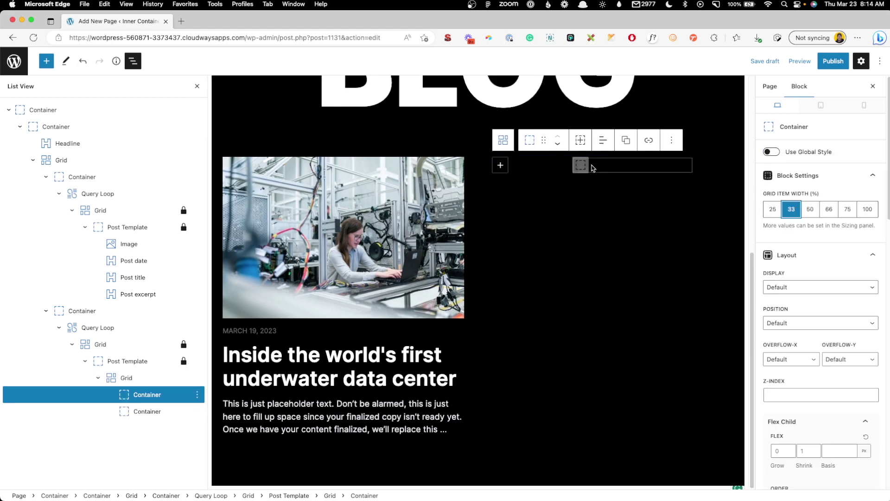
pyautogui.click(595, 167)
pyautogui.click(829, 209)
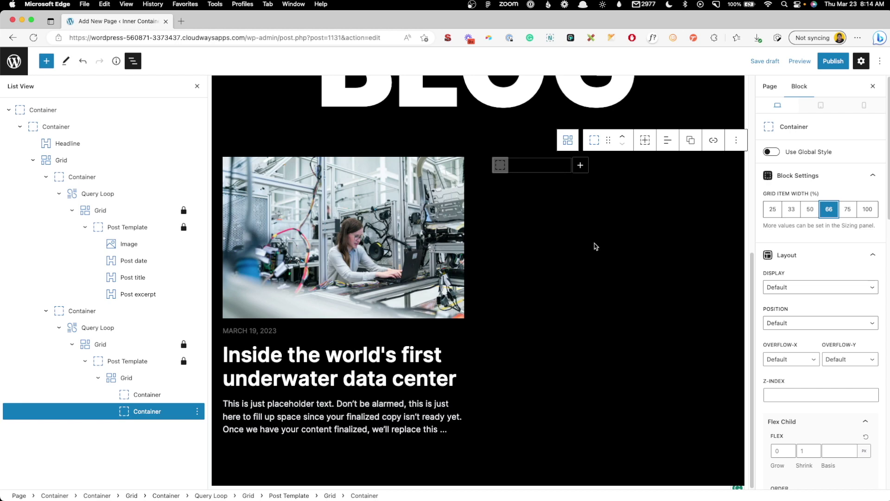
pyautogui.click(563, 187)
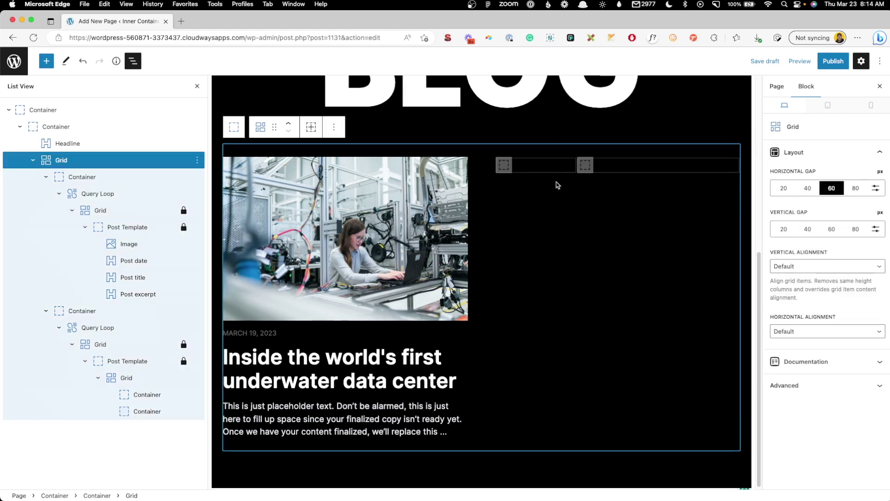
# Enable dynamic data on the nested grid's first container, using the current post's featured image as its background.
pyautogui.click(517, 170)
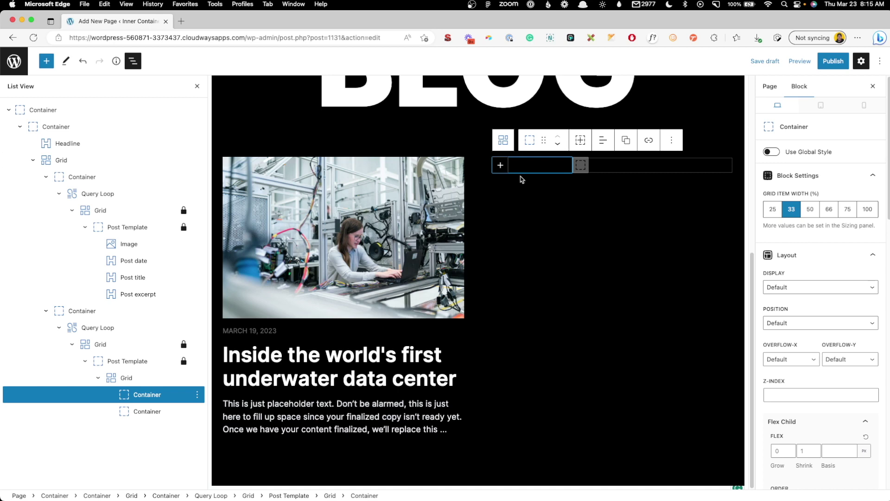
pyautogui.scroll(-10, 798, 339)
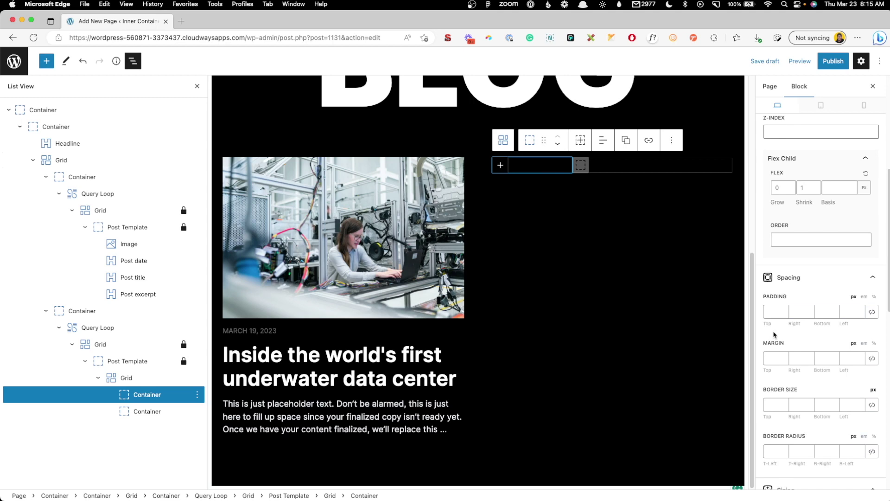
pyautogui.scroll(-5, 784, 343)
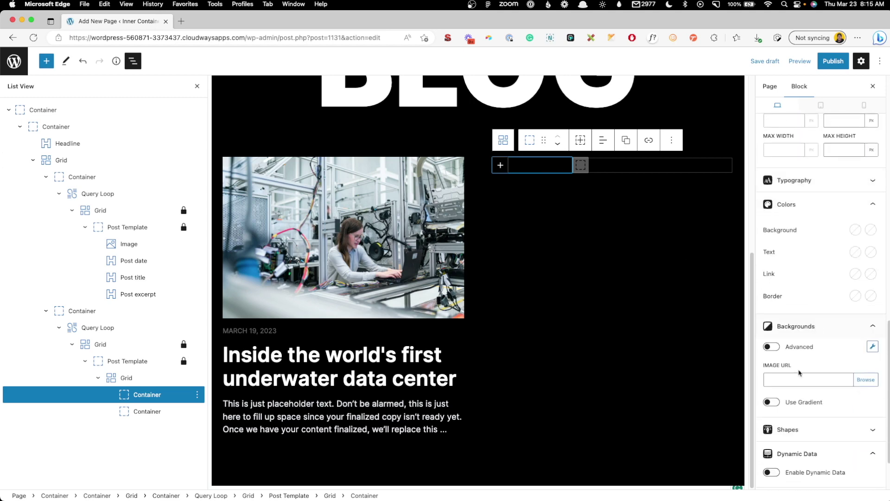
pyautogui.scroll(-4, 786, 413)
pyautogui.click(783, 401)
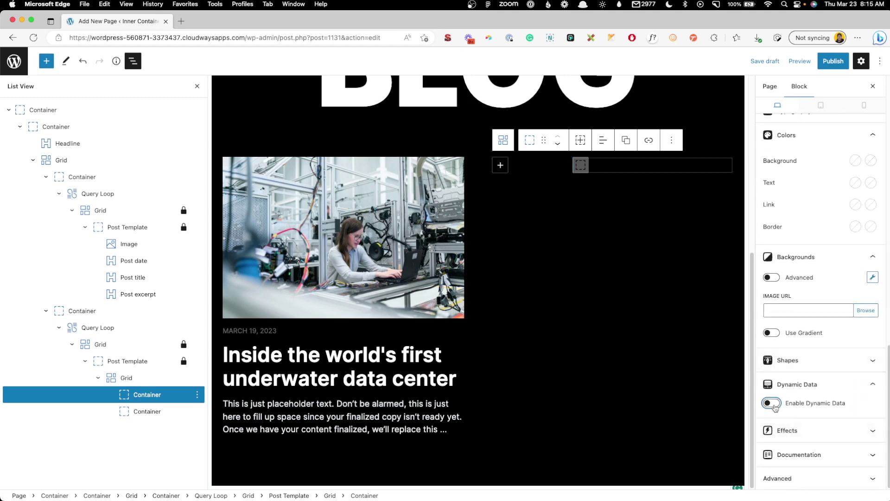
pyautogui.scroll(-2, 797, 404)
pyautogui.scroll(-1, 807, 408)
pyautogui.click(798, 411)
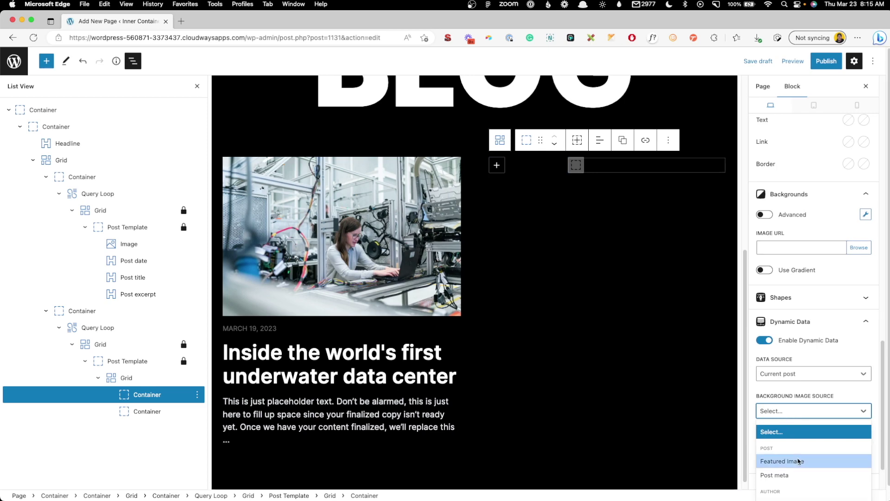
pyautogui.click(800, 461)
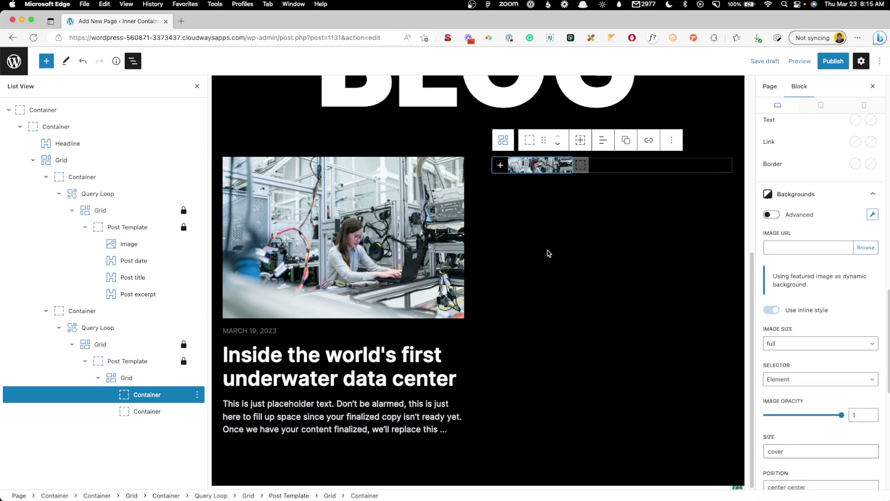
# Duplicate the featured post's date block and move the copy into the nested grid's second container.
pyautogui.click(612, 170)
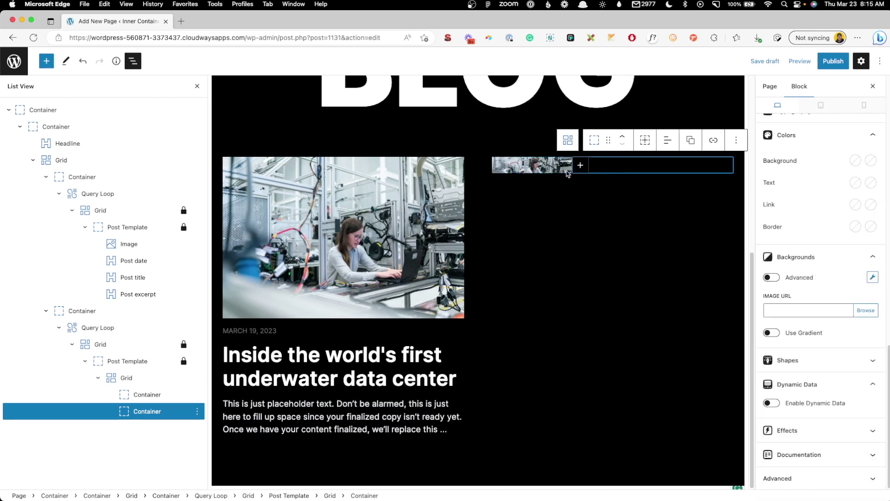
pyautogui.click(580, 166)
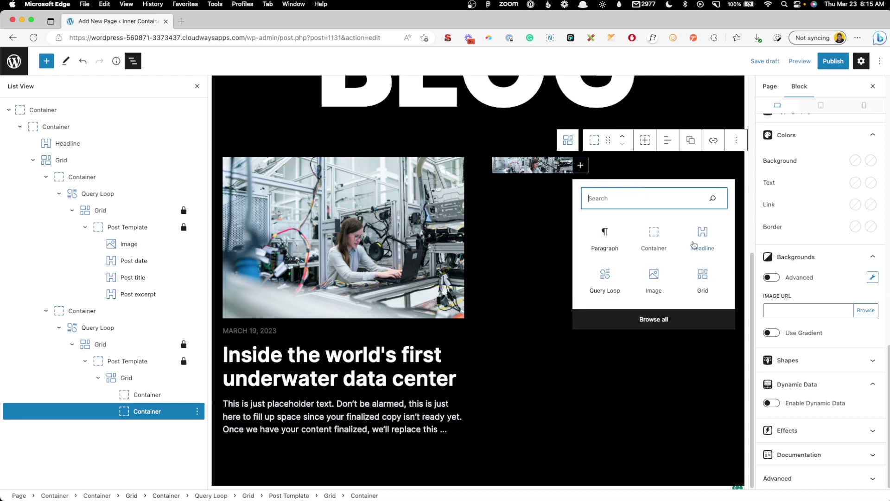
pyautogui.click(261, 330)
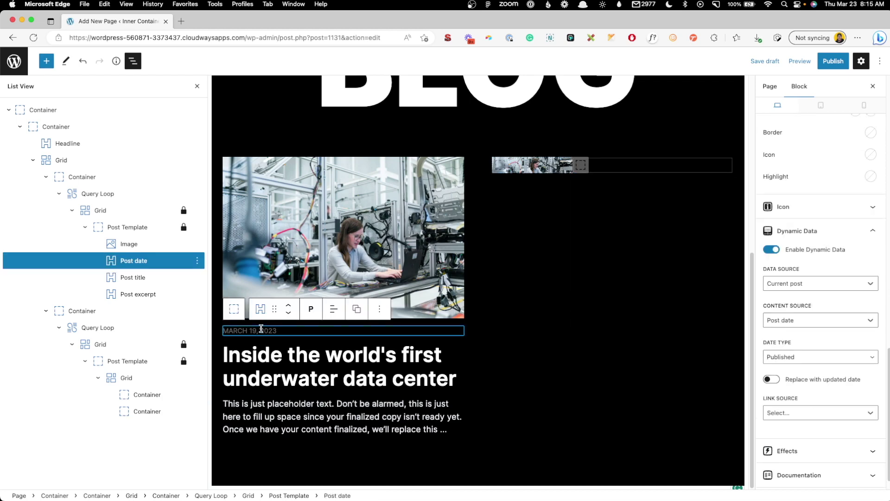
pyautogui.press('super+shift+d')
pyautogui.moveTo(275, 329); pyautogui.dragTo(583, 316)
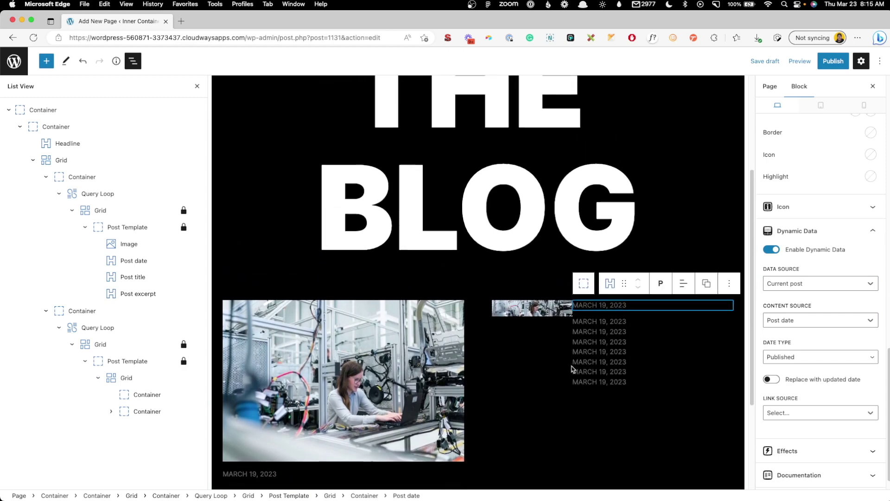
# Duplicate the featured post's title and move the copy below the date in the nested grid's second container.
pyautogui.scroll(-3, 531, 363)
pyautogui.click(290, 358)
pyautogui.moveTo(289, 358); pyautogui.dragTo(607, 360)
pyautogui.scroll(-2, 730, 127)
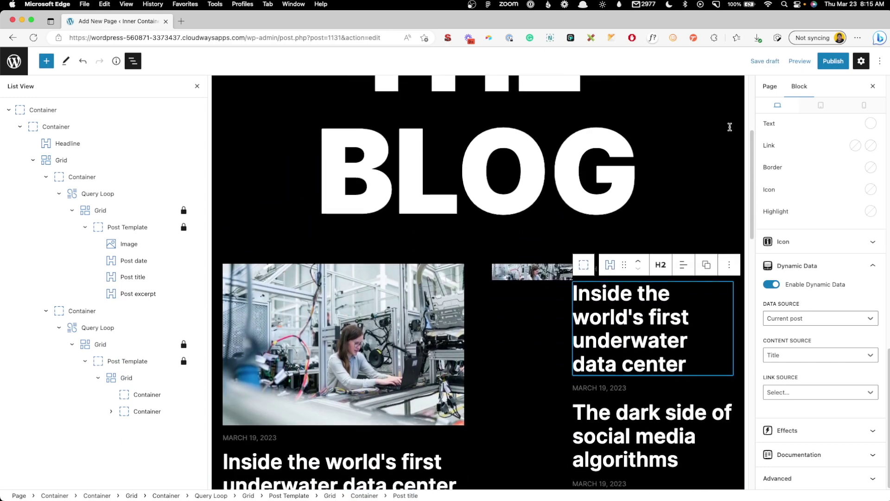
# Apply the h5 global style to the copied post title in the second query loop.
pyautogui.scroll(15, 782, 175)
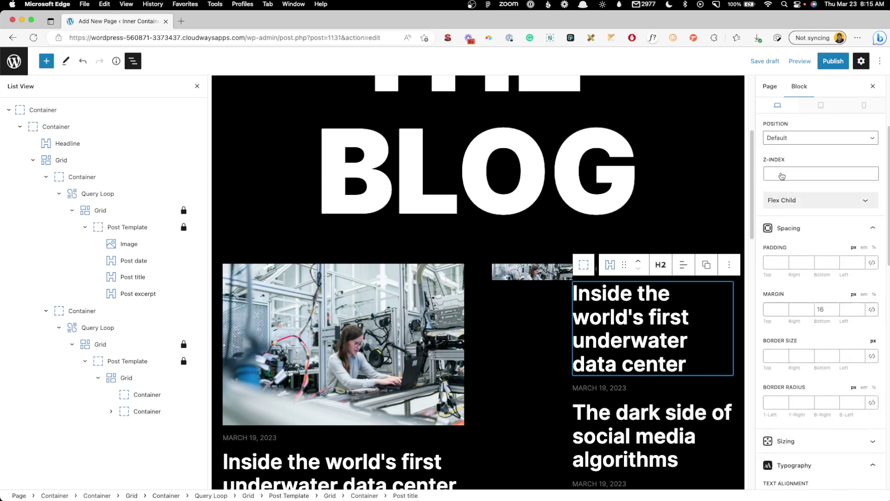
pyautogui.click(782, 175)
pyautogui.click(786, 195)
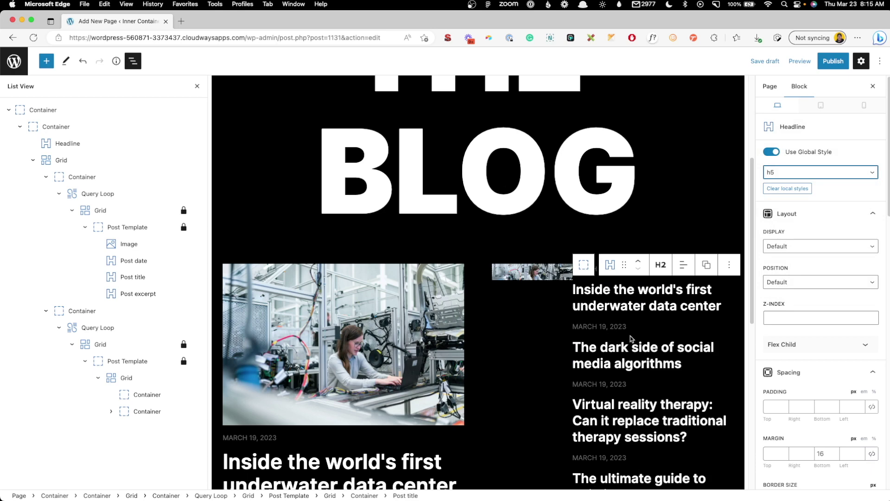
# Set the horizontal gap of the grid nested inside the second loop's Post Template to 20 px.
pyautogui.click(535, 343)
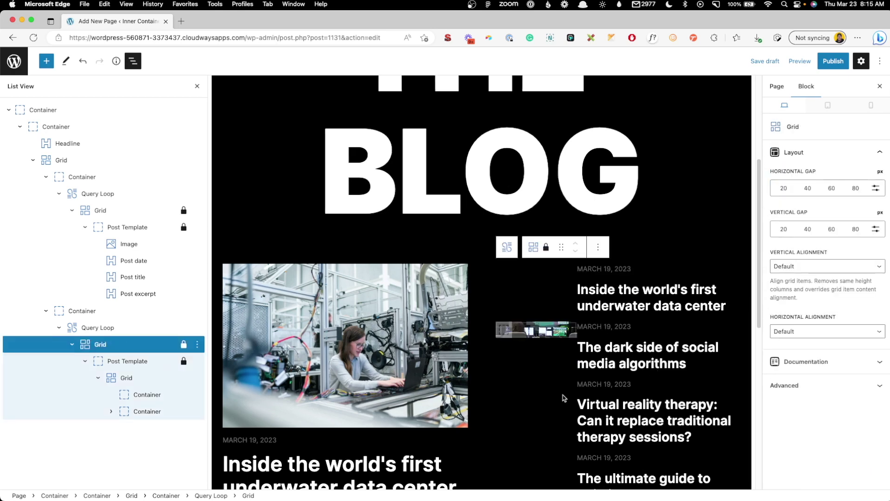
pyautogui.click(550, 425)
pyautogui.click(548, 314)
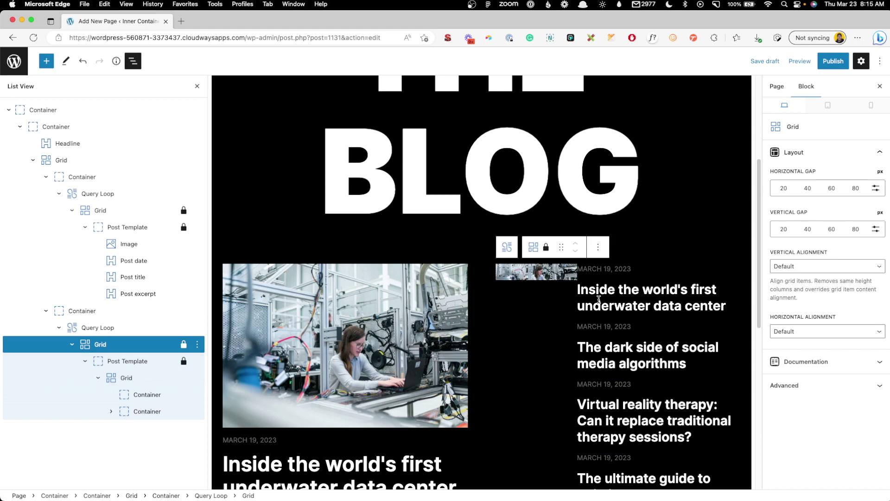
pyautogui.click(134, 345)
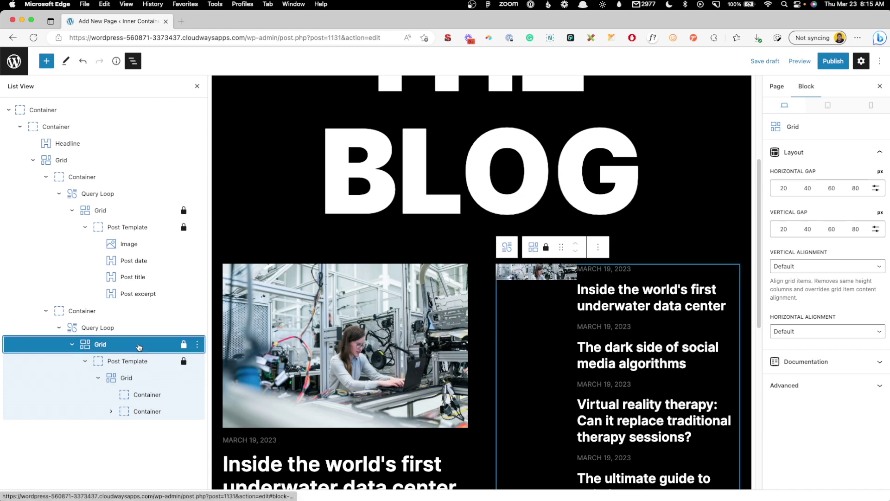
pyautogui.click(151, 382)
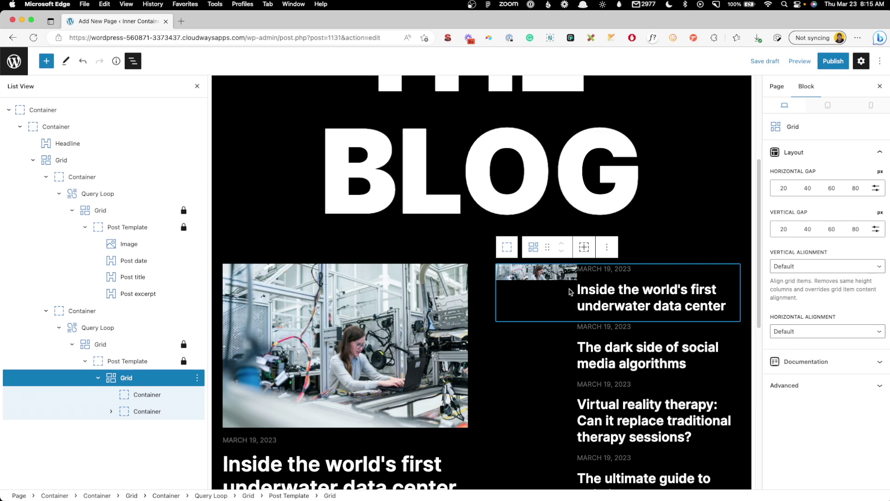
pyautogui.click(784, 188)
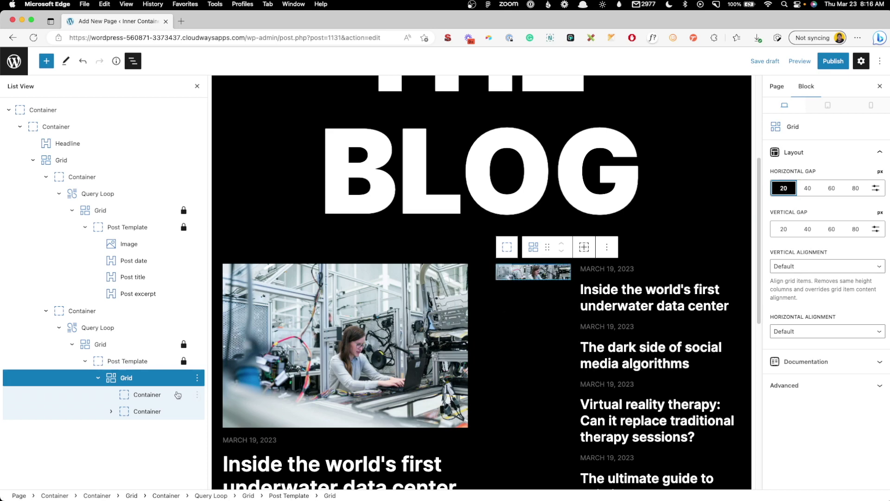
# Set the height of the nested grid's image container to 100%.
pyautogui.click(156, 397)
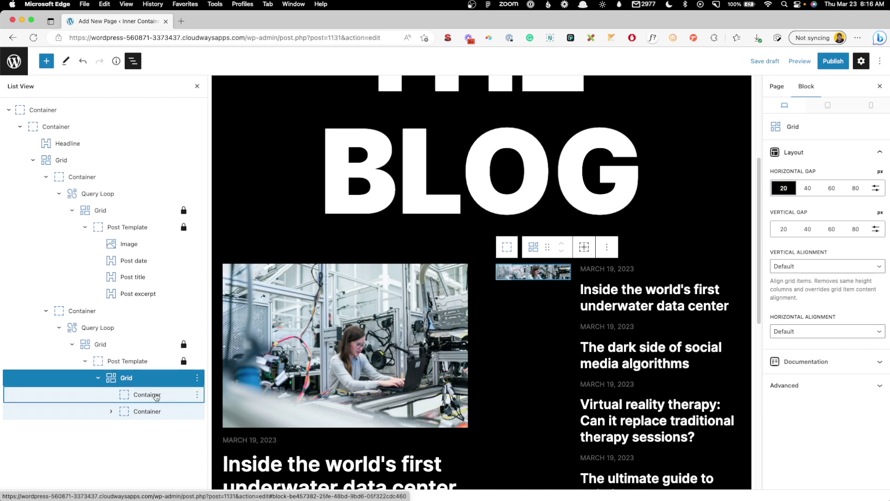
pyautogui.scroll(-5, 841, 387)
pyautogui.scroll(-10, 840, 387)
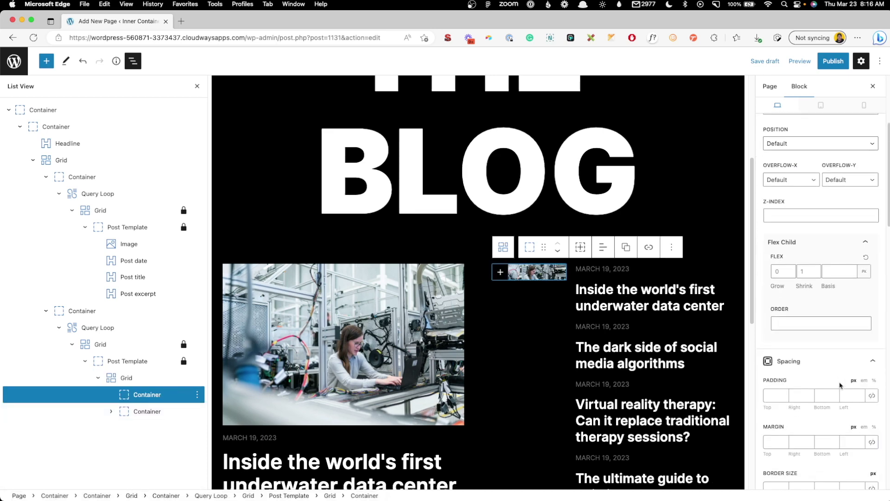
pyautogui.click(837, 334)
pyautogui.write('100%')
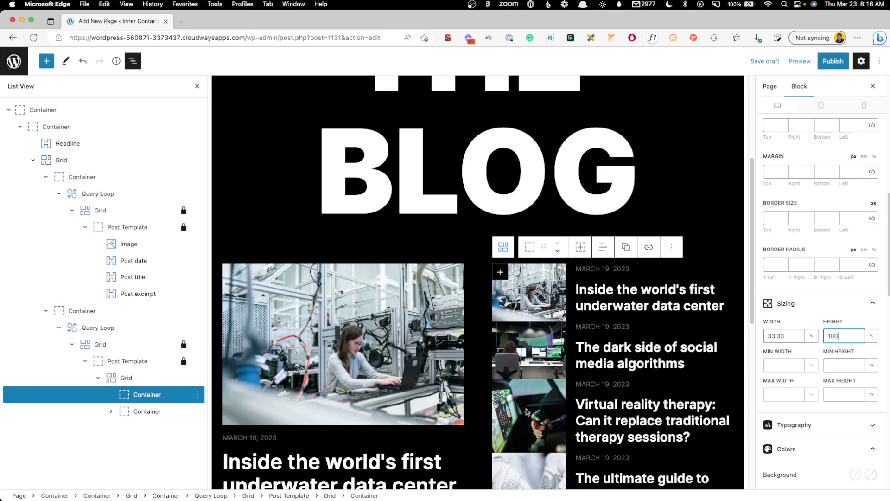
# Limit the second query loop to 3 posts per page.
pyautogui.scroll(-10, 552, 331)
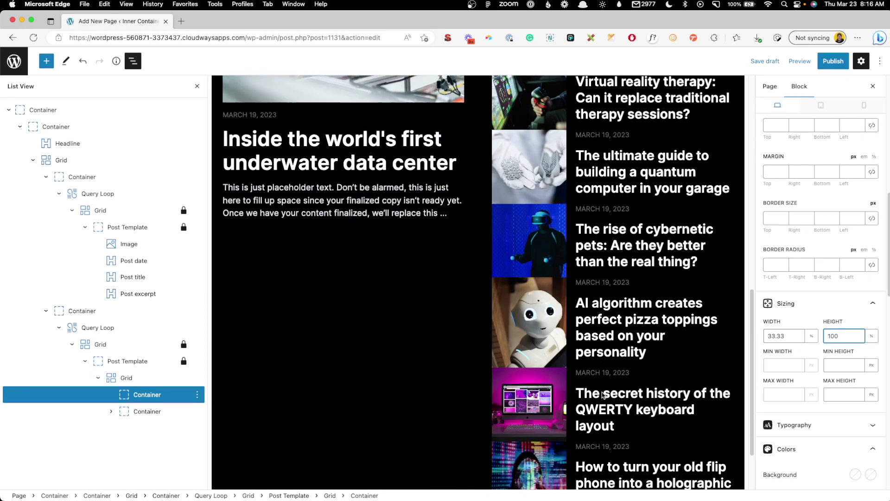
pyautogui.scroll(-2, 603, 395)
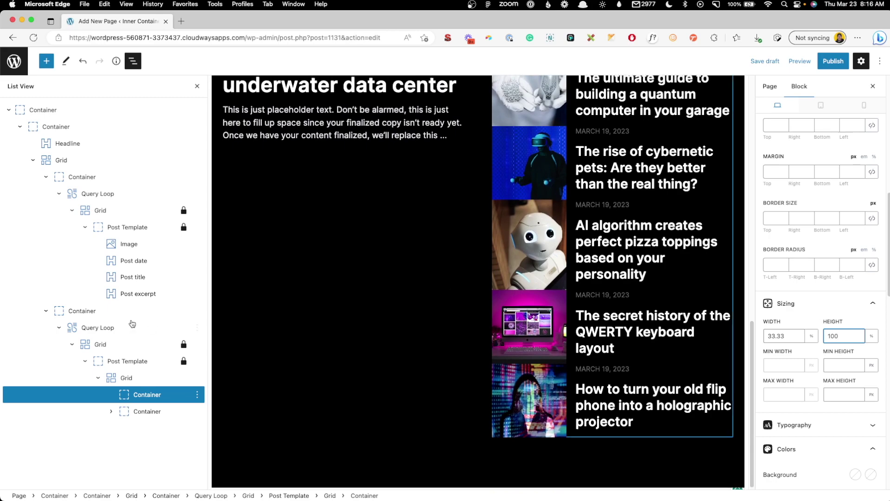
pyautogui.click(108, 330)
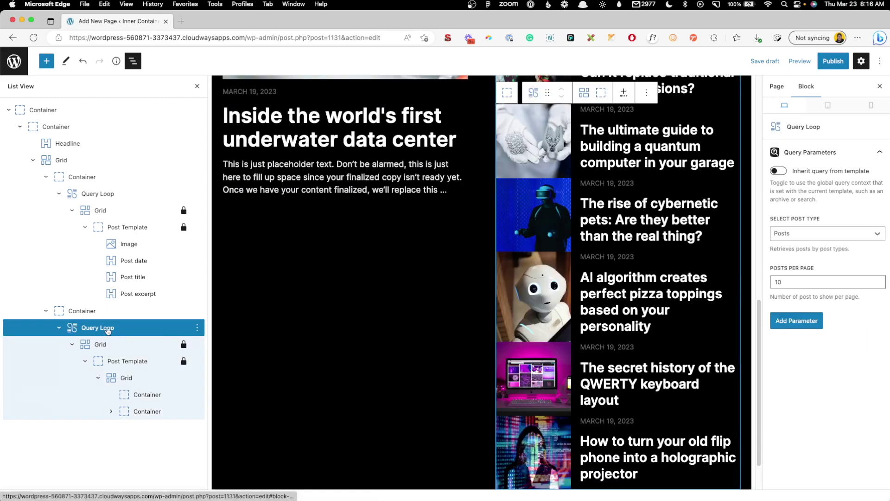
pyautogui.click(787, 282)
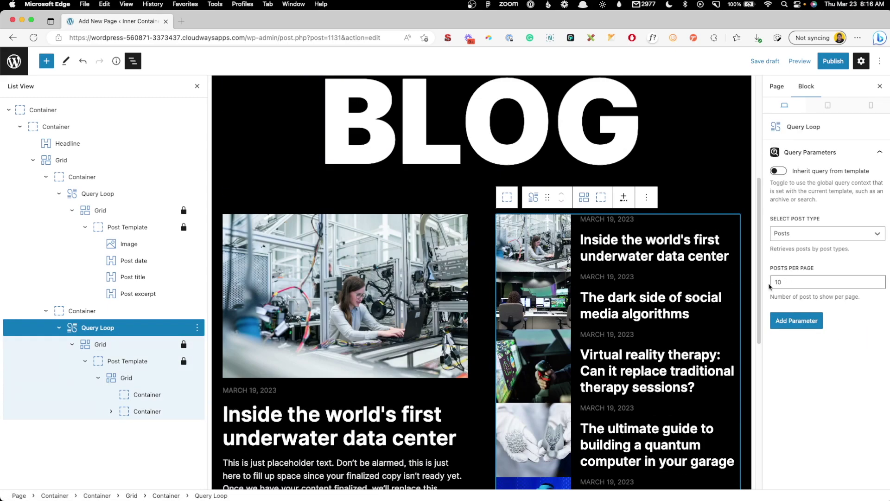
pyautogui.doubleClick(803, 279)
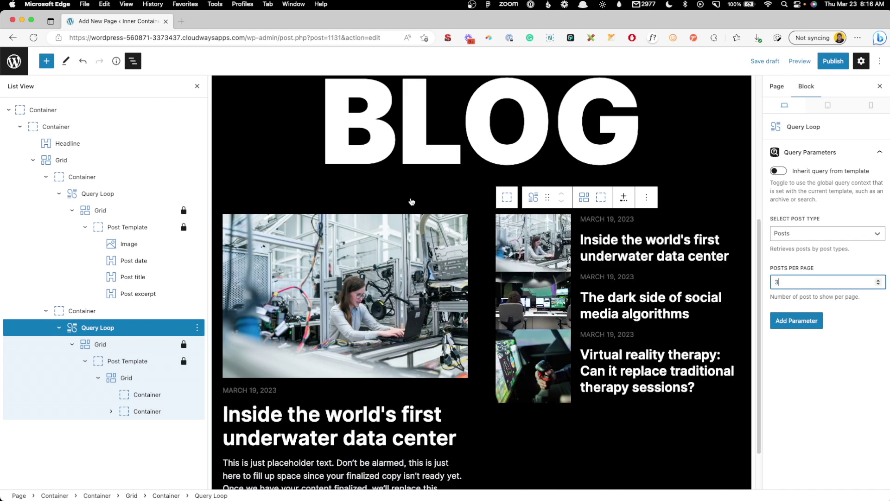
pyautogui.click(408, 172)
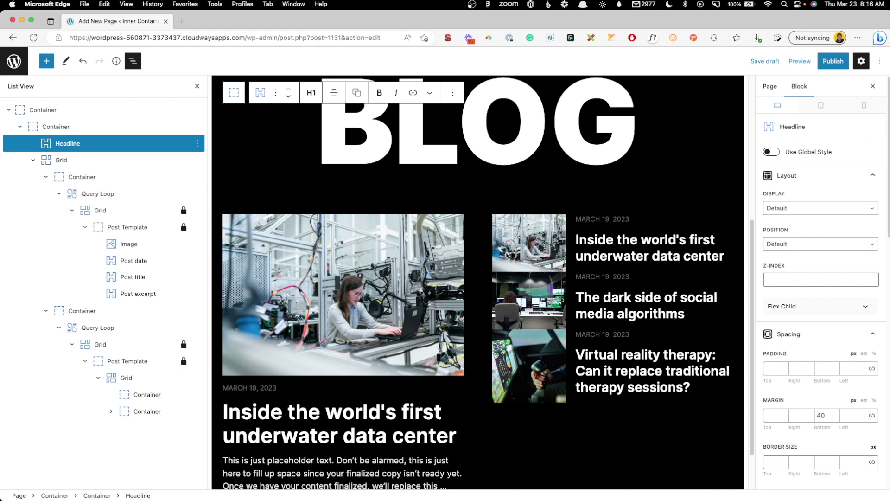
# Add an Offset parameter of 1 to the second query loop.
pyautogui.click(103, 331)
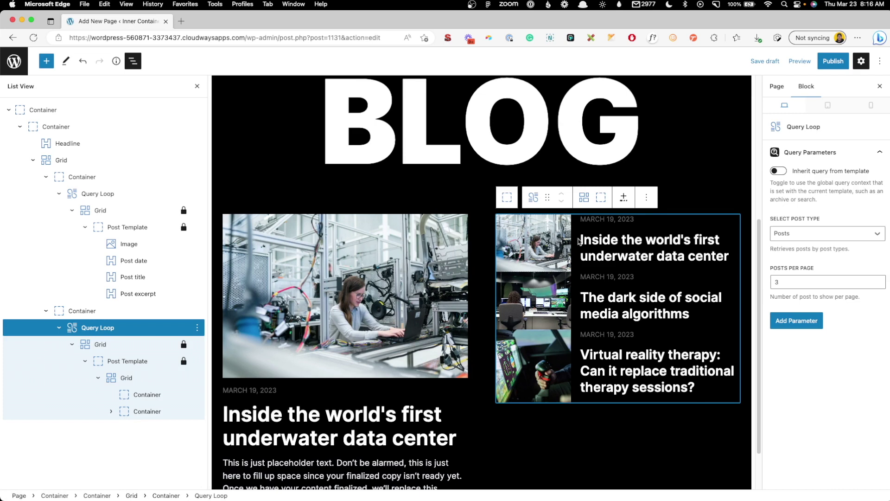
pyautogui.click(800, 321)
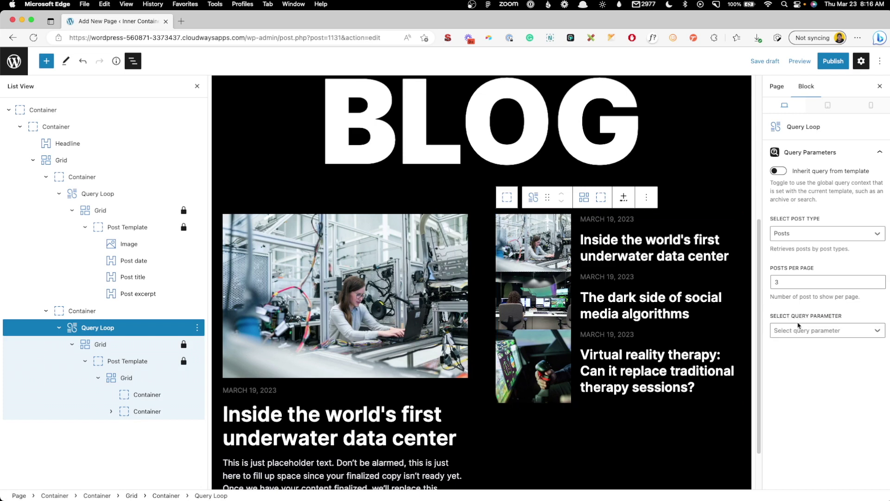
pyautogui.click(799, 324)
pyautogui.click(794, 282)
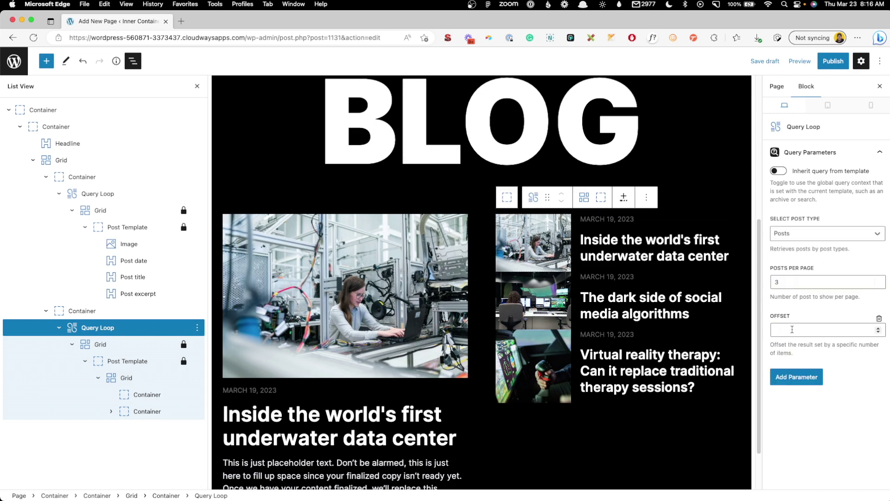
pyautogui.click(794, 330)
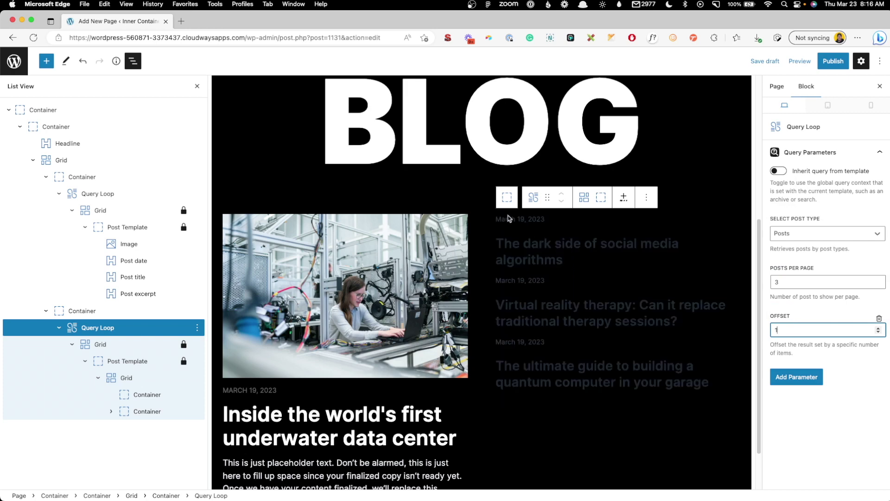
pyautogui.click(472, 163)
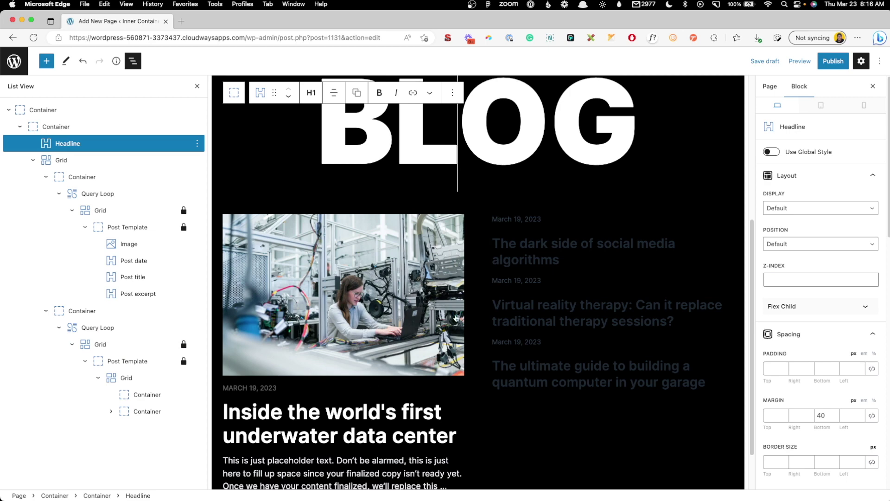
# Set the vertical gap of the second query loop's outer grid to 20 px.
pyautogui.click(616, 312)
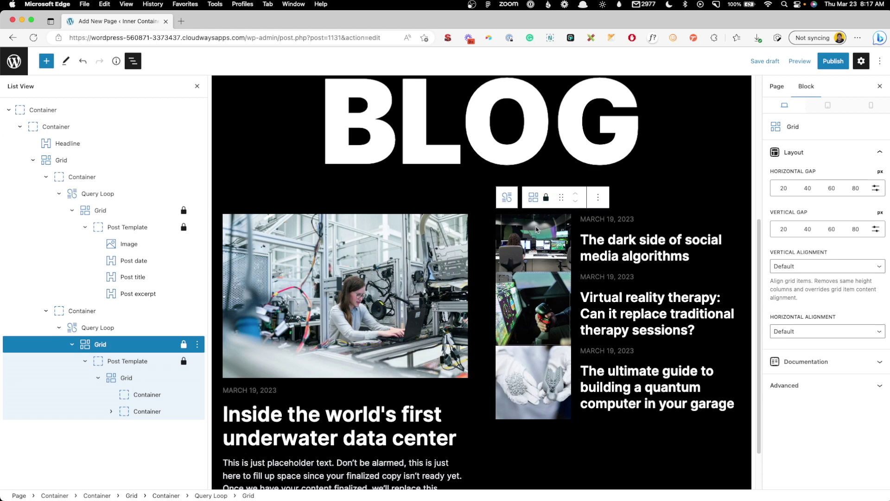
pyautogui.click(507, 197)
pyautogui.click(102, 347)
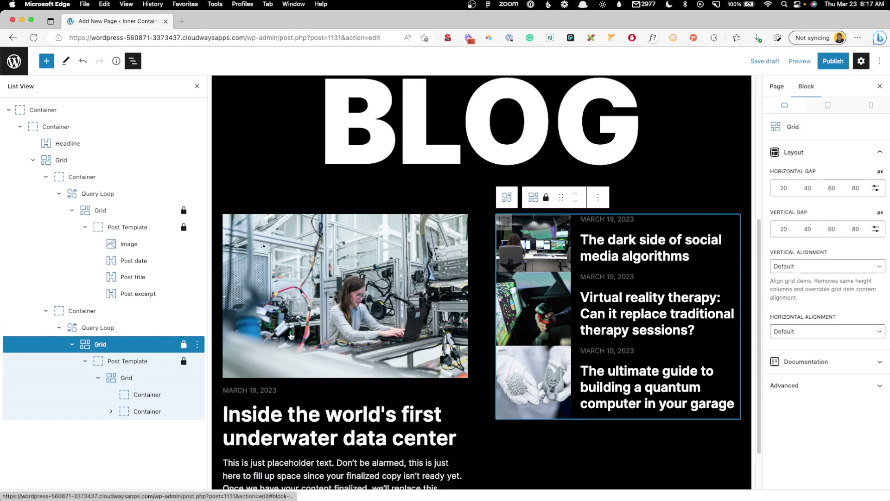
pyautogui.click(785, 232)
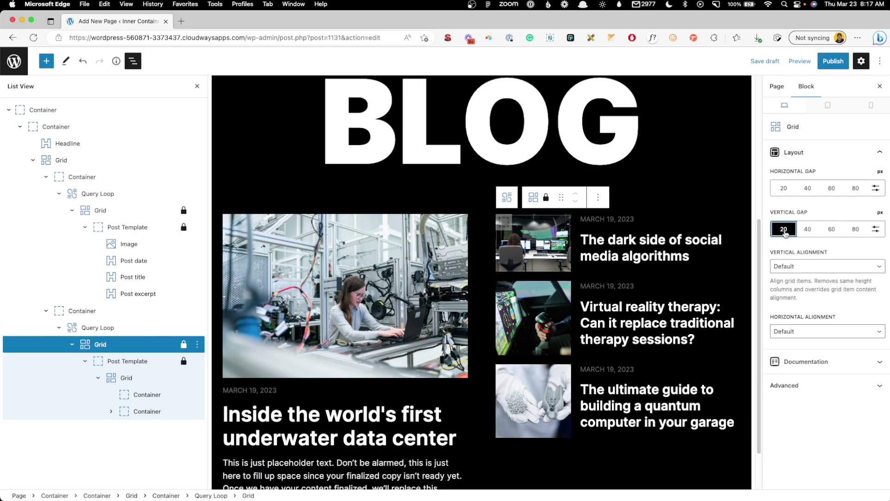
# Set the vertical gap of the second query loop's outer grid to 40 px.
pyautogui.click(807, 229)
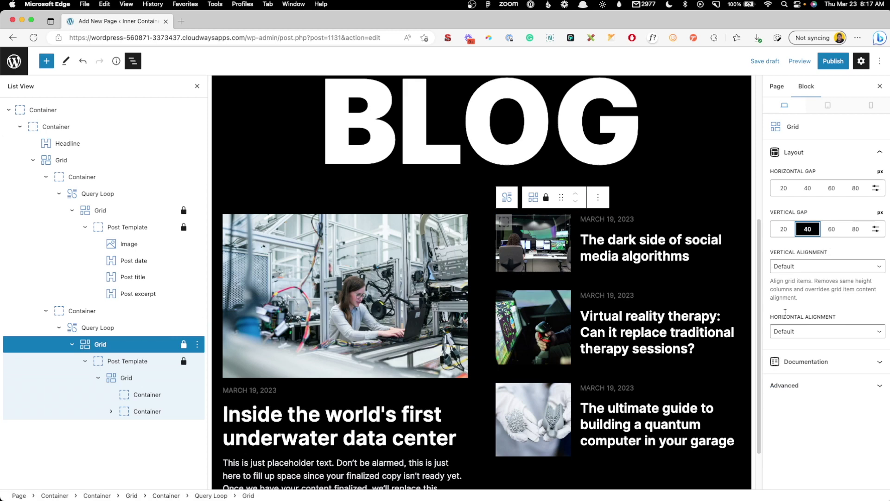
pyautogui.scroll(-3, 591, 344)
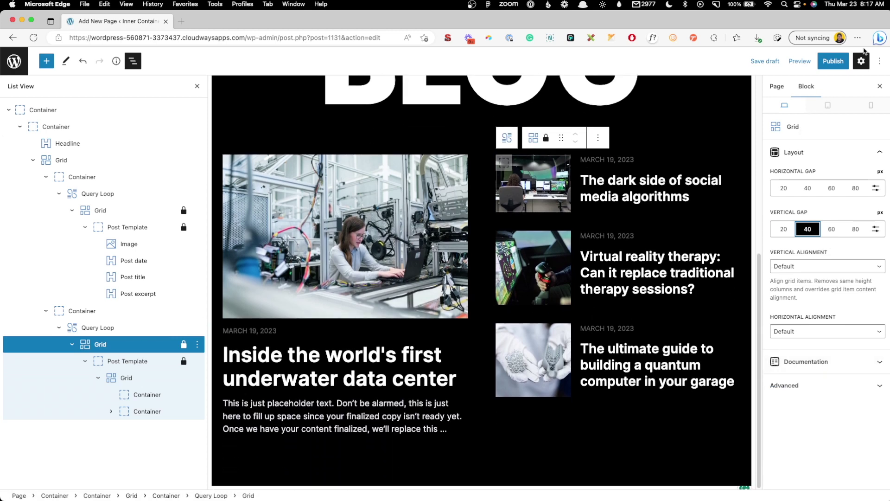
# Publish the page, review the live blog page from headline to post list, and return to the editor.
pyautogui.click(823, 67)
pyautogui.click(823, 64)
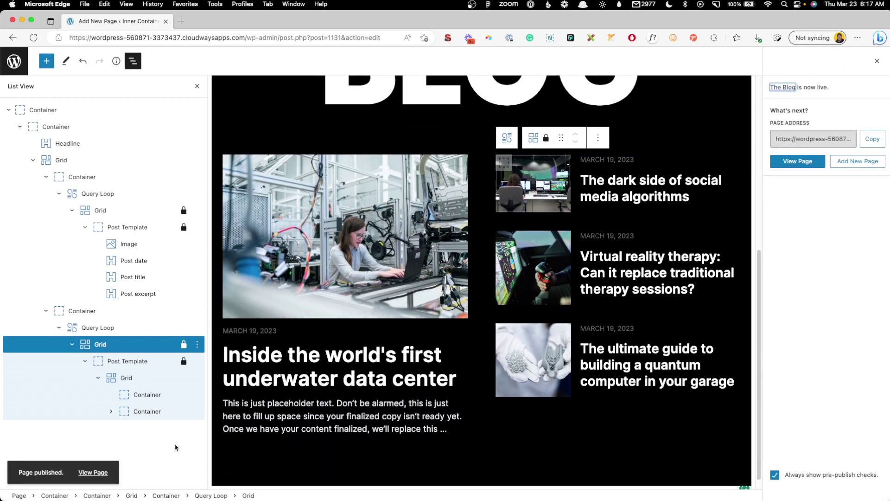
pyautogui.click(93, 471)
pyautogui.click(227, 22)
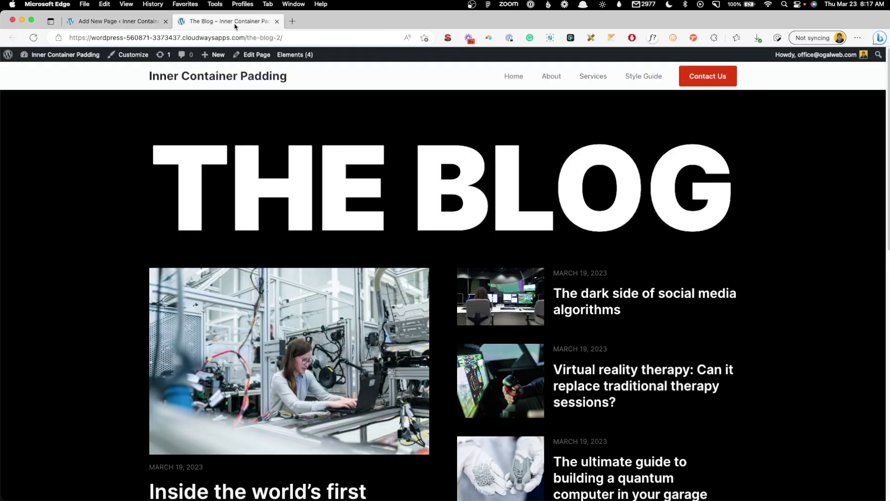
pyautogui.scroll(-5, 320, 211)
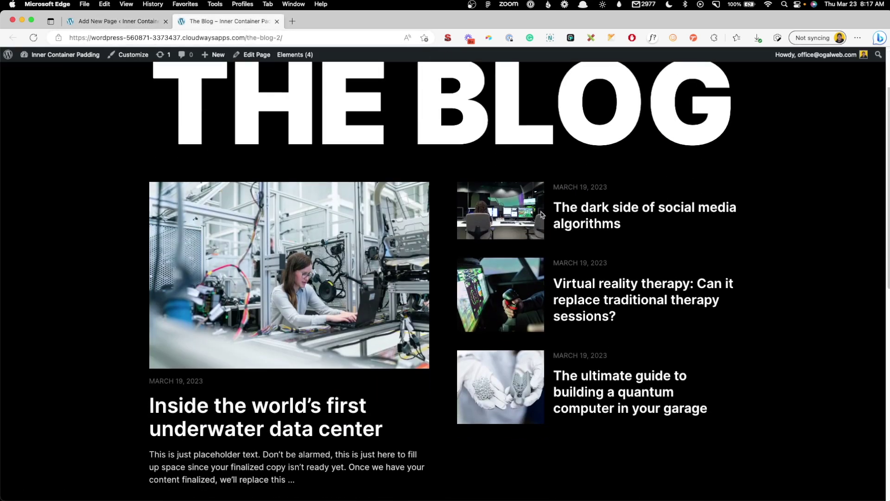
pyautogui.scroll(4, 329, 237)
pyautogui.click(121, 23)
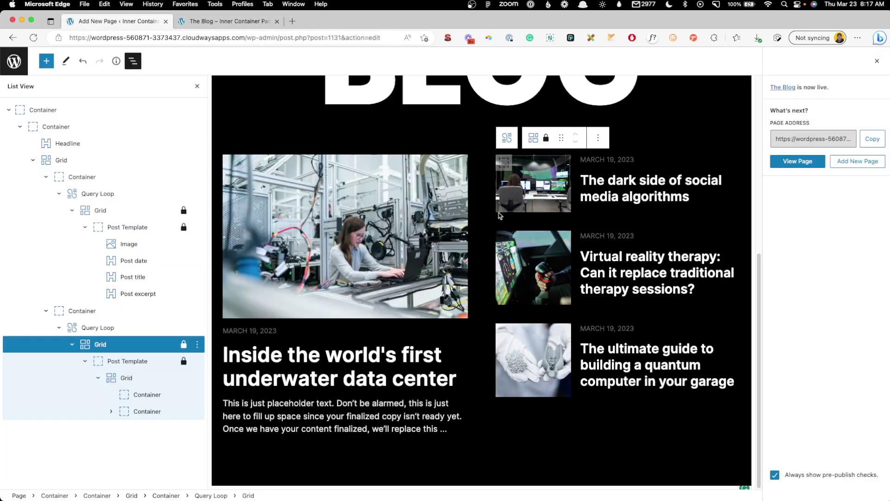
# Enable dynamic data on the second query loop's post template with Single post as link source, and update the page.
pyautogui.click(115, 366)
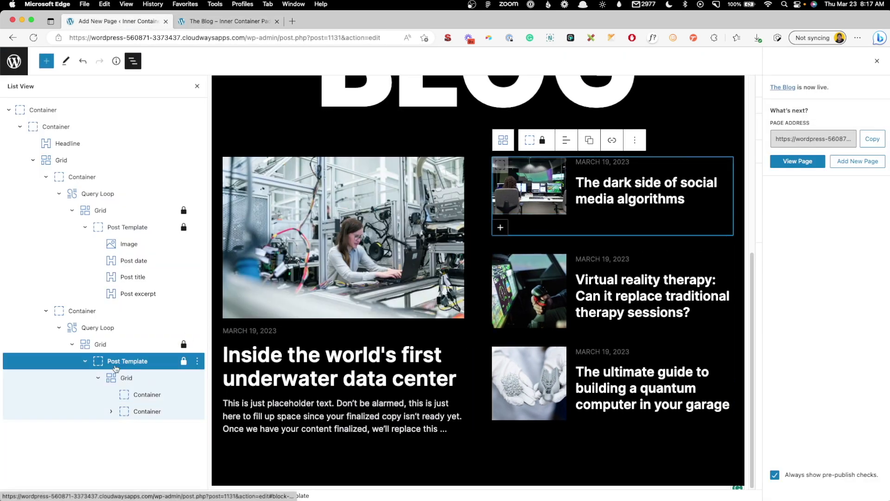
pyautogui.click(877, 61)
pyautogui.scroll(-5, 816, 365)
pyautogui.scroll(-5, 816, 367)
pyautogui.click(798, 382)
pyautogui.click(772, 404)
pyautogui.scroll(-3, 799, 348)
pyautogui.click(802, 392)
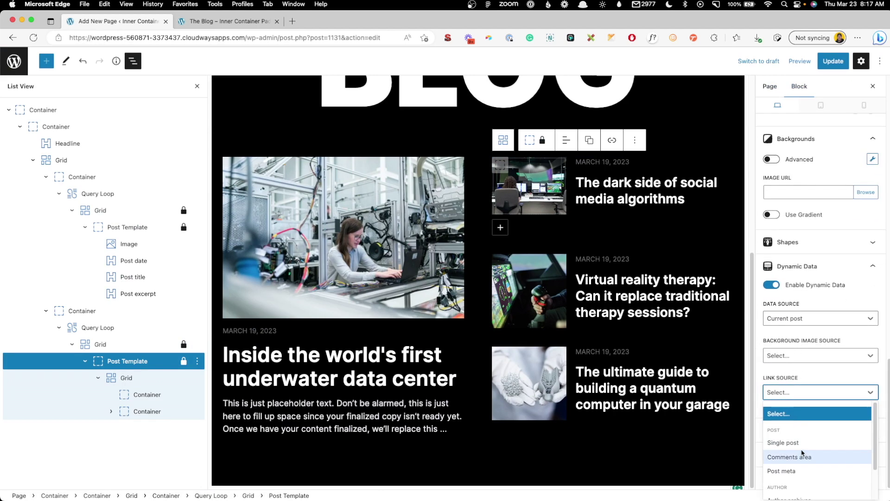
pyautogui.click(783, 443)
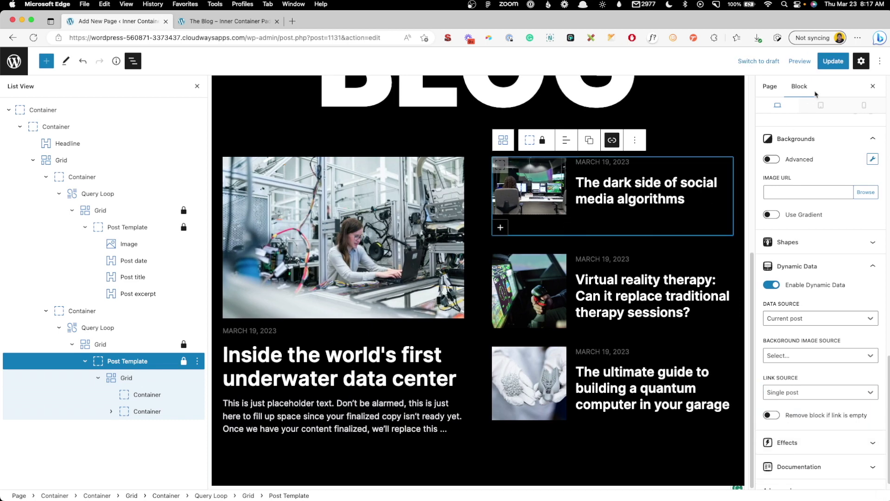
pyautogui.click(834, 60)
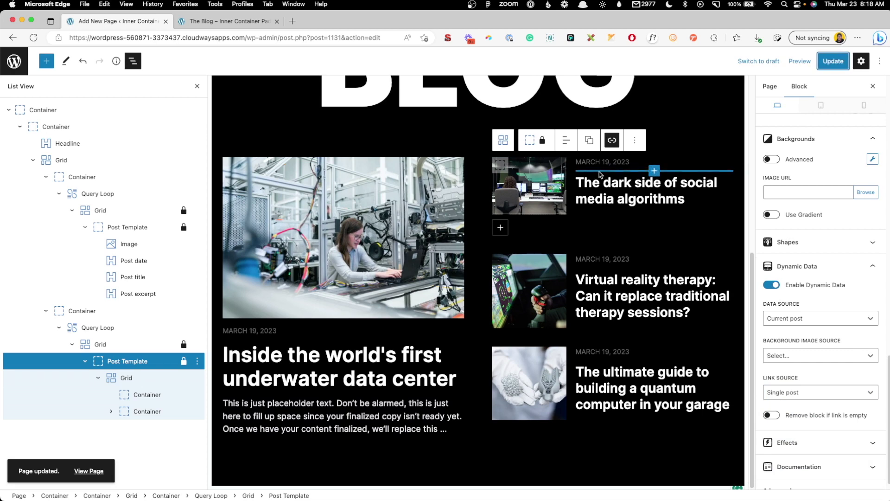
# For tablet, set the grid item width of both column containers to 100%.
pyautogui.click(819, 106)
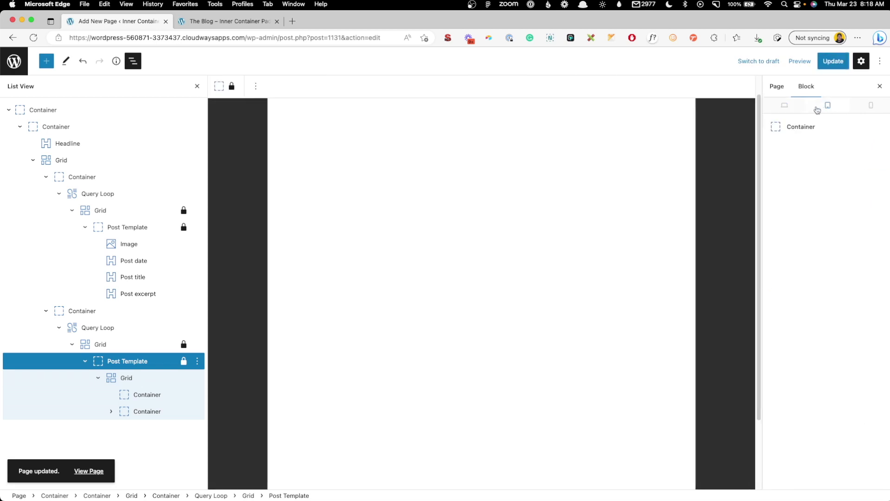
pyautogui.scroll(-2, 470, 252)
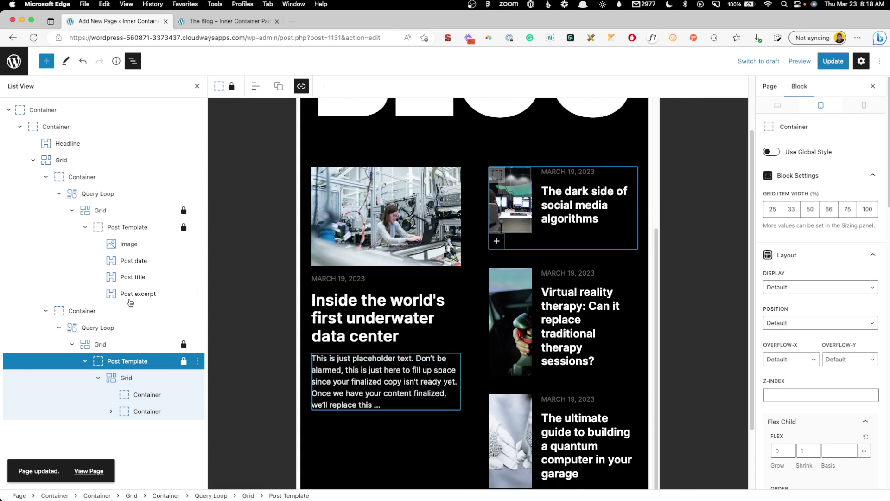
pyautogui.click(81, 177)
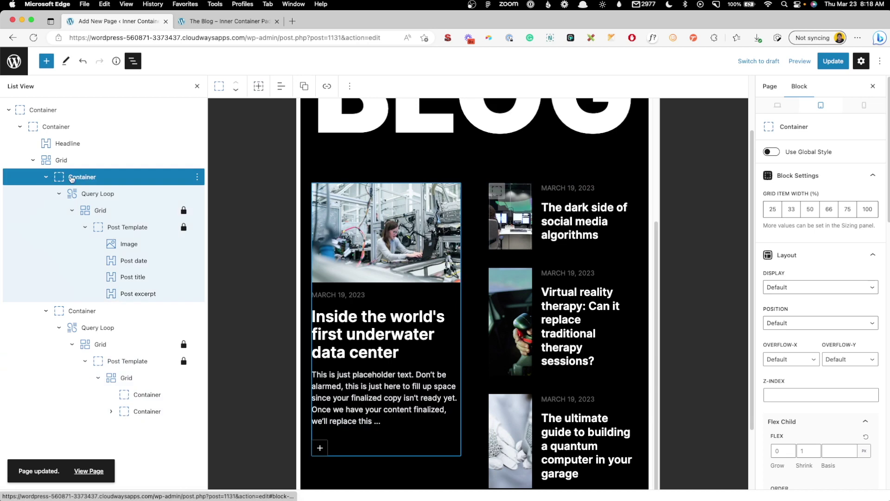
pyautogui.click(867, 209)
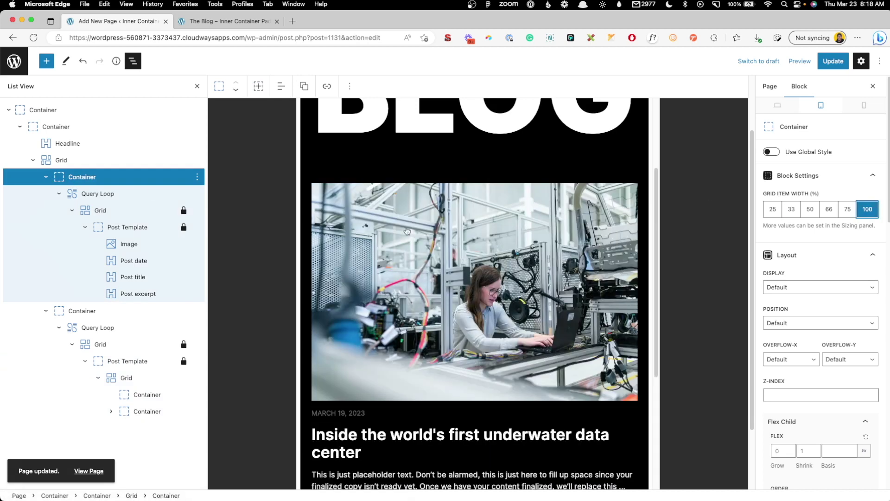
pyautogui.click(99, 316)
pyautogui.click(868, 210)
pyautogui.scroll(3, 499, 273)
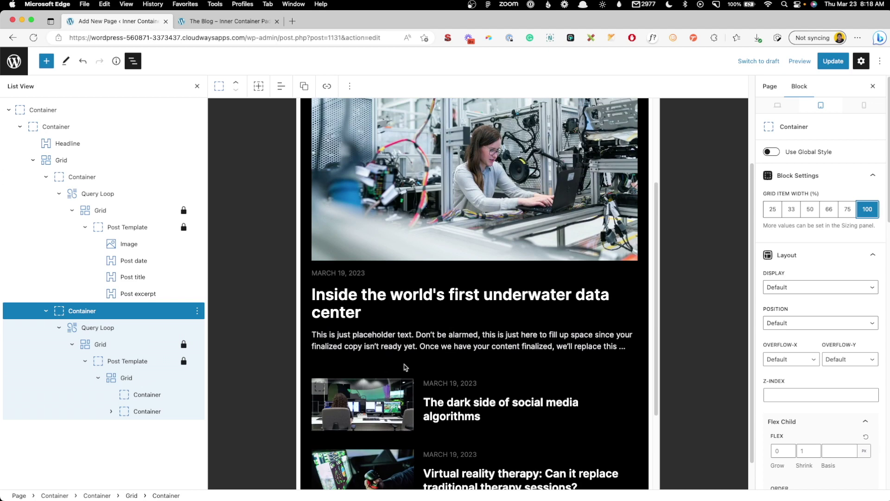
# Give the featured post's column container a 40 px bottom margin on tablet.
pyautogui.click(82, 176)
pyautogui.scroll(-2, 862, 297)
pyautogui.scroll(-5, 875, 321)
pyautogui.click(824, 383)
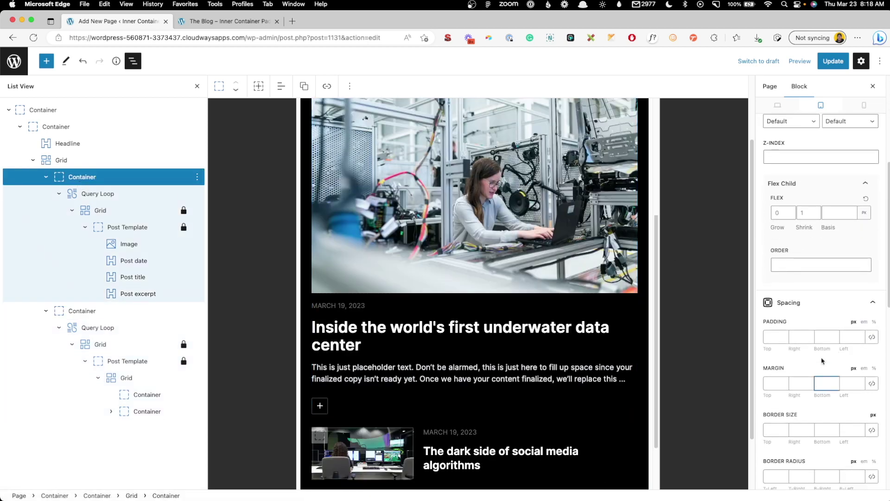
pyautogui.write('40')
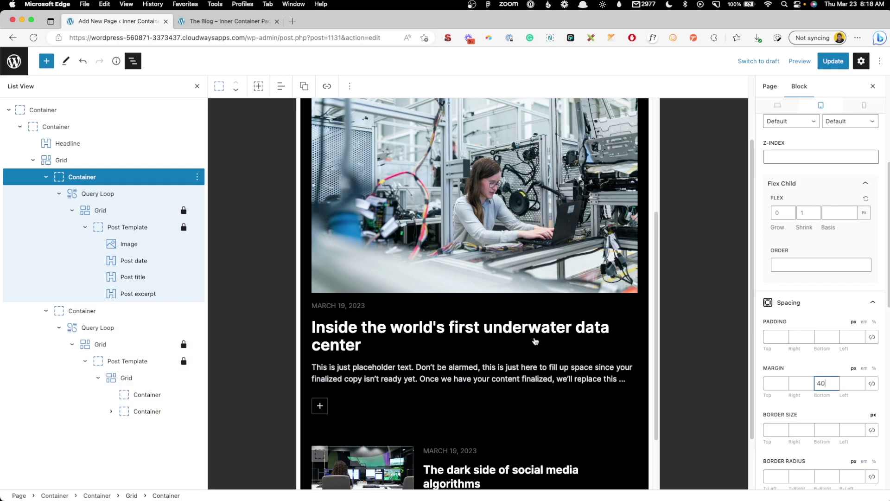
pyautogui.scroll(-3, 512, 348)
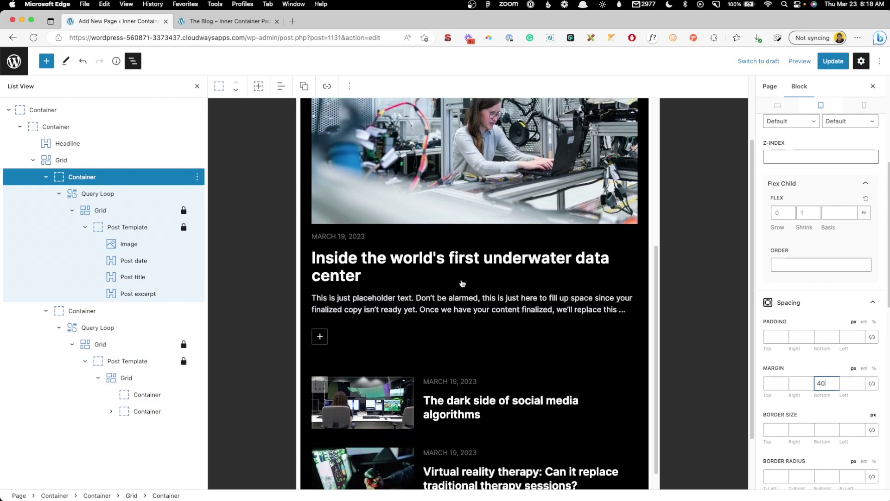
# Check the mobile layout, then set the image container's flex order to 2 on tablet in the second query loop's nested grid.
pyautogui.click(864, 105)
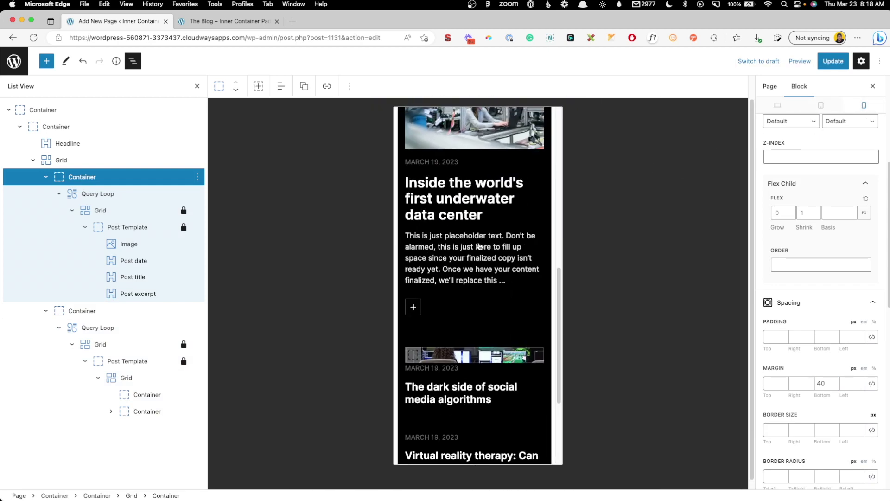
pyautogui.scroll(3, 457, 273)
pyautogui.scroll(-6, 510, 294)
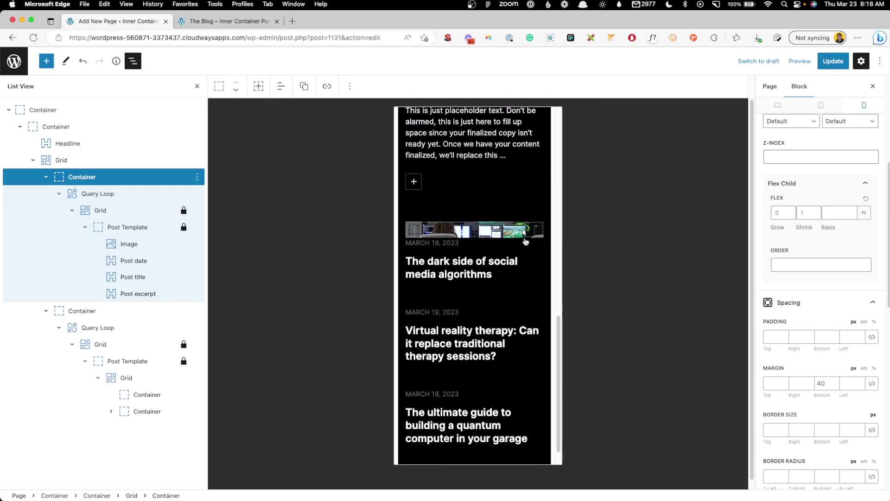
pyautogui.click(821, 106)
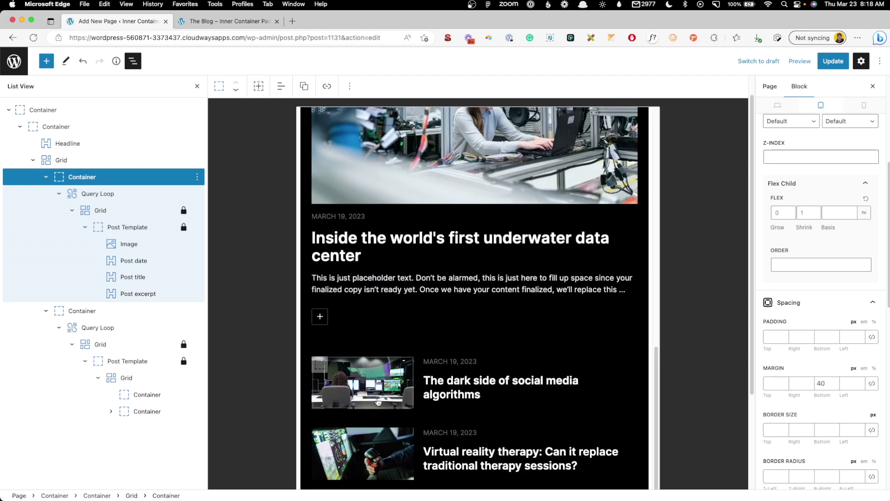
pyautogui.click(369, 374)
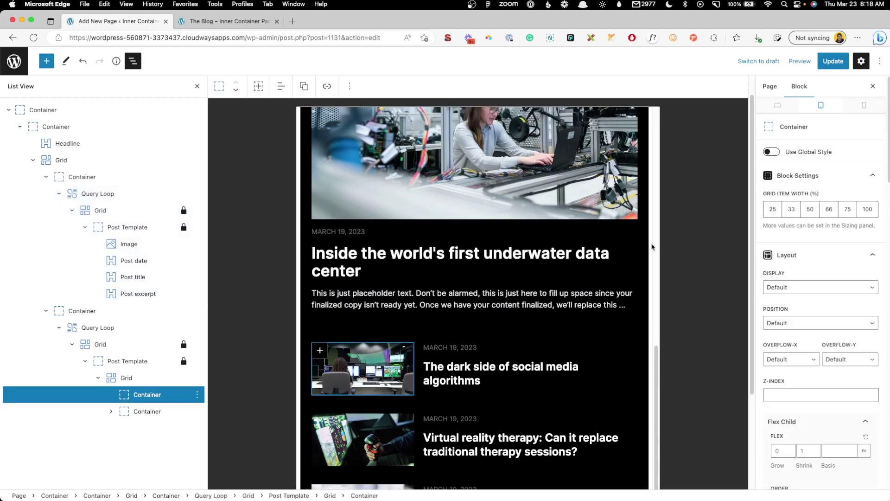
pyautogui.scroll(-3, 832, 327)
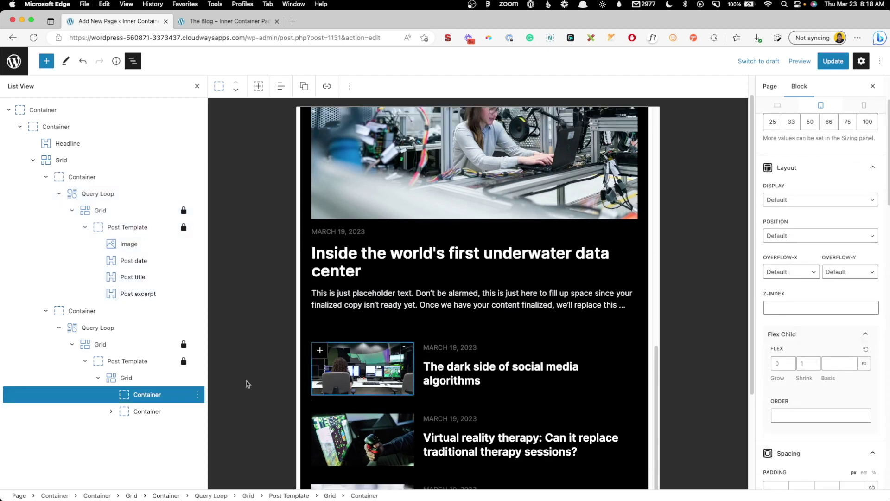
pyautogui.click(130, 396)
pyautogui.click(789, 415)
pyautogui.write('2')
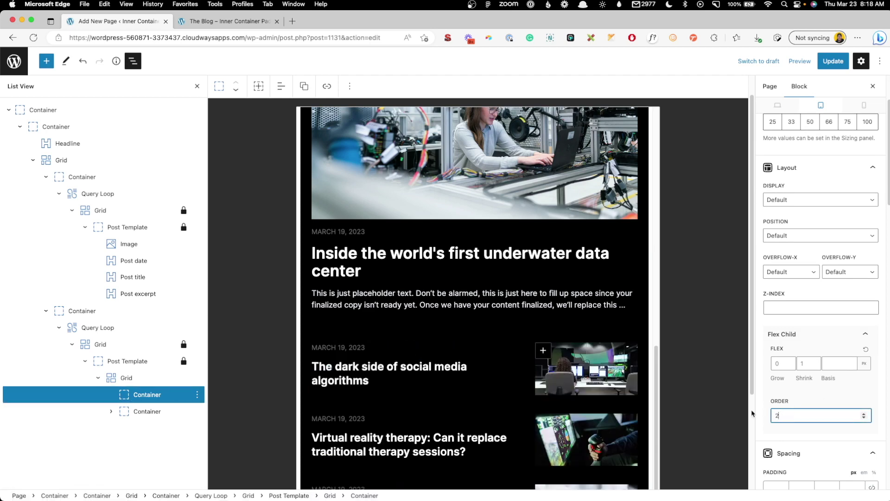
# Set the flex order of the nested grid's text container to 1 on tablet.
pyautogui.click(147, 411)
pyautogui.click(773, 412)
pyautogui.write('1')
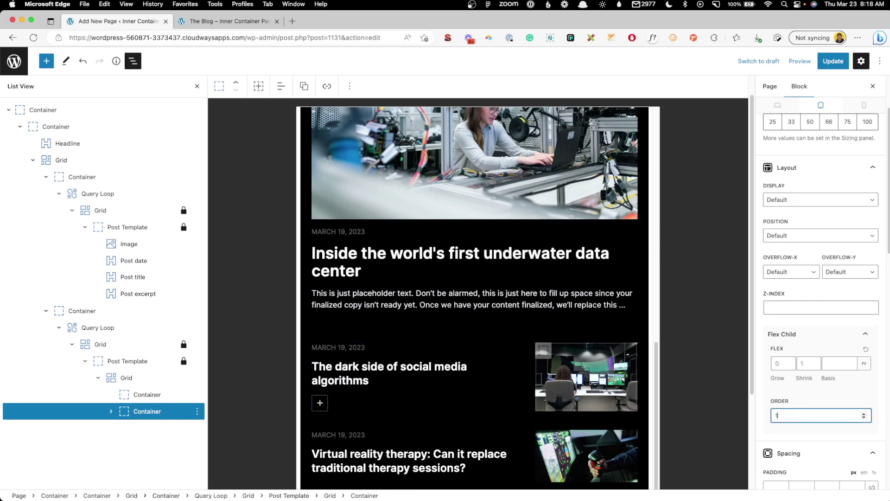
pyautogui.scroll(-1, 533, 320)
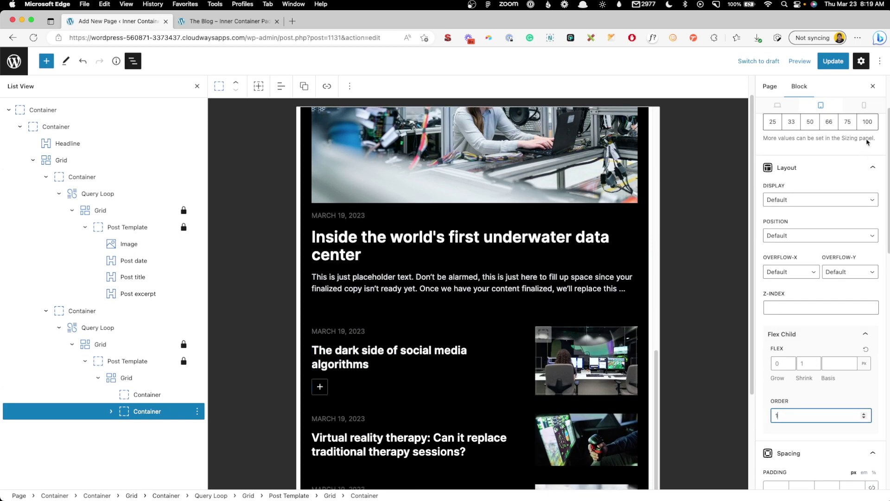
# For mobile, set the nested grid's image container width to 33% and its text container width to 66%.
pyautogui.click(862, 110)
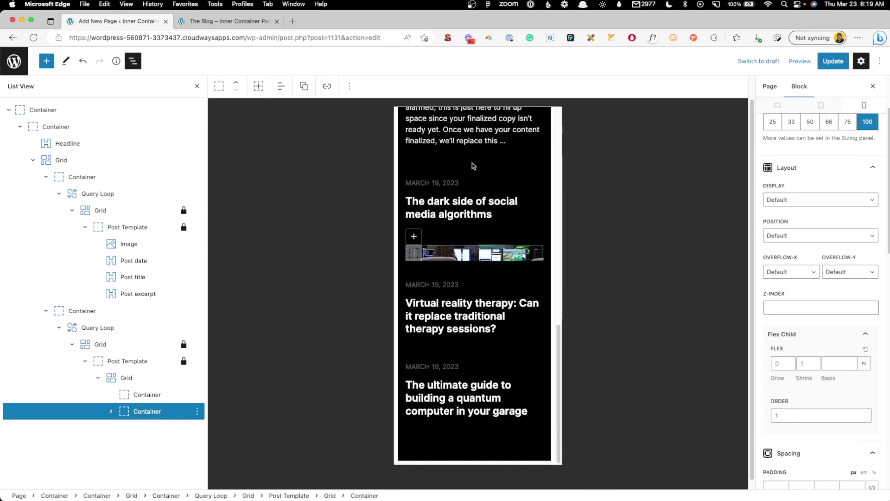
pyautogui.click(153, 395)
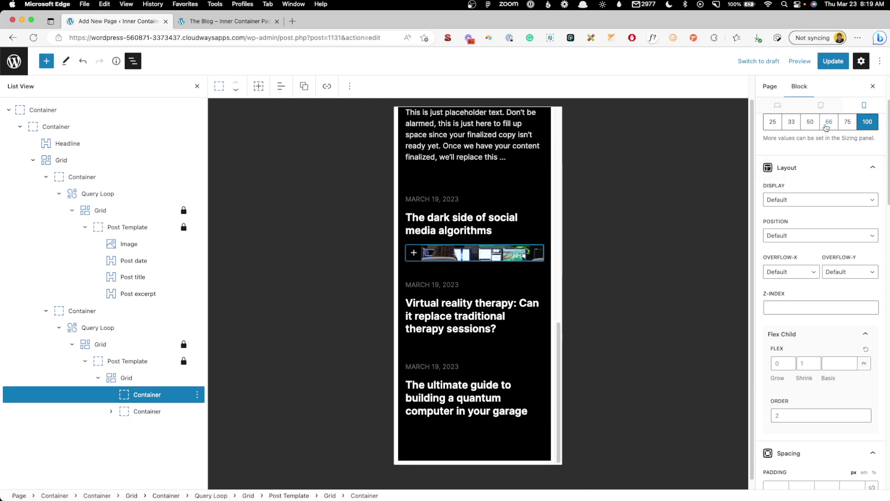
pyautogui.click(791, 122)
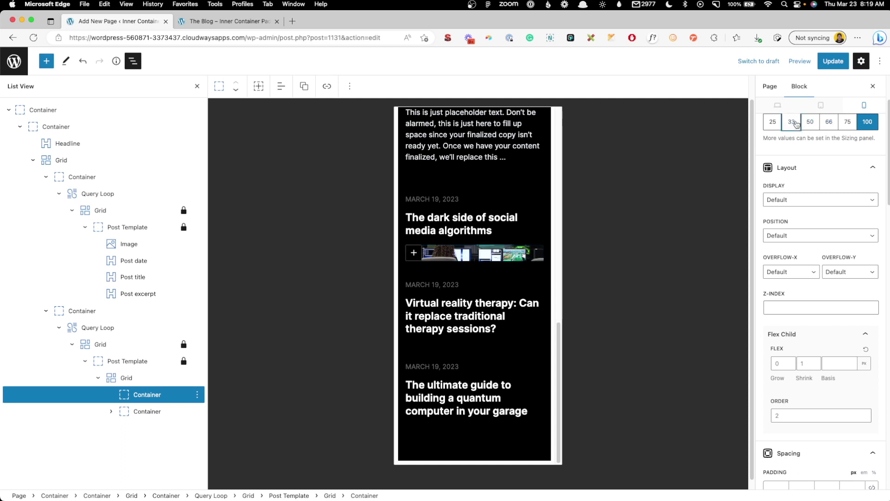
pyautogui.click(128, 417)
pyautogui.click(829, 122)
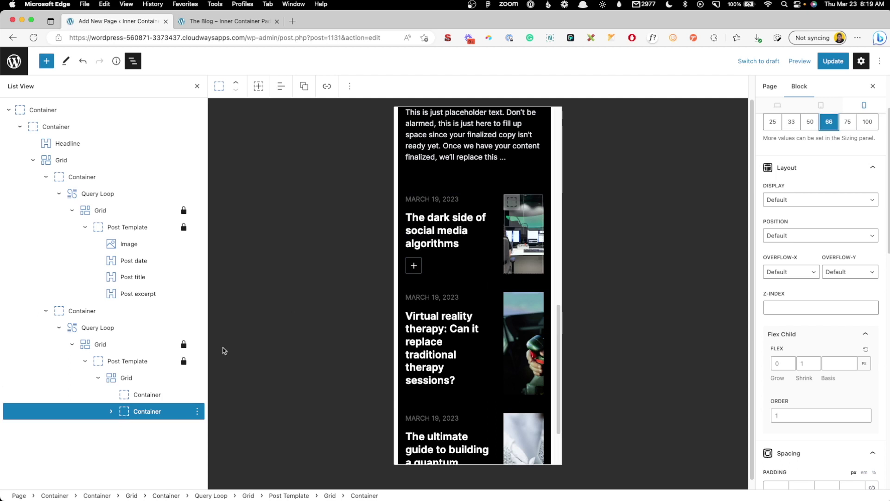
# Set the horizontal gap of the second query loop's nested grid to 12 px on mobile and check the post list.
pyautogui.click(127, 378)
pyautogui.click(807, 190)
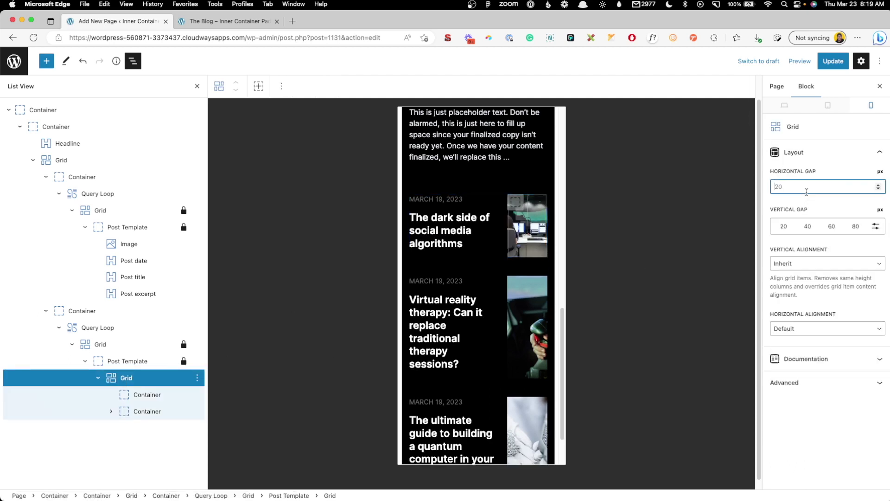
pyautogui.write('12')
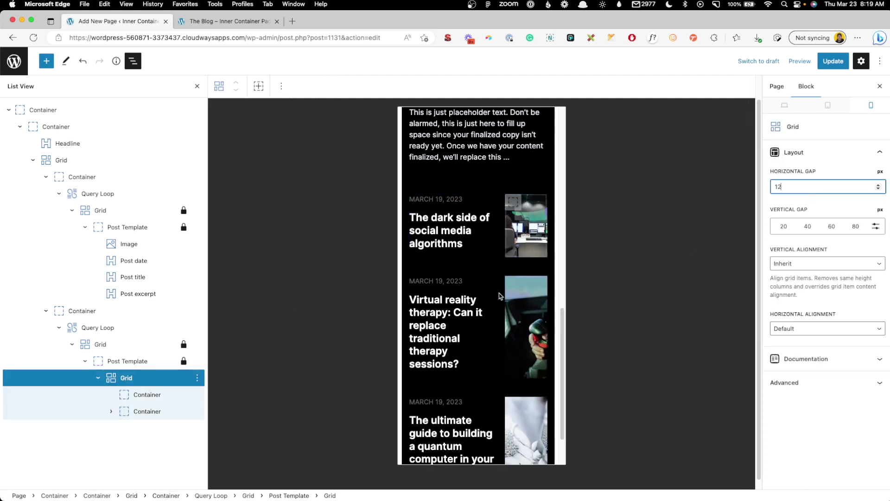
pyautogui.click(478, 309)
pyautogui.scroll(-3, 491, 292)
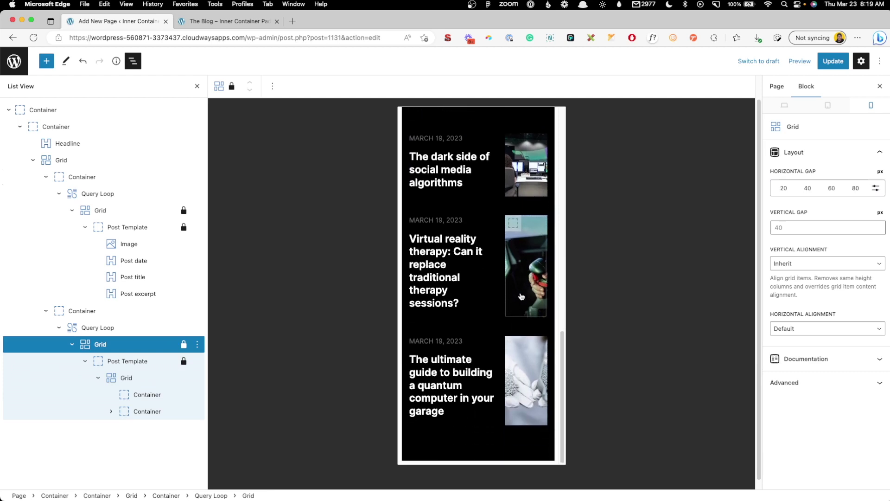
pyautogui.scroll(1, 510, 270)
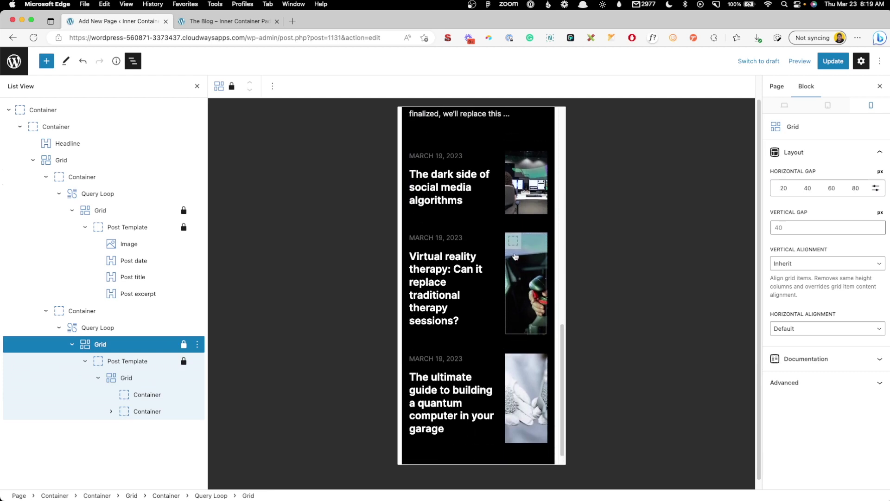
# Set the font size of the second query loop's post title to 18 px on mobile and update the page.
pyautogui.click(460, 181)
pyautogui.scroll(-10, 774, 234)
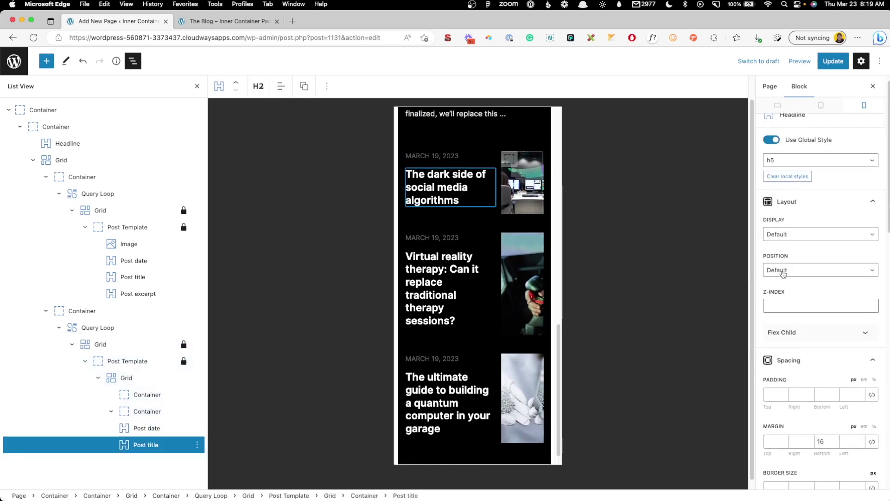
pyautogui.click(784, 324)
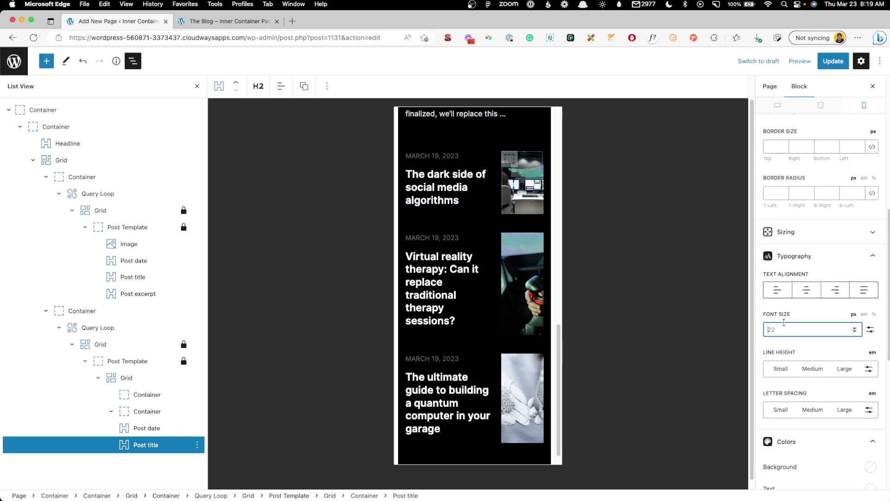
pyautogui.write('18')
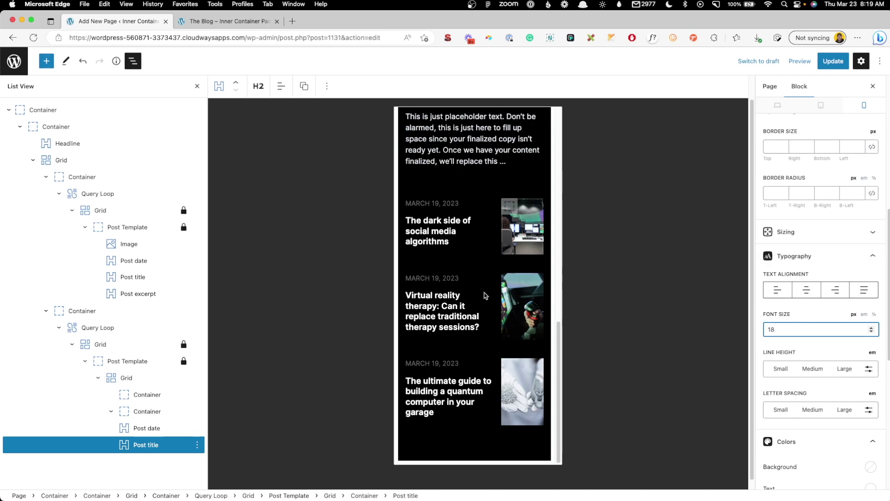
pyautogui.click(841, 67)
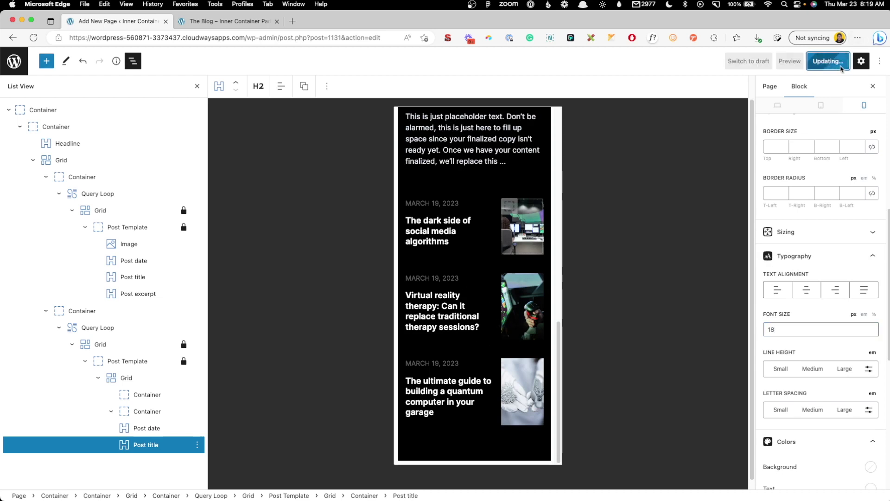
# Reload the published blog page and check its layout at narrow and wide browser widths.
pyautogui.click(226, 21)
pyautogui.click(215, 40)
pyautogui.press('Return')
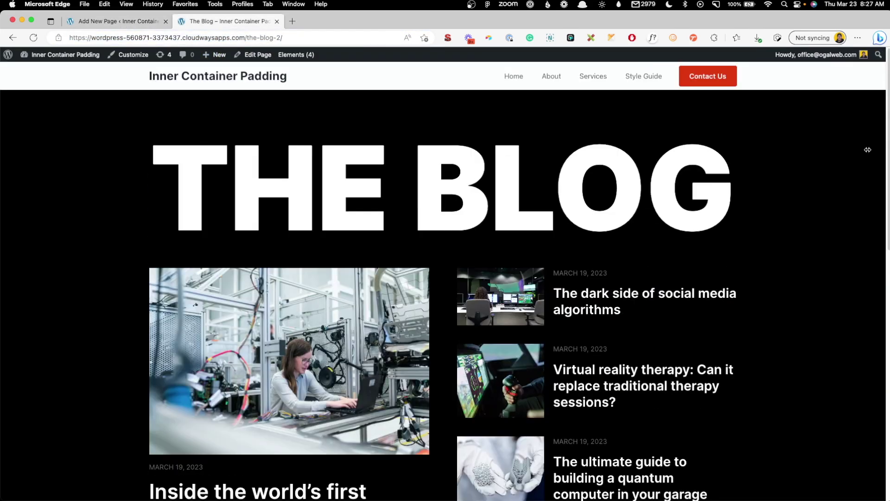
pyautogui.moveTo(867, 150); pyautogui.dragTo(510, 180)
pyautogui.scroll(-5, 285, 354)
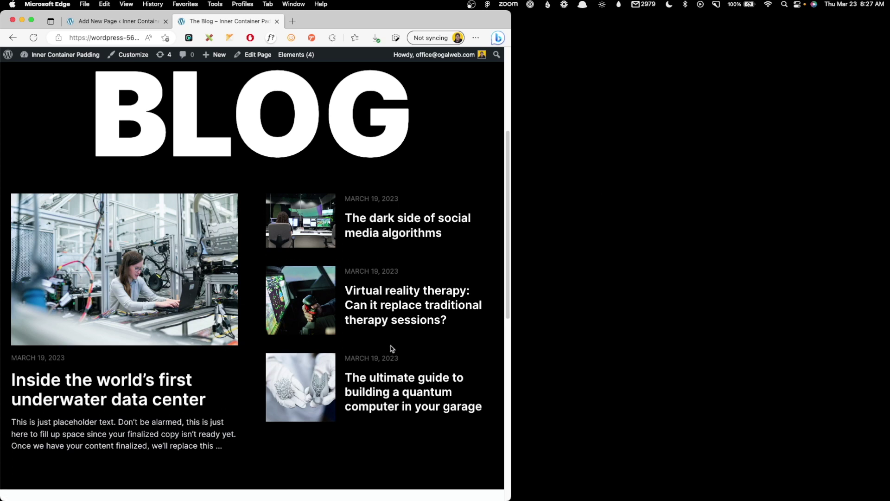
pyautogui.moveTo(511, 127); pyautogui.dragTo(844, 118)
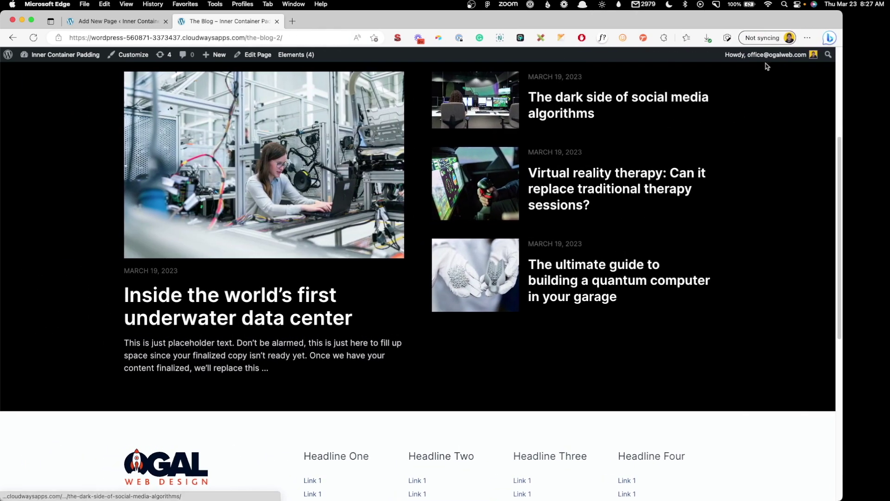
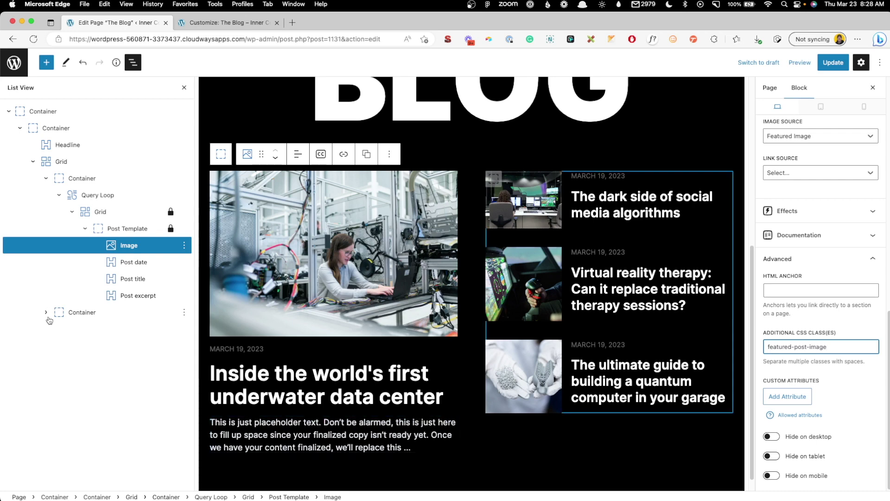
# Add the CSS class secondary-post-grid to the second query loop's grid and update the page.
pyautogui.click(59, 329)
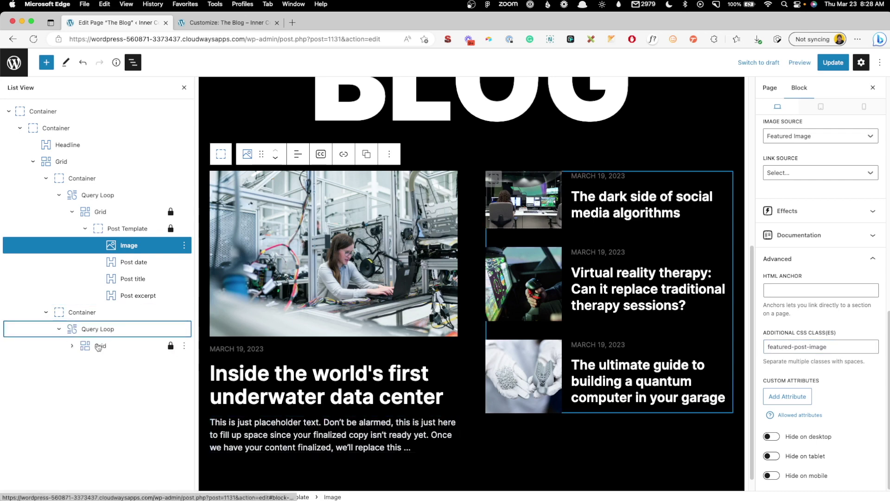
pyautogui.click(100, 346)
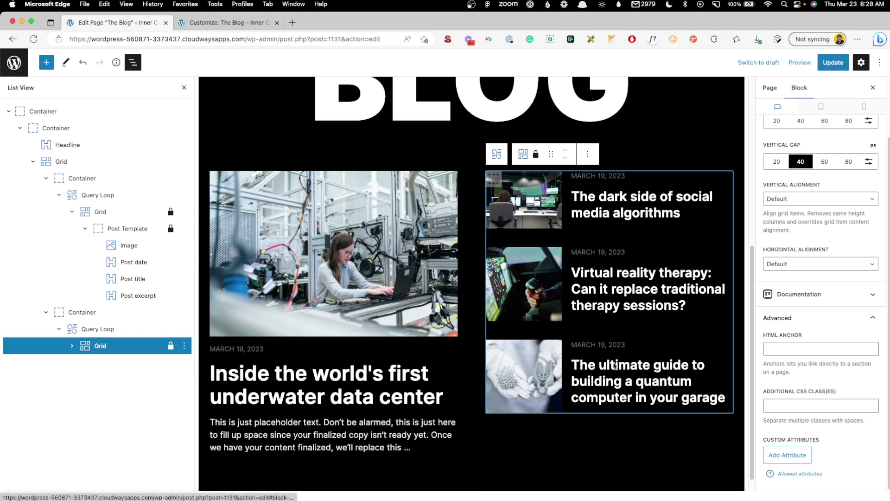
pyautogui.click(781, 403)
pyautogui.write('secondary')
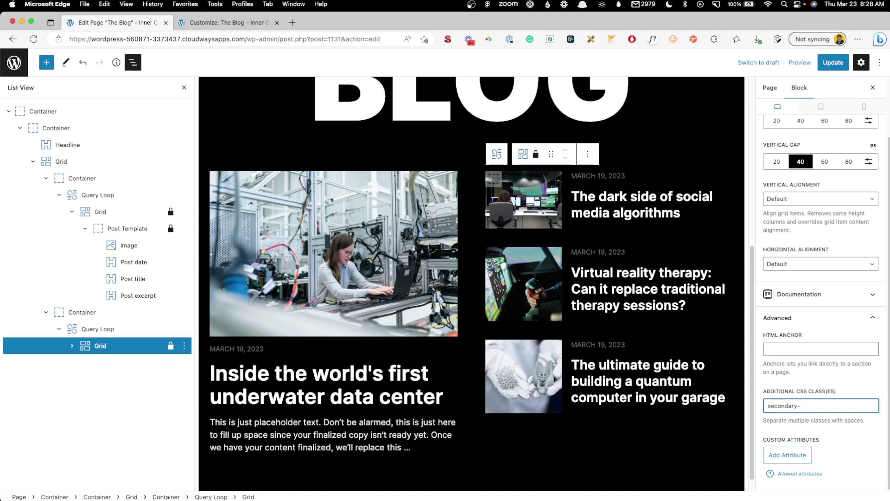
pyautogui.write('-grid')
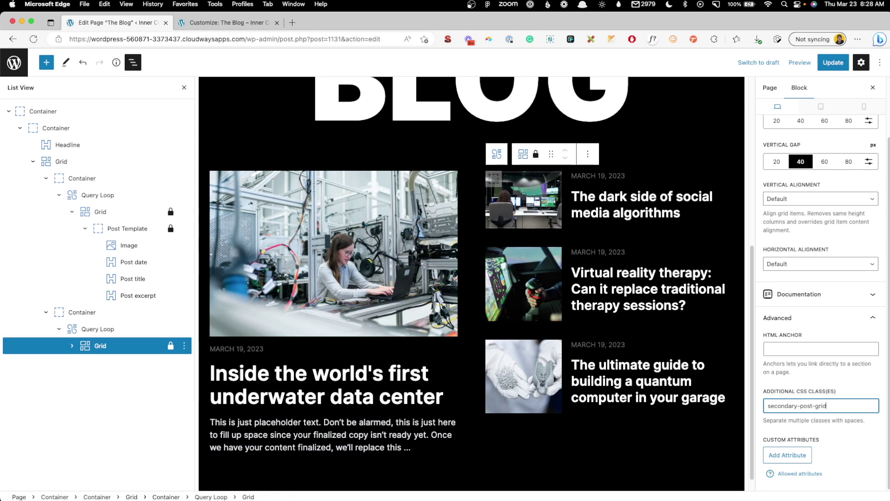
pyautogui.click(835, 63)
# Open the Additional CSS editor in the Customizer from the published blog page.
pyautogui.click(222, 22)
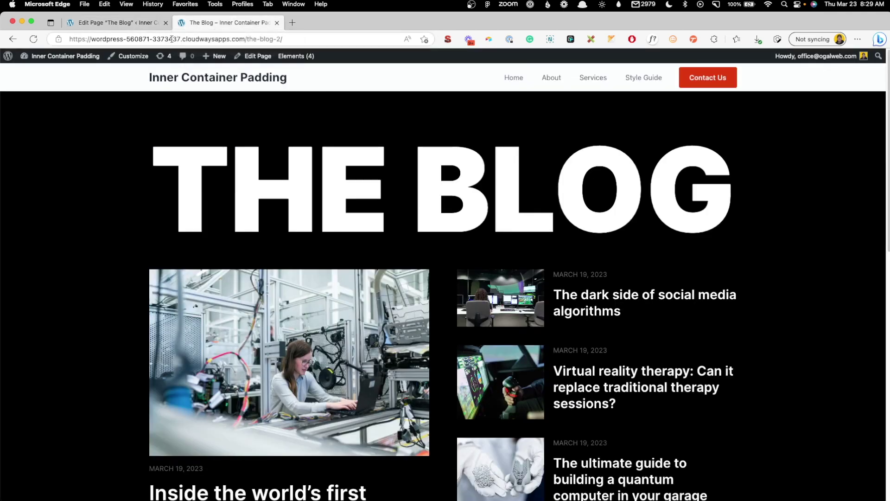
pyautogui.click(124, 56)
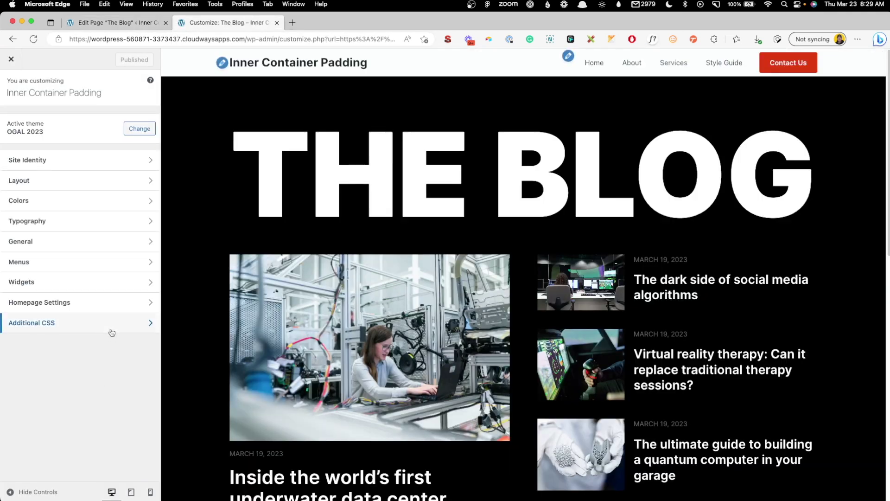
pyautogui.click(113, 330)
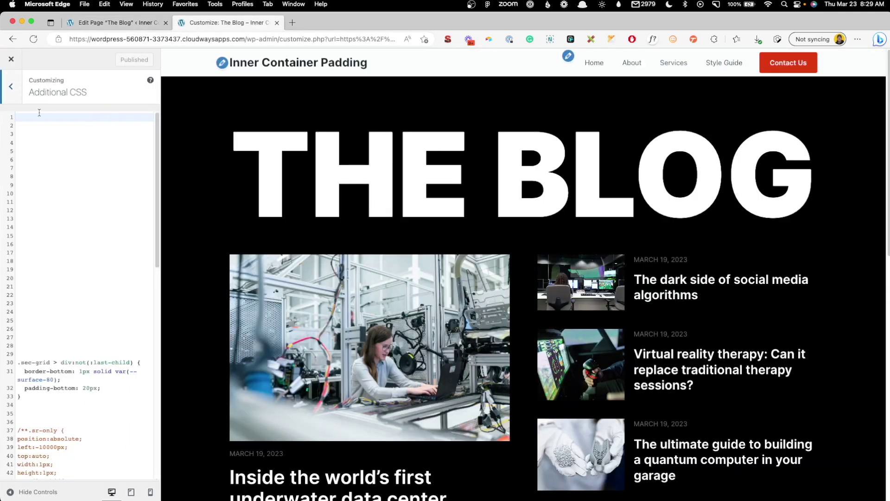
# Copy the featured image's CSS class and add a .featured-post-image rule with aspect-ratio: 16 / 9 to the Additional CSS.
pyautogui.click(116, 22)
pyautogui.click(254, 239)
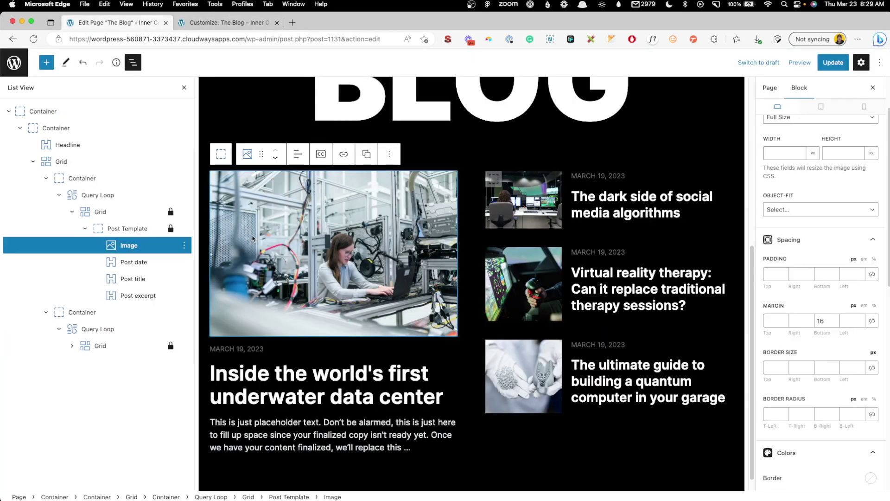
pyautogui.scroll(-10, 844, 438)
pyautogui.tripleClick(804, 347)
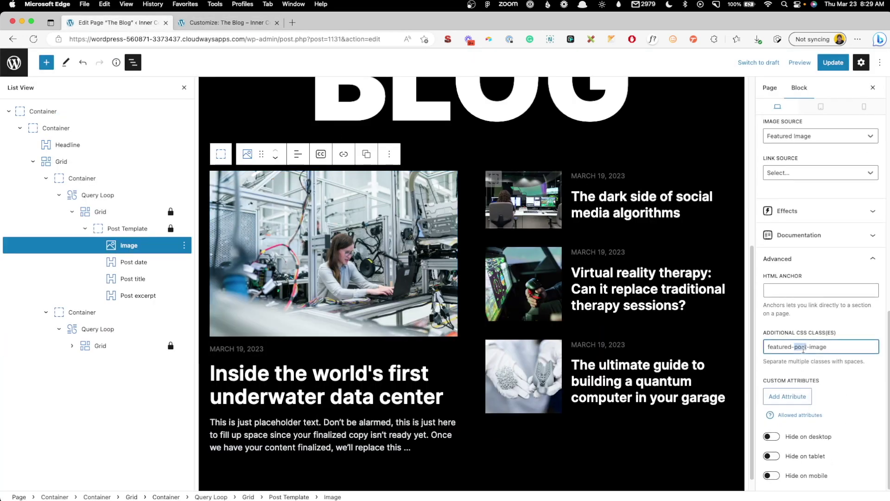
pyautogui.click(223, 22)
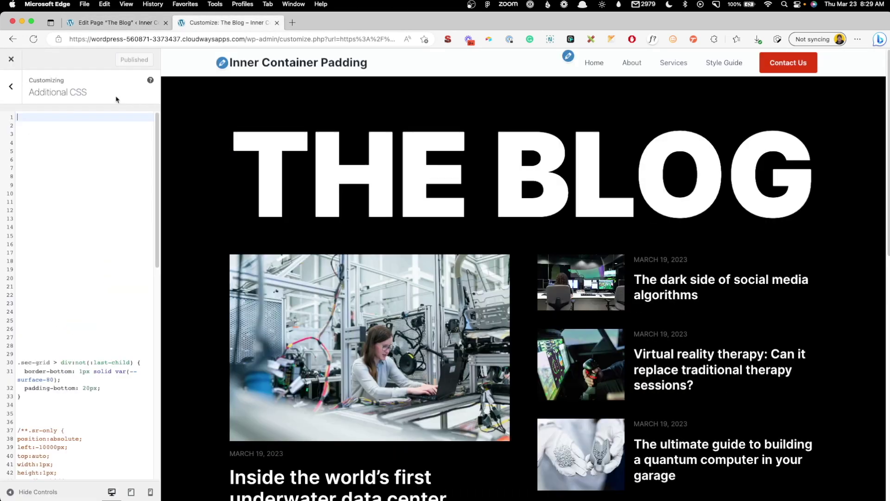
pyautogui.write('.featured-post-image')
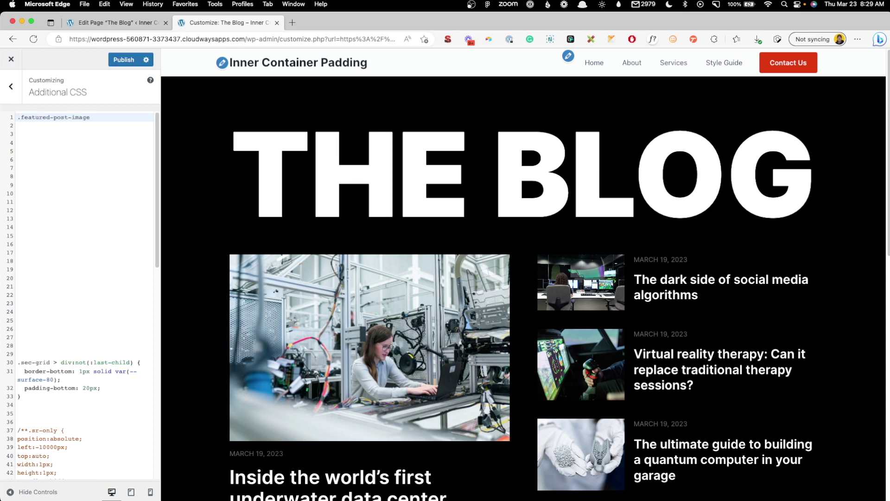
pyautogui.write('{')
pyautogui.press('Return')
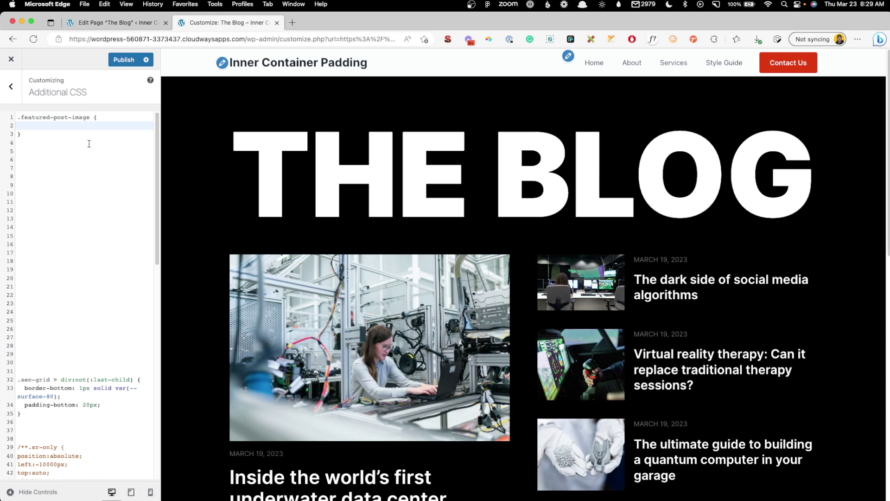
pyautogui.write('aspect-ratio: ')
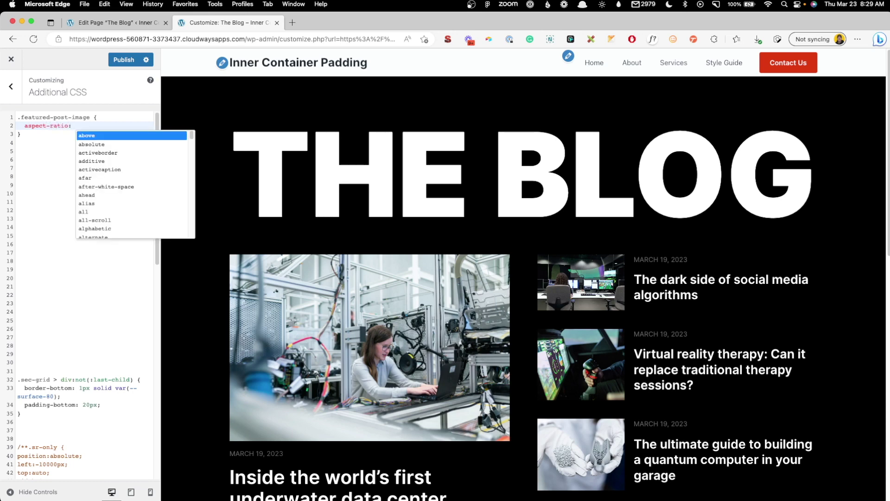
pyautogui.write('16 / 9')
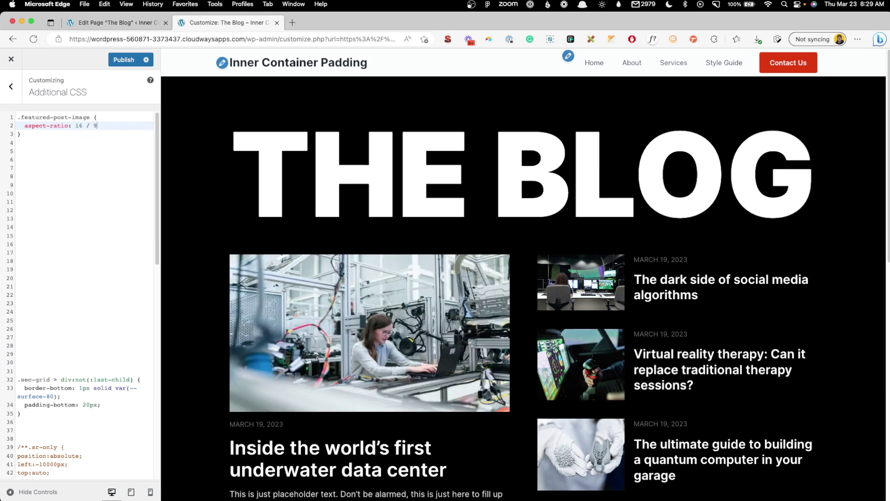
pyautogui.write(';')
# Preview the featured image's aspect ratio on mobile, tablet and desktop.
pyautogui.click(132, 492)
pyautogui.click(151, 492)
pyautogui.scroll(-10, 503, 232)
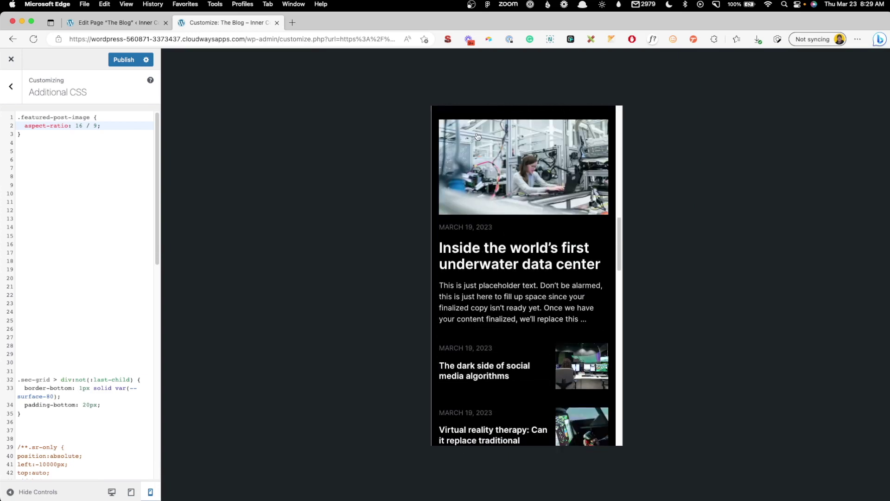
pyautogui.click(131, 493)
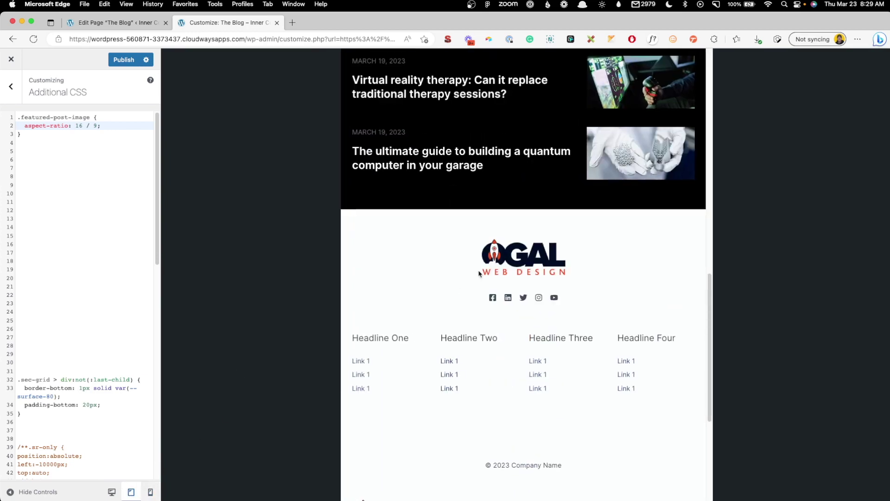
pyautogui.scroll(10, 424, 259)
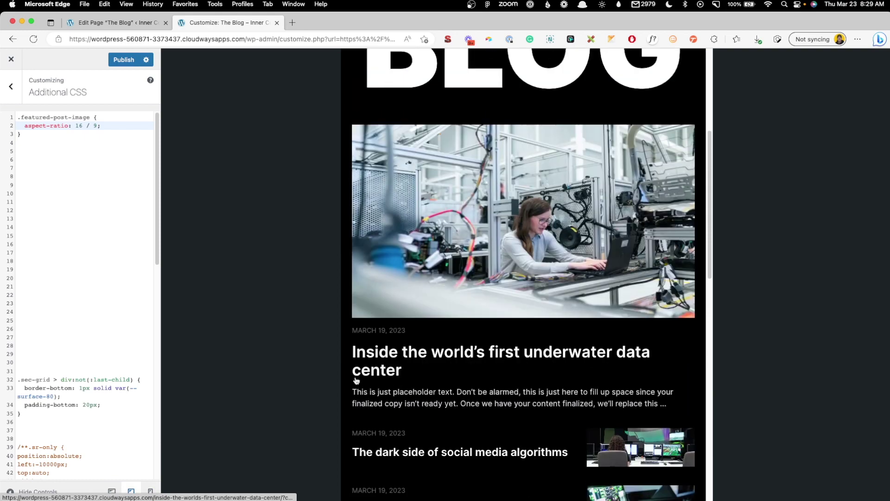
pyautogui.click(112, 491)
pyautogui.scroll(10, 493, 318)
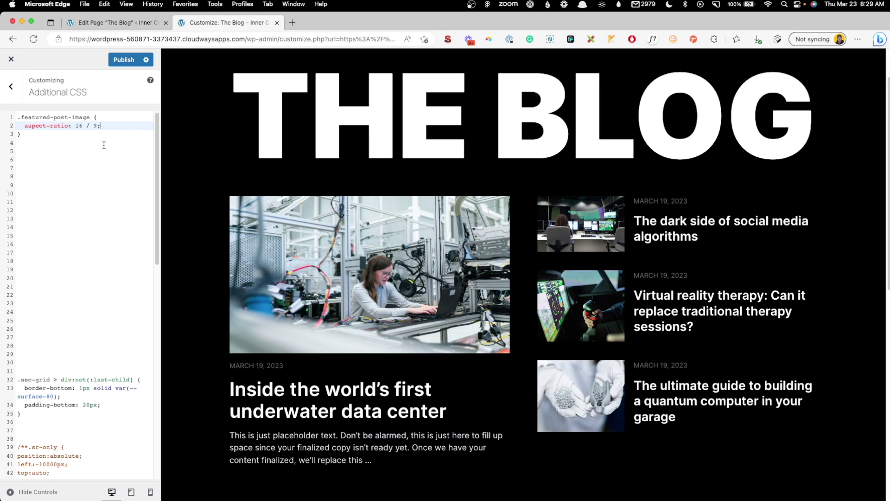
# Add object-fit: cover to the .featured-post-image rule.
pyautogui.press('Return')
pyautogui.write('object-')
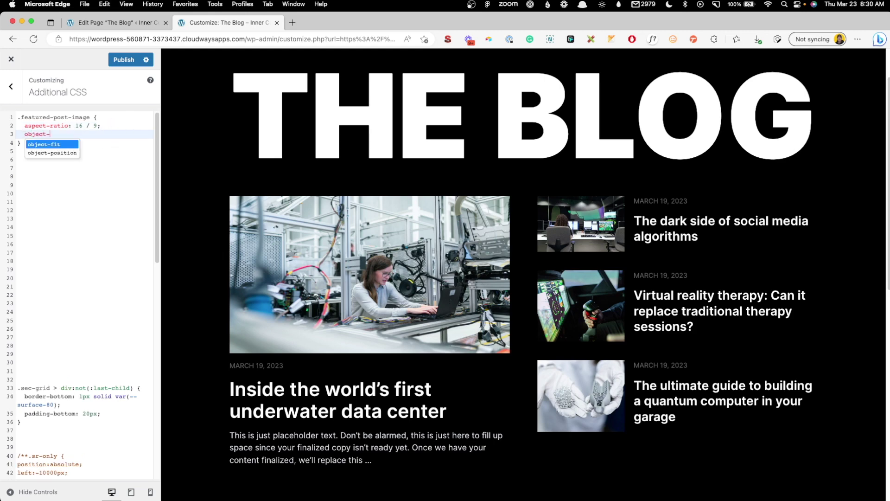
pyautogui.write('fit: cover;')
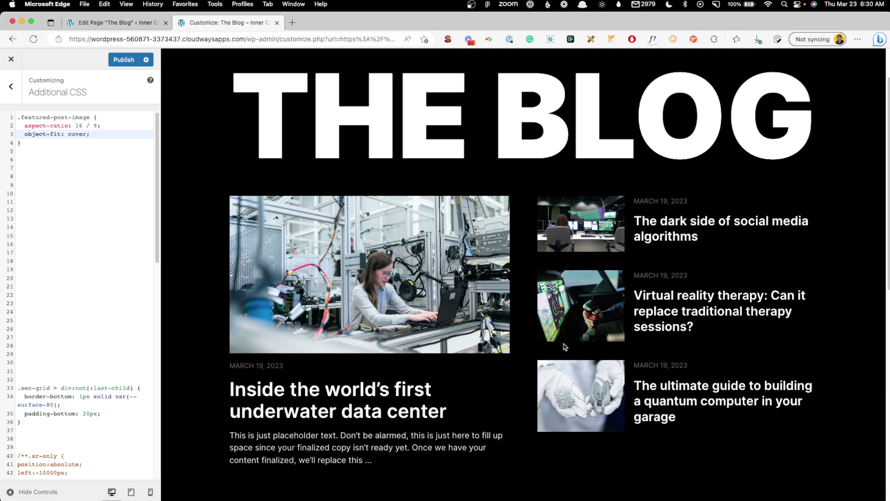
# Make room for a new rule below .featured-post-image and copy the CSS class of the second query loop's grid in the page editor.
pyautogui.click(105, 152)
pyautogui.press('Return')
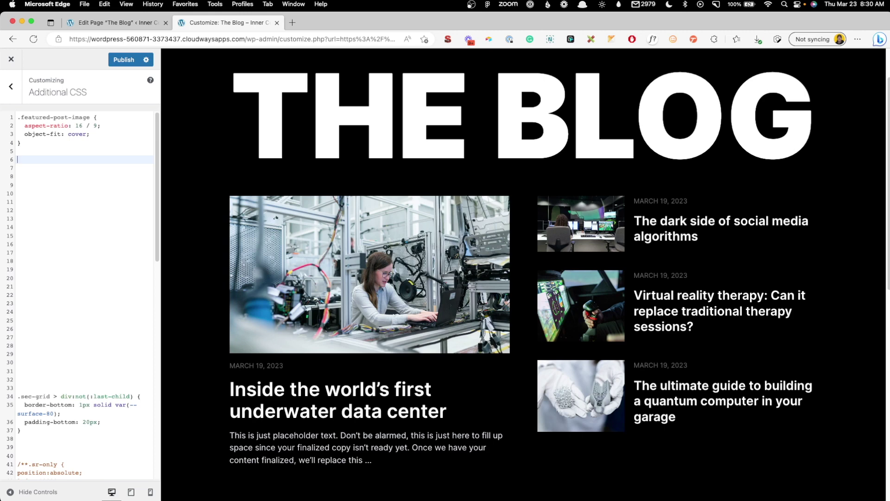
pyautogui.click(116, 22)
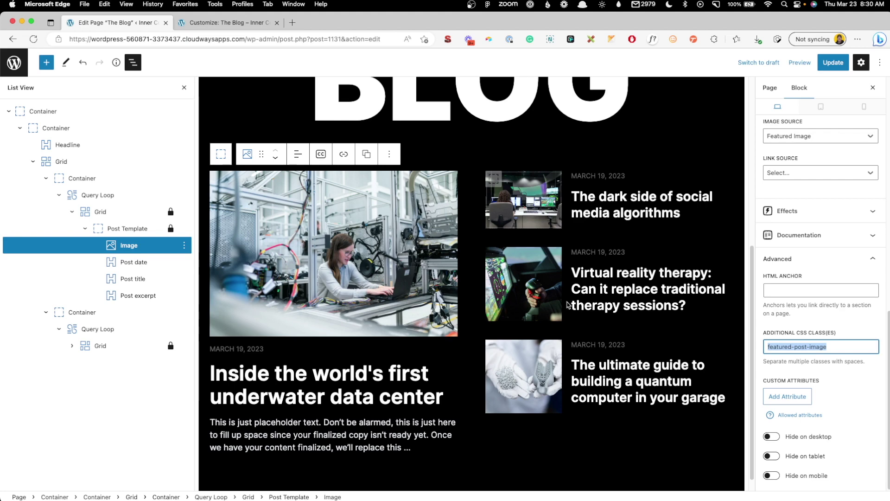
pyautogui.click(95, 346)
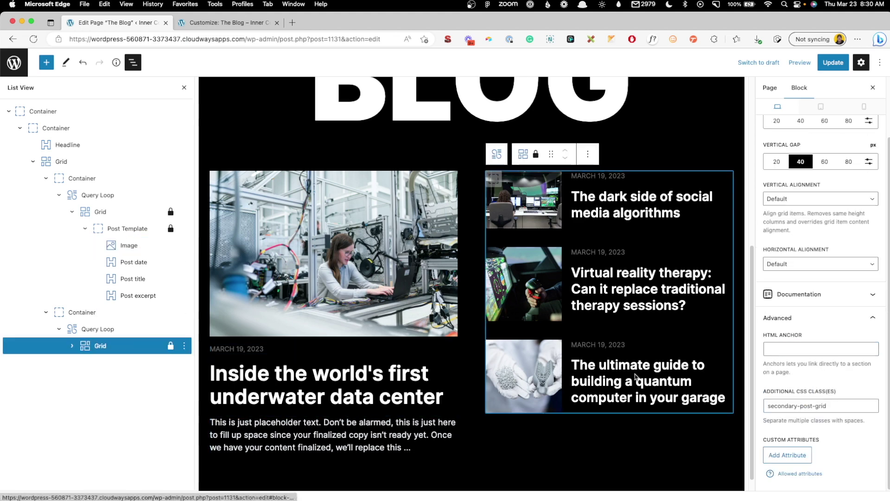
pyautogui.tripleClick(783, 409)
pyautogui.press('super+c')
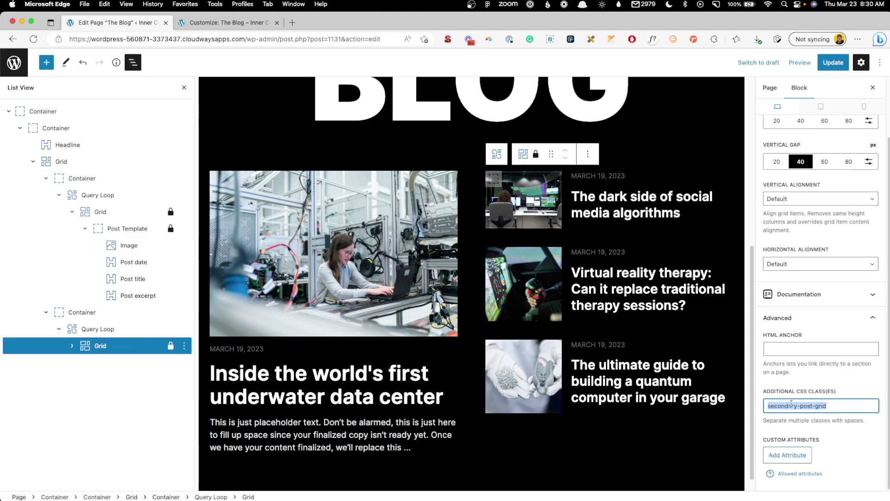
# Add a .secondary-post-grid > div rule with outline: 1px solid red to the Additional CSS.
pyautogui.click(222, 22)
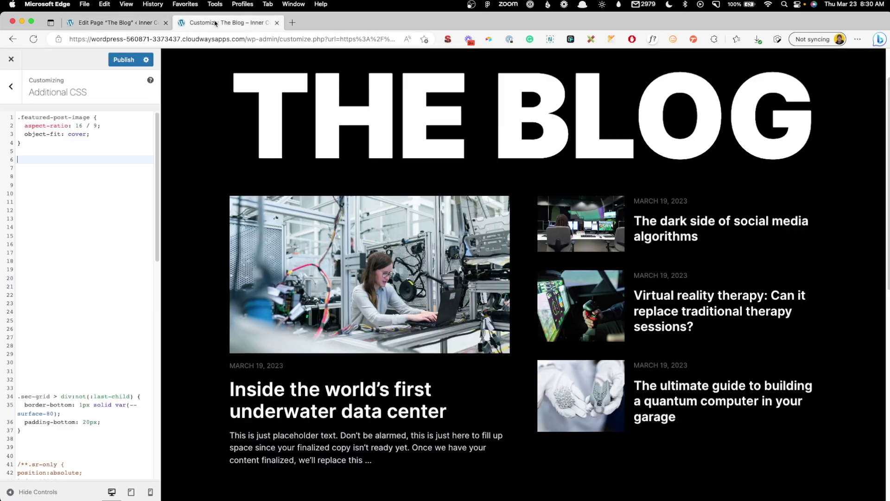
pyautogui.press('super+v')
pyautogui.write('.')
pyautogui.write('{')
pyautogui.press('Return')
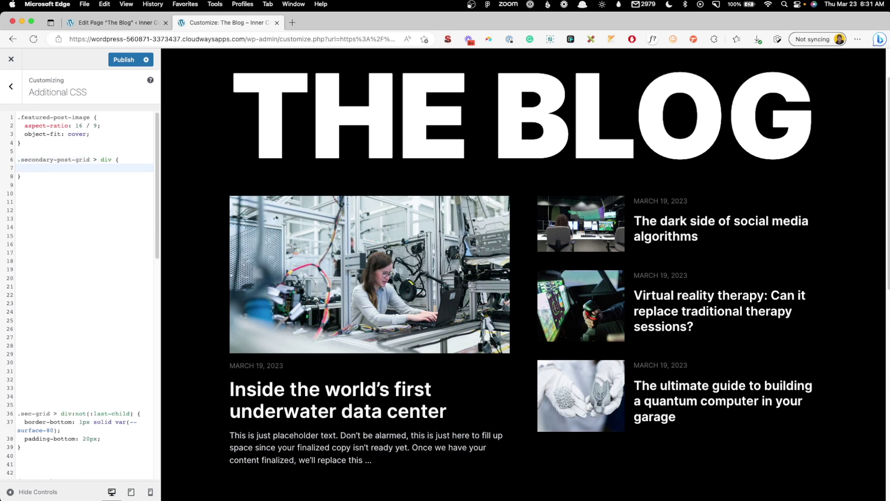
pyautogui.write('outline: ')
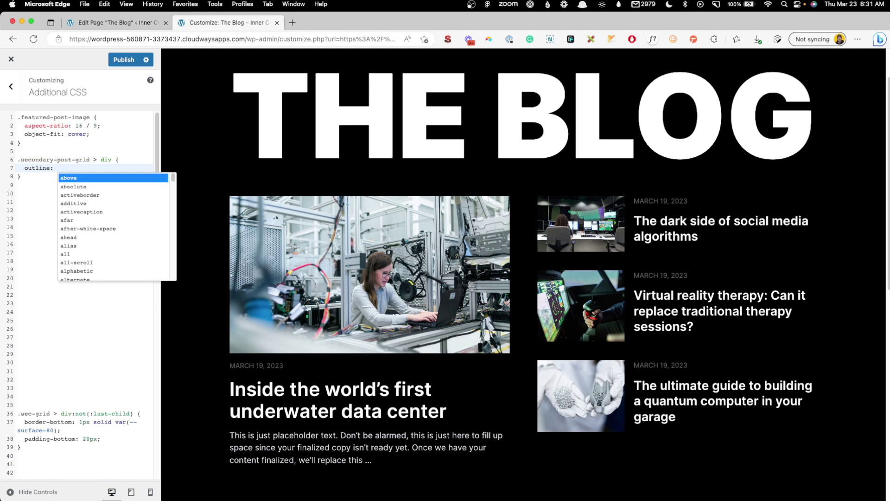
pyautogui.write('1px solid red;')
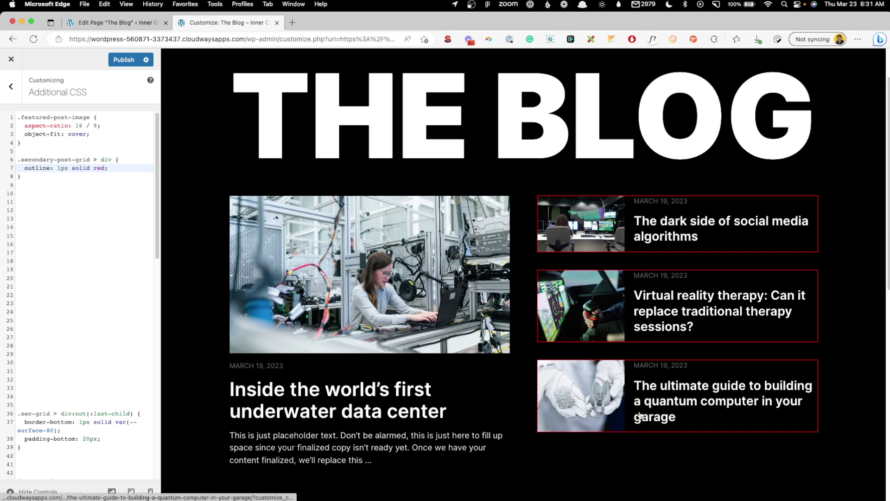
# Extend the .secondary-post-grid > div selector with :not(:last-child) to exclude the last post.
pyautogui.click(113, 160)
pyautogui.write(':not(')
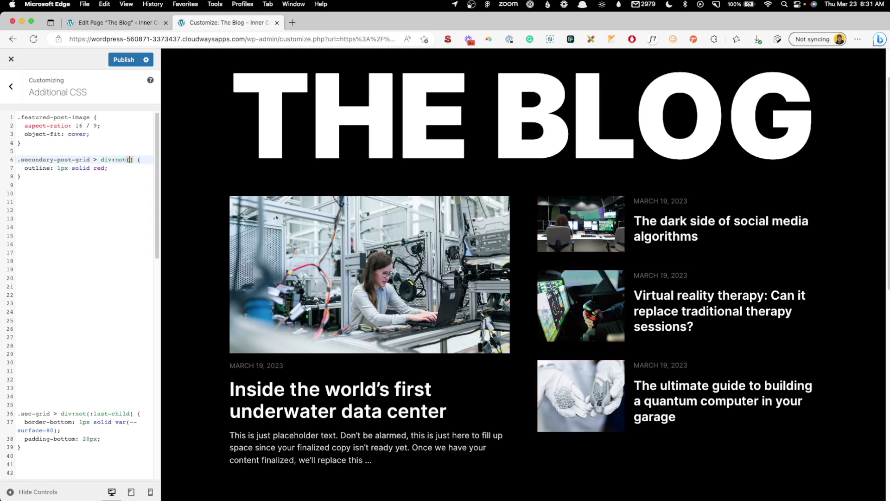
pyautogui.write(':last-')
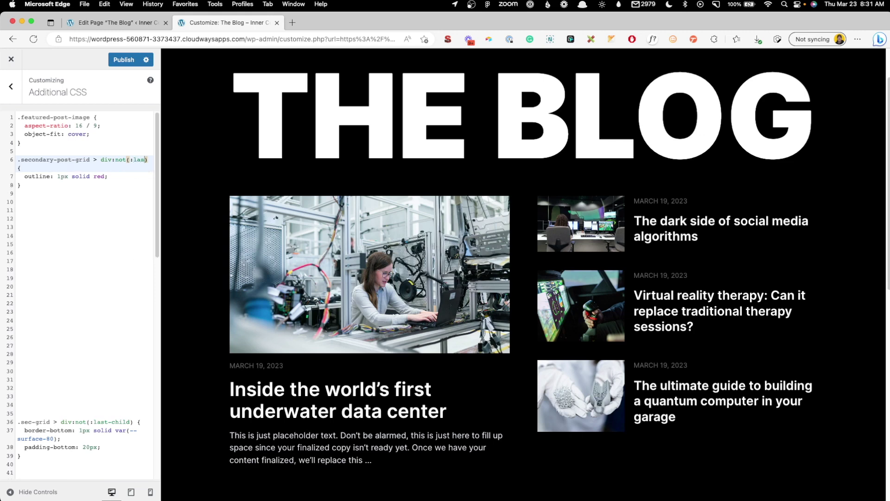
pyautogui.write('hc')
pyautogui.write('ild')
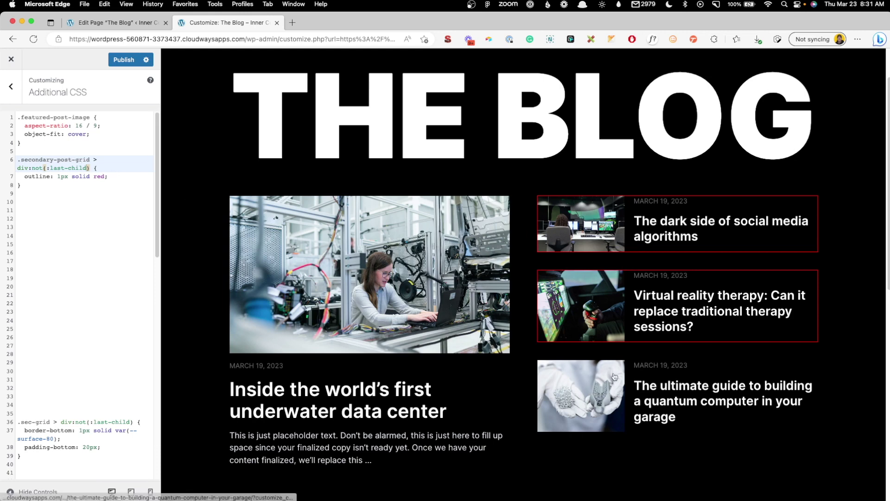
pyautogui.scroll(-1, 618, 355)
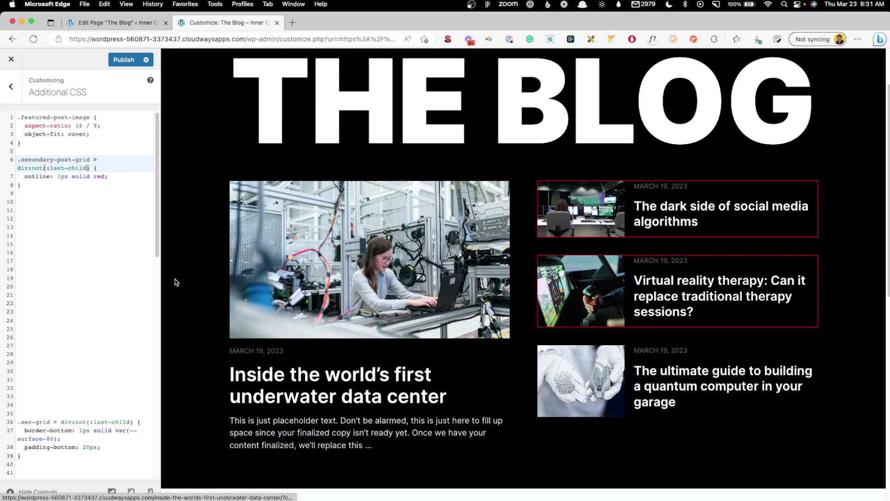
# Replace the outline declaration in the .secondary-post-grid rule with border-bottom: 1px solid var(--surface-80).
pyautogui.moveTo(114, 177); pyautogui.dragTo(25, 176)
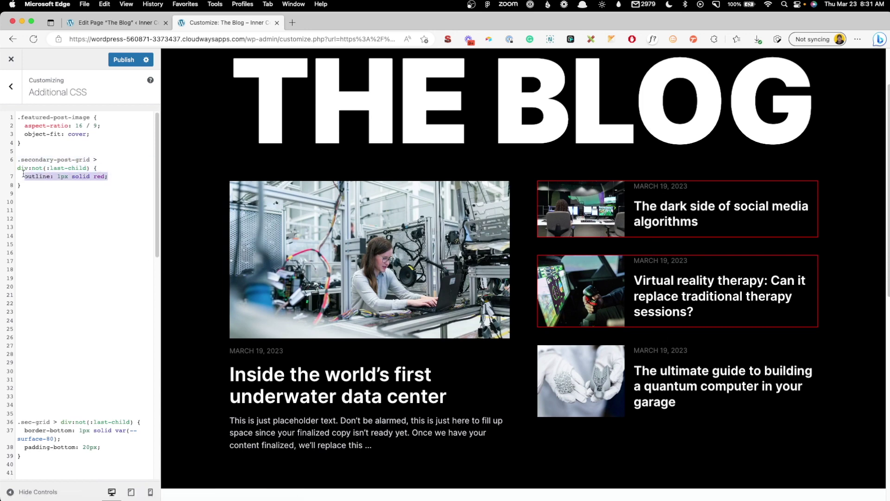
pyautogui.write('bo')
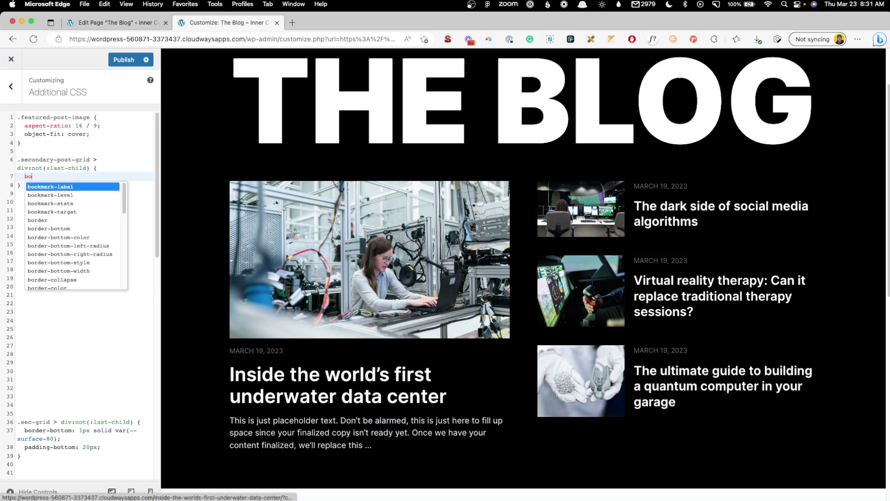
pyautogui.write('rder-botto')
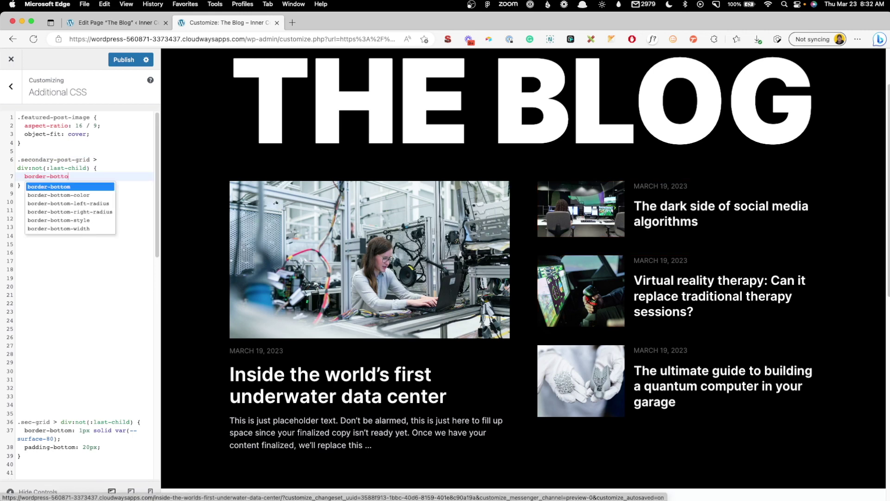
pyautogui.write('m: 1px solid ')
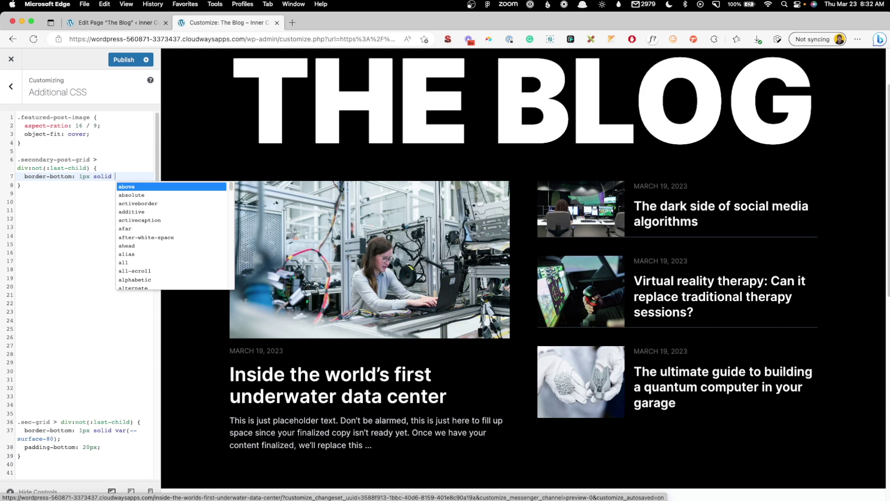
pyautogui.write('var(--surface-80);')
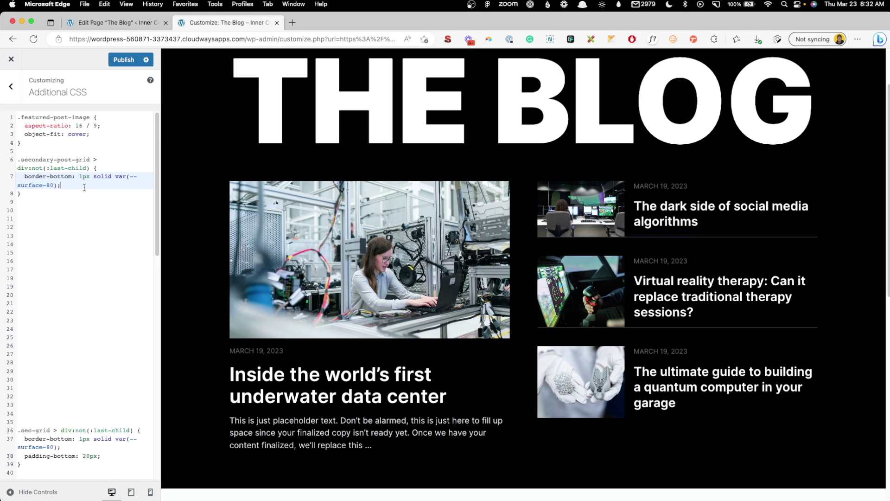
# Add padding-bottom: 40px to the .secondary-post-grid rule.
pyautogui.press('Return')
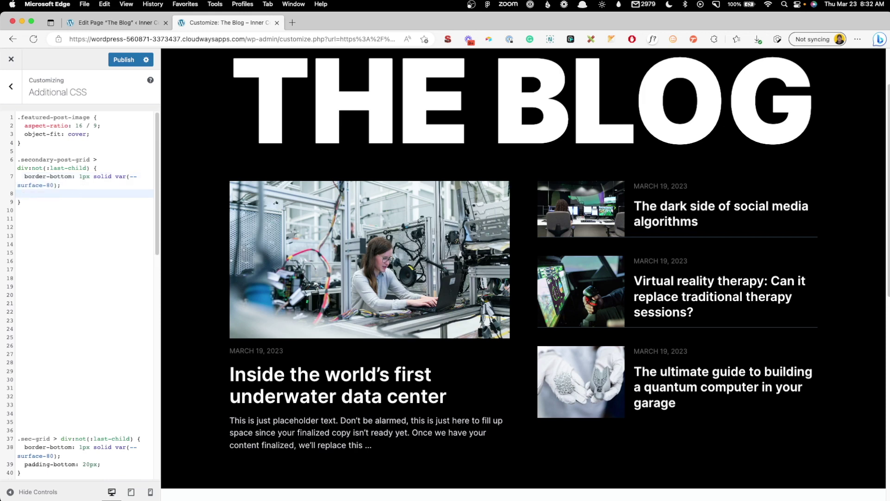
pyautogui.write('padding-')
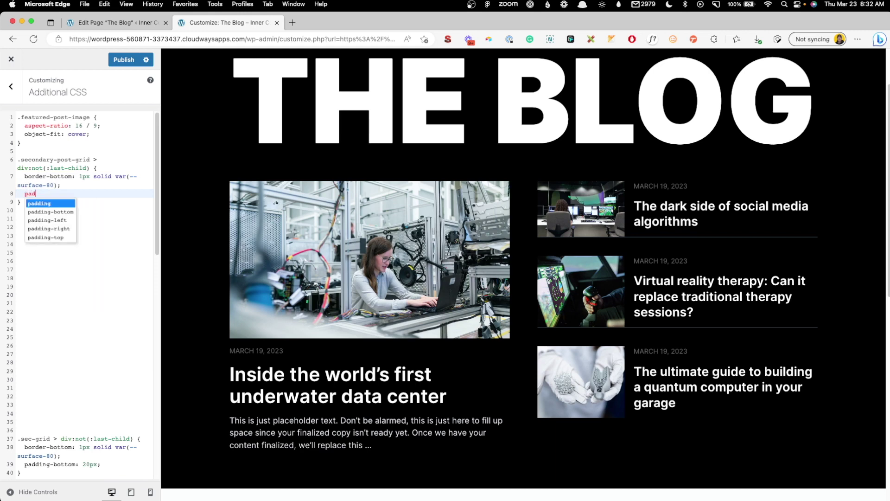
pyautogui.write('m: 40px;')
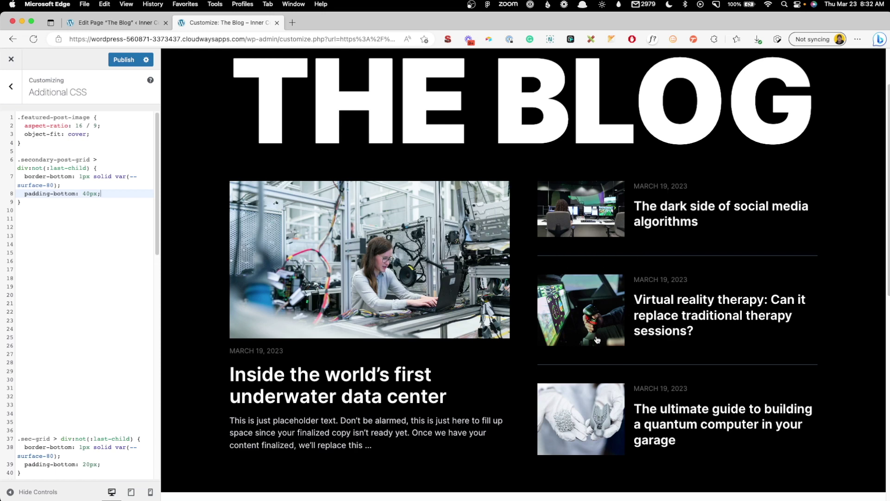
# Publish the Additional CSS changes and close the Customizer.
pyautogui.click(82, 203)
pyautogui.click(124, 60)
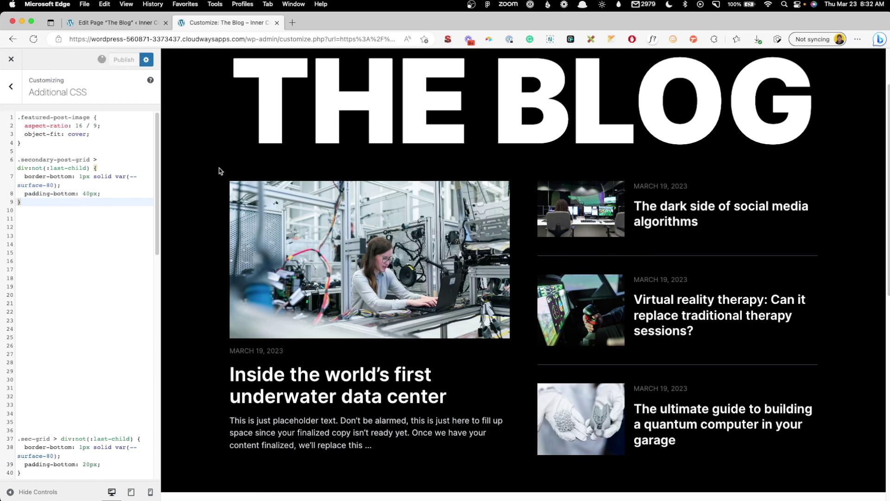
pyautogui.click(11, 59)
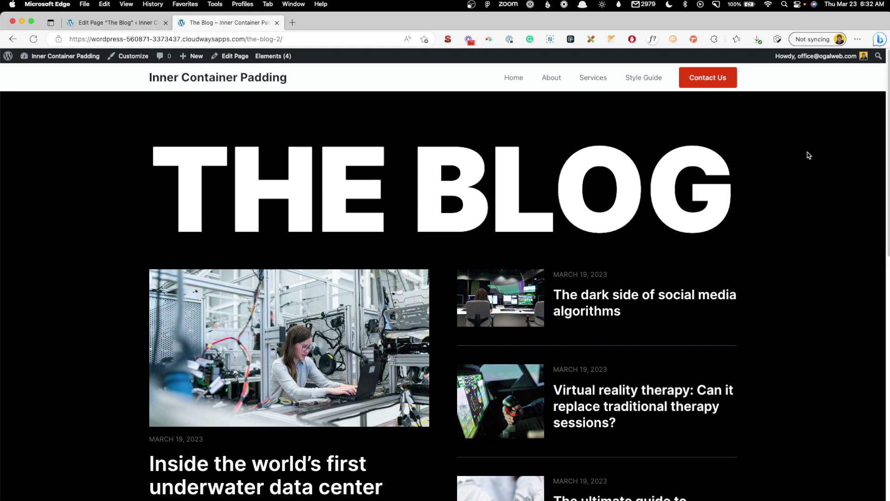
# Examine the live blog page's layout at tablet and mobile widths by narrowing the browser window.
pyautogui.moveTo(888, 149); pyautogui.dragTo(464, 240)
pyautogui.scroll(-4, 264, 269)
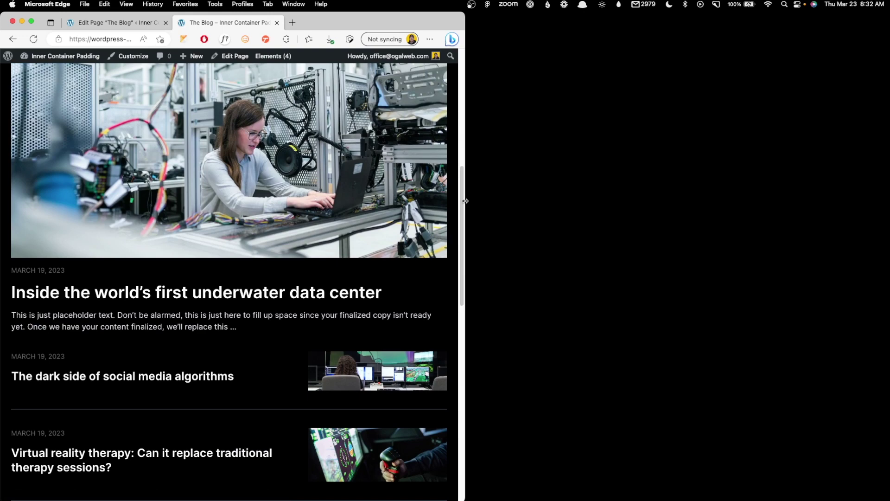
pyautogui.scroll(-5, 451, 189)
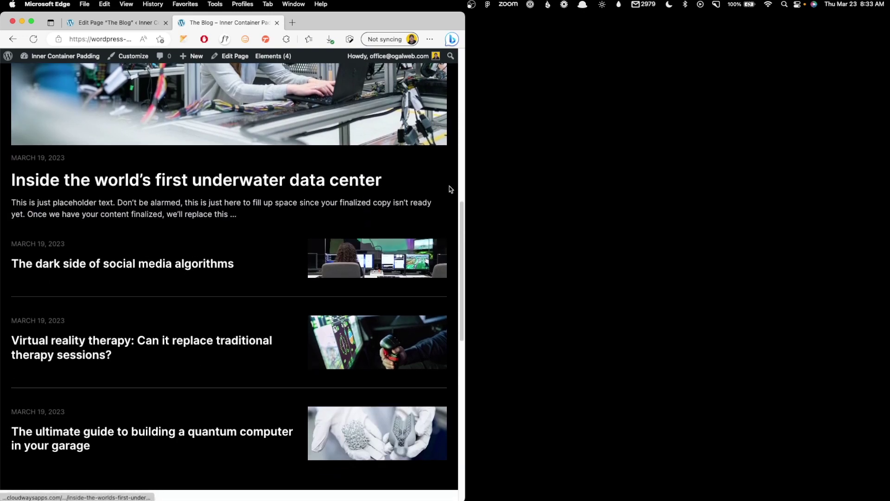
pyautogui.moveTo(464, 182); pyautogui.dragTo(241, 180)
pyautogui.scroll(3, 168, 267)
pyautogui.scroll(10, 168, 267)
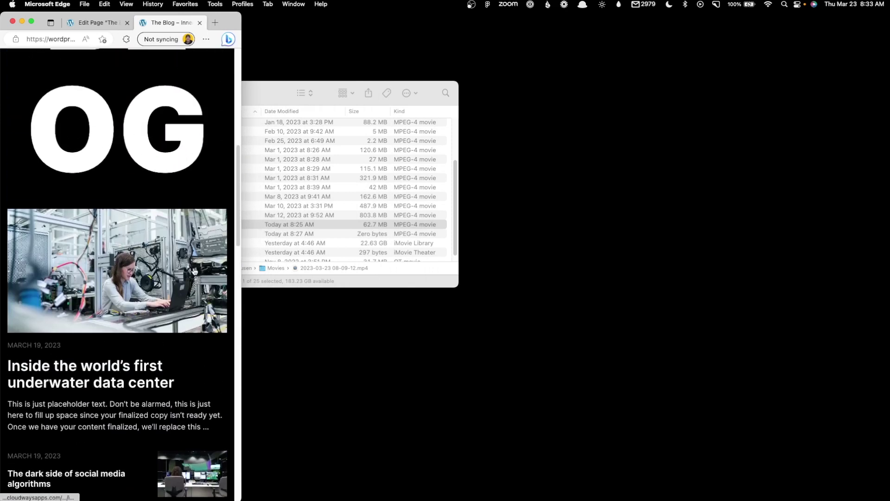
pyautogui.scroll(8, 185, 185)
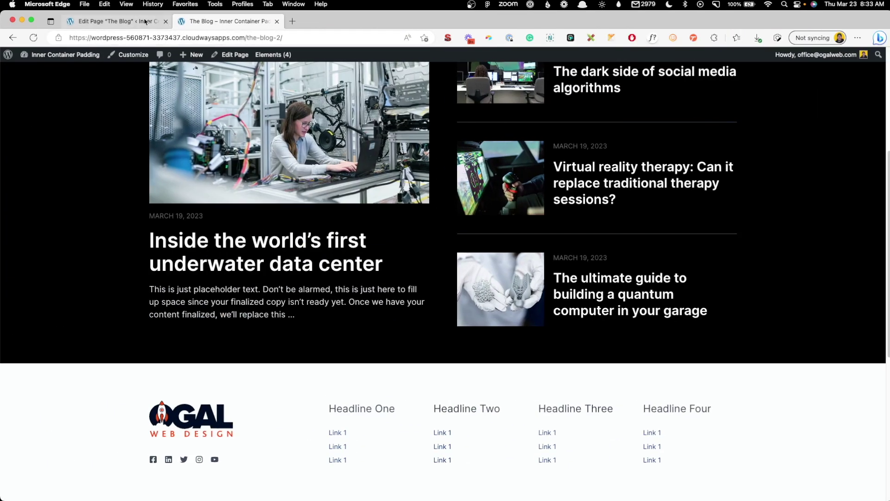
# Set the THE BLOG headline's tablet font size to 130 px in the page editor.
pyautogui.hotkey('ctrl', 'shift', 'Tab')
pyautogui.scroll(10, 318, 139)
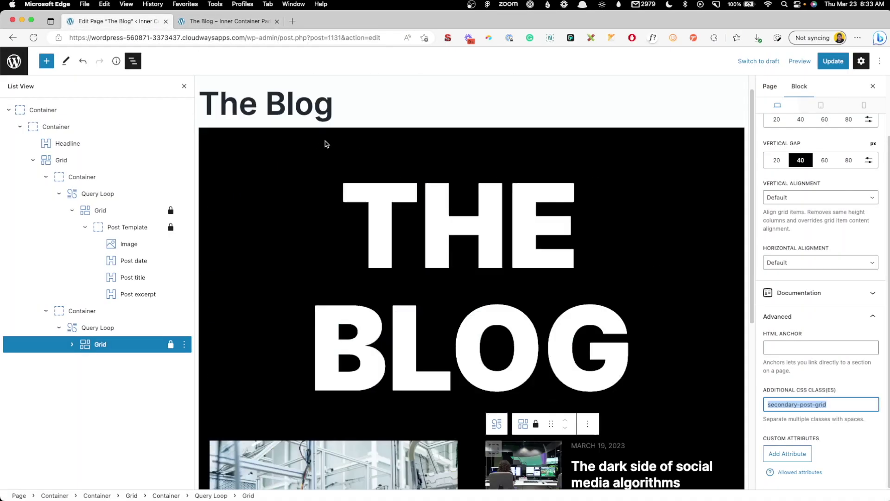
pyautogui.click(438, 269)
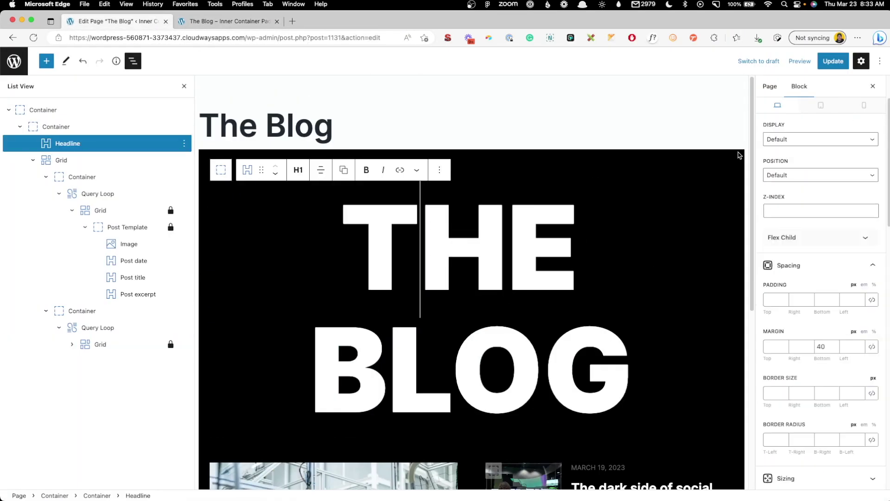
pyautogui.click(826, 106)
pyautogui.scroll(-10, 793, 320)
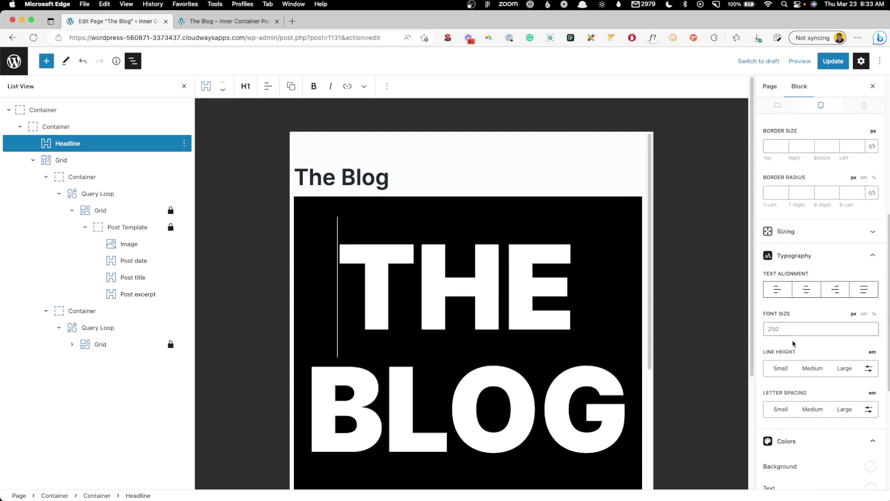
pyautogui.click(788, 245)
pyautogui.write('150')
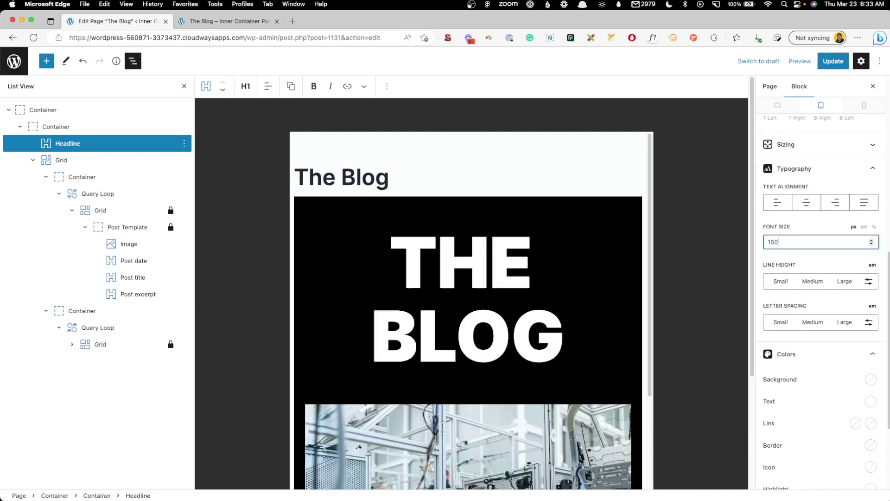
pyautogui.press('BackSpace')
pyautogui.press('BackSpace')
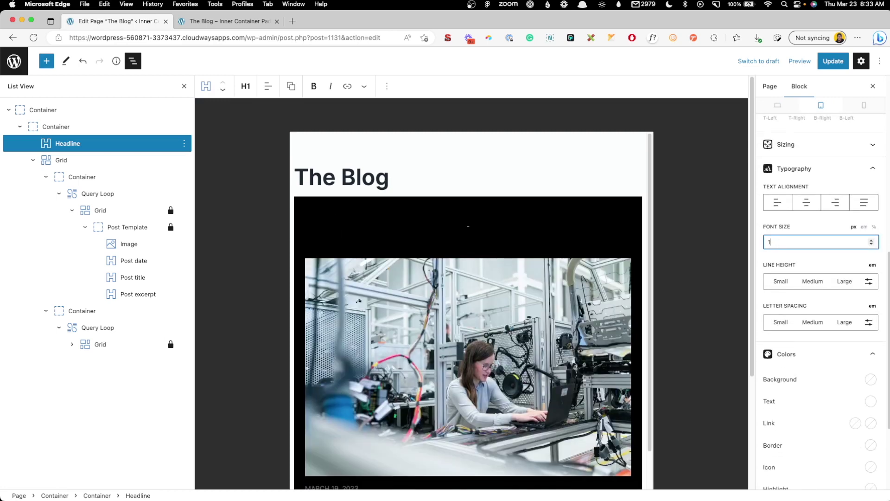
pyautogui.write('30')
# Set the THE BLOG headline's mobile font size to 55 px, trying 80, 40 and 60 px first.
pyautogui.click(864, 106)
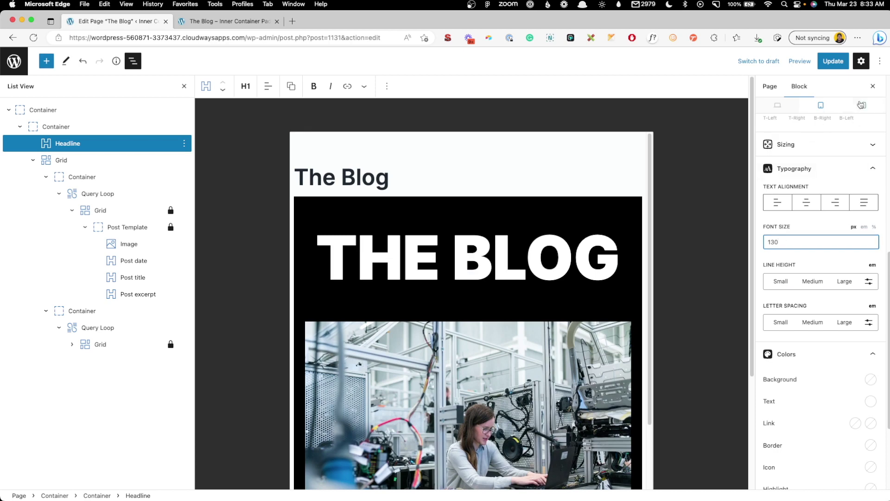
pyautogui.write('80')
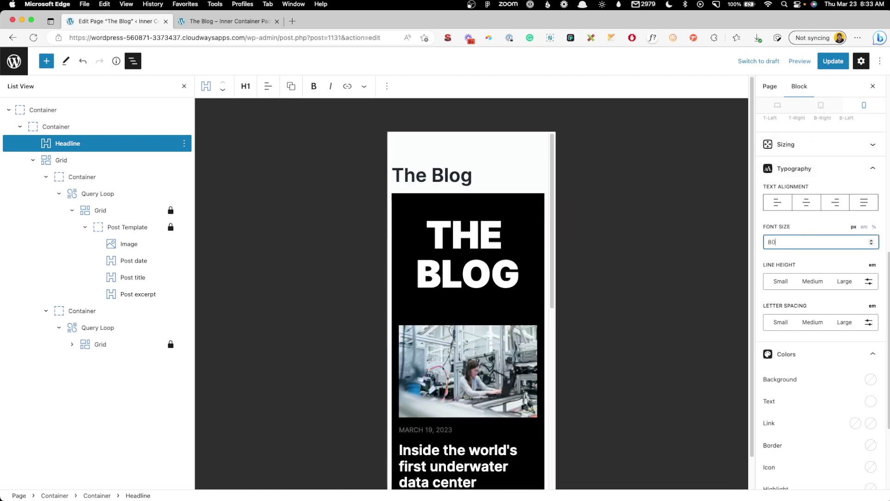
pyautogui.press('super+a')
pyautogui.write('40')
pyautogui.press('super+a')
pyautogui.write('60')
pyautogui.press('super+a')
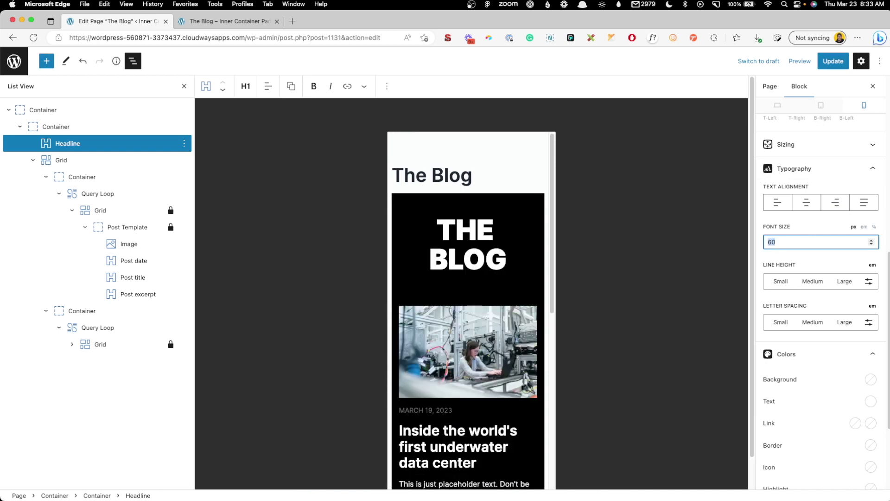
pyautogui.write('55')
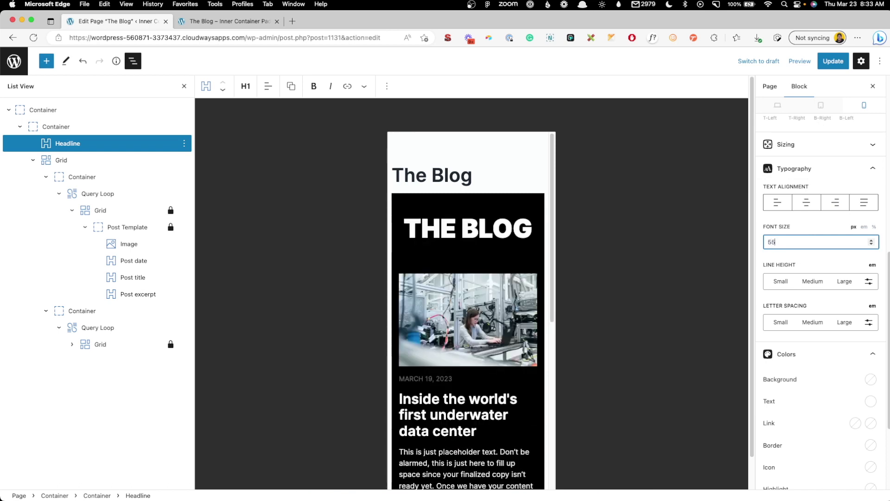
# Update the page with the responsive headline sizes and reload the live blog page.
pyautogui.click(833, 60)
pyautogui.click(252, 22)
pyautogui.press('super+r')
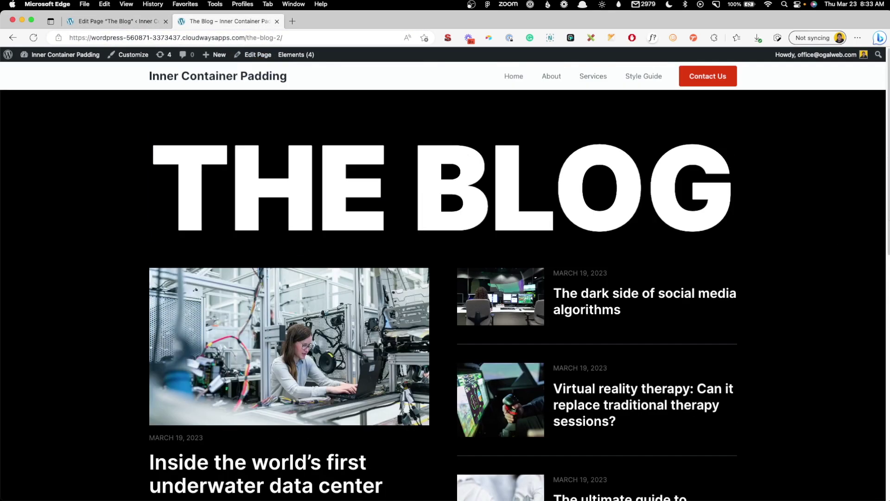
# Examine the live blog page's headline and post layout at narrowed and intermediate browser widths, and at full width.
pyautogui.moveTo(889, 218); pyautogui.dragTo(452, 251)
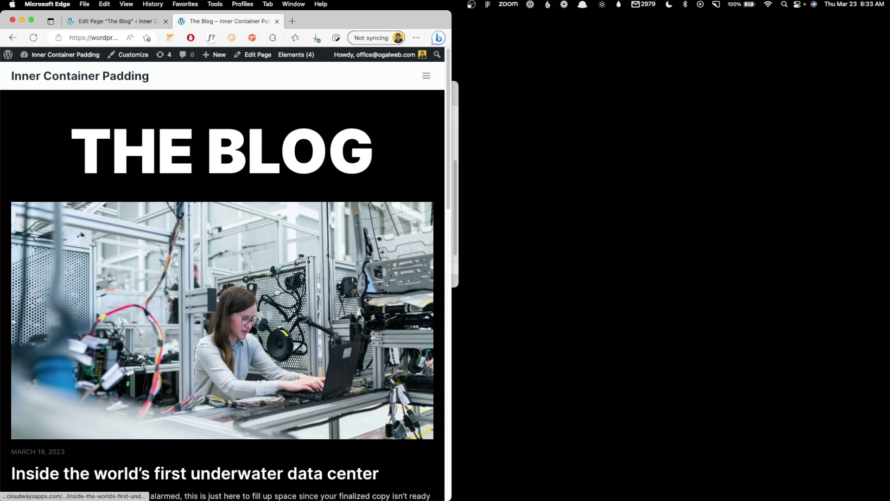
pyautogui.scroll(-9, 293, 320)
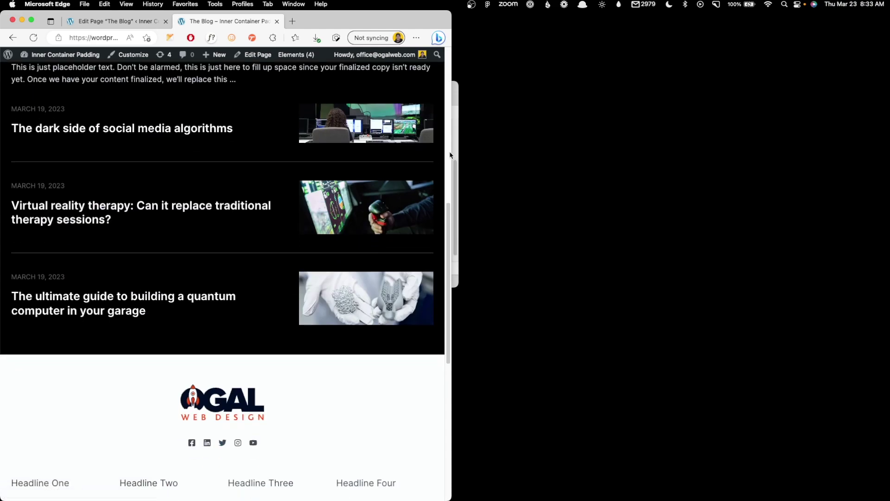
pyautogui.moveTo(450, 152); pyautogui.dragTo(652, 152)
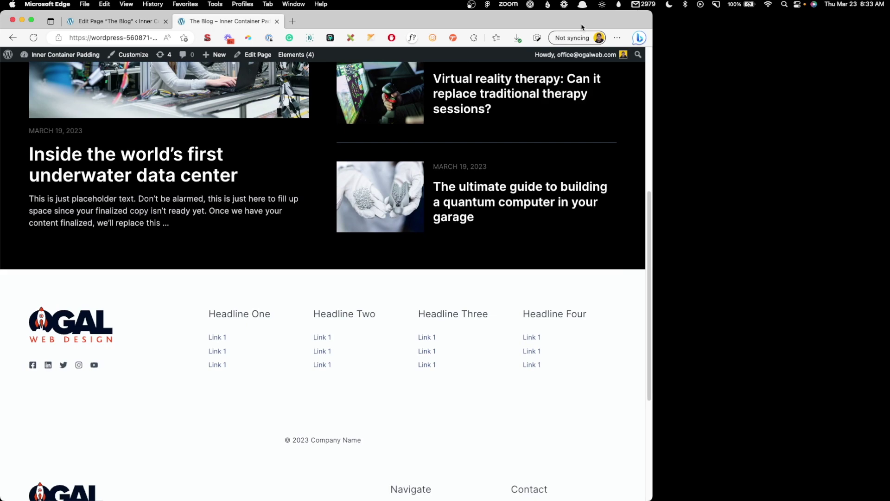
pyautogui.doubleClick(582, 24)
pyautogui.scroll(10, 557, 209)
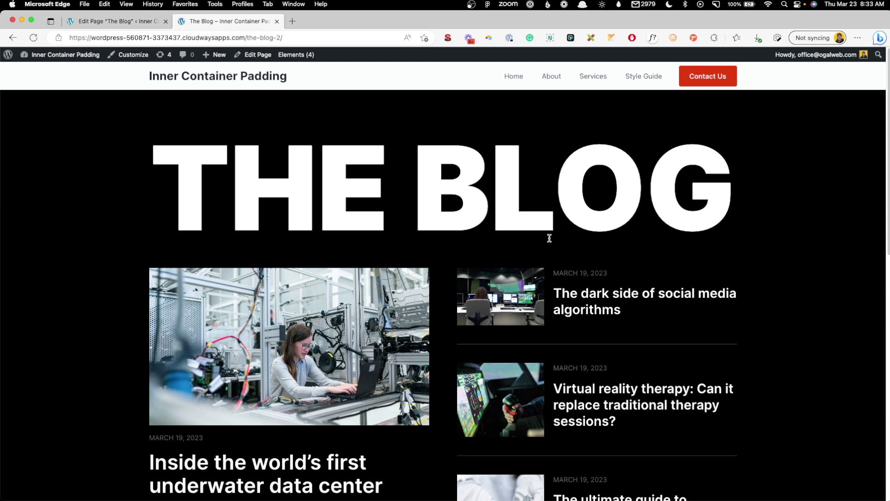
pyautogui.scroll(-4, 596, 259)
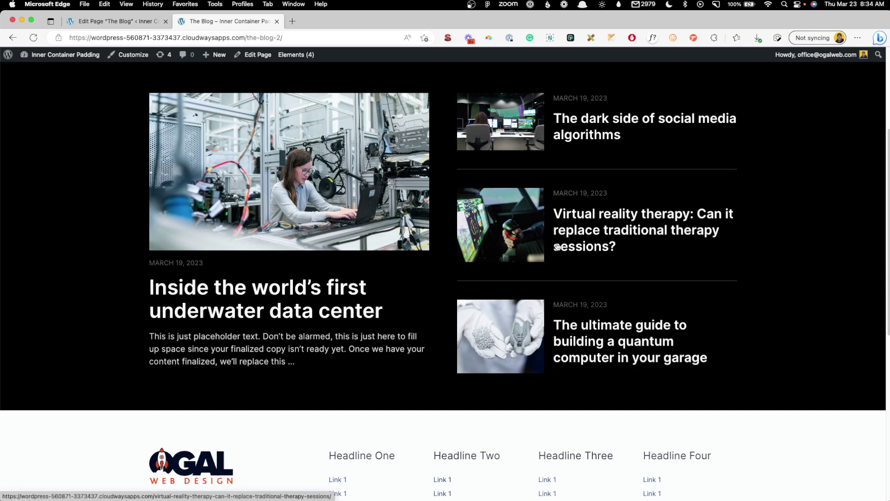
pyautogui.scroll(1, 557, 247)
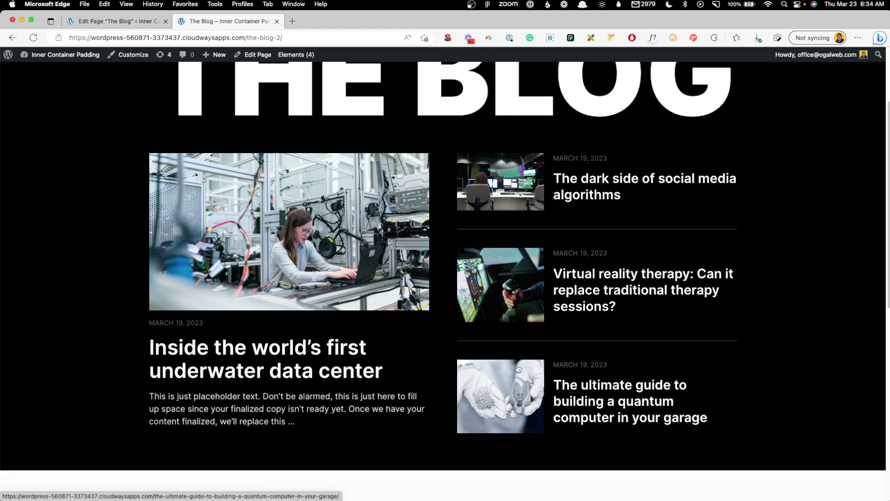
# Return to the page editor and switch the preview to desktop view, showing the post columns.
pyautogui.click(132, 20)
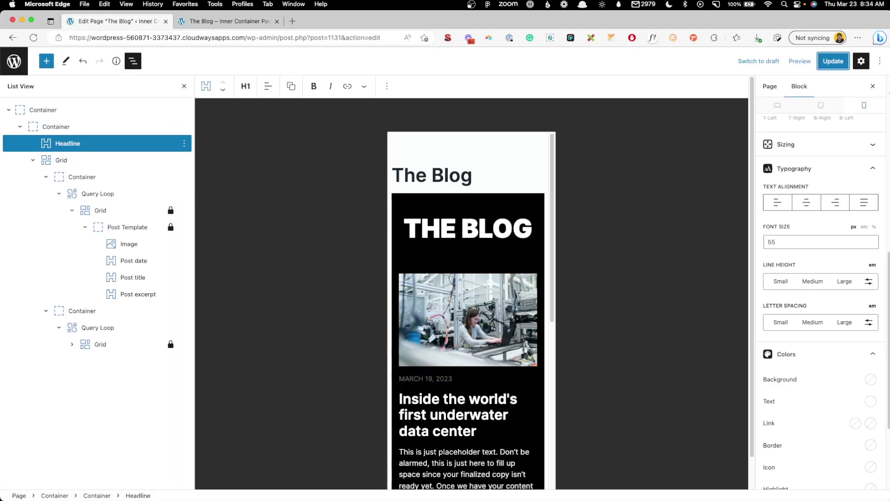
pyautogui.click(784, 110)
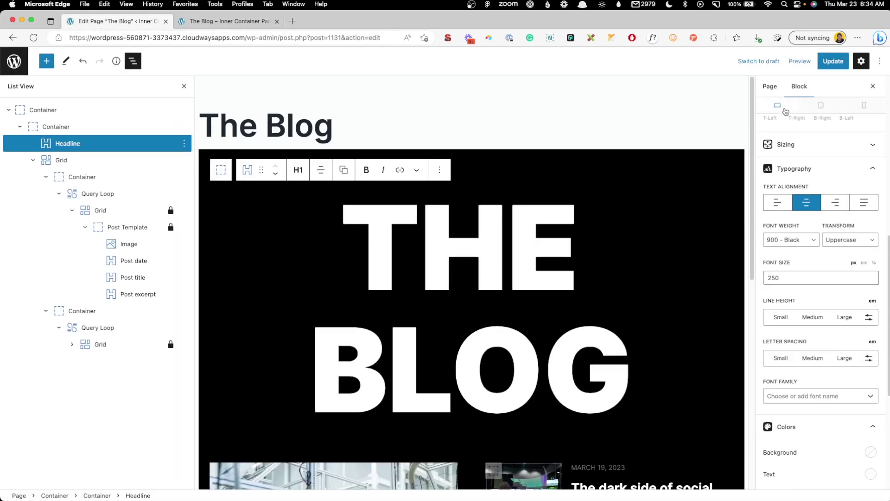
pyautogui.scroll(-6, 516, 310)
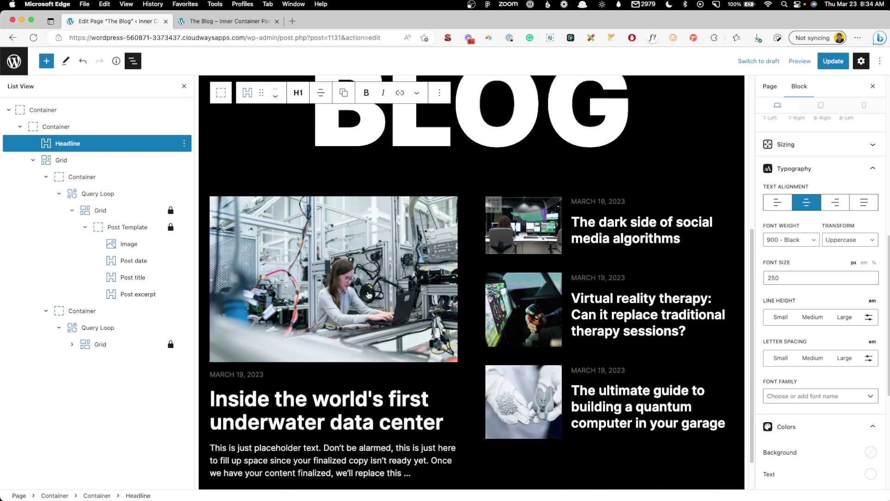
# Add a Taxonomies query parameter to the featured post's Query Loop.
pyautogui.click(103, 194)
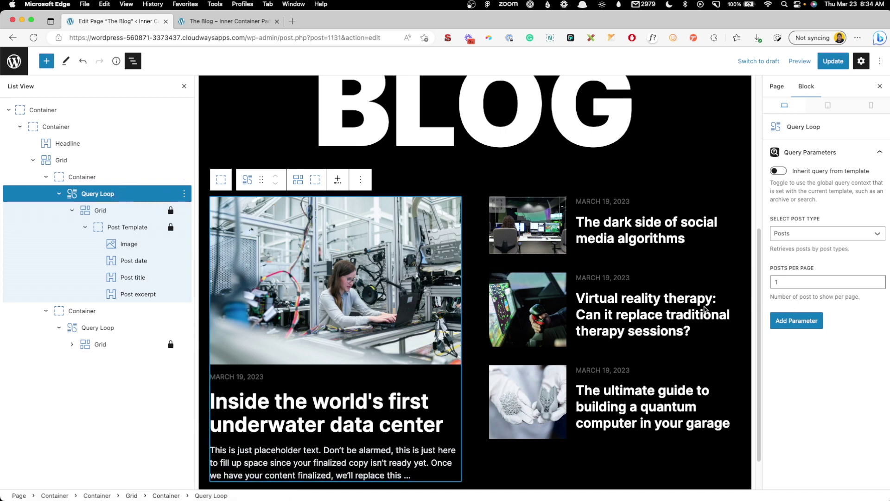
pyautogui.click(791, 324)
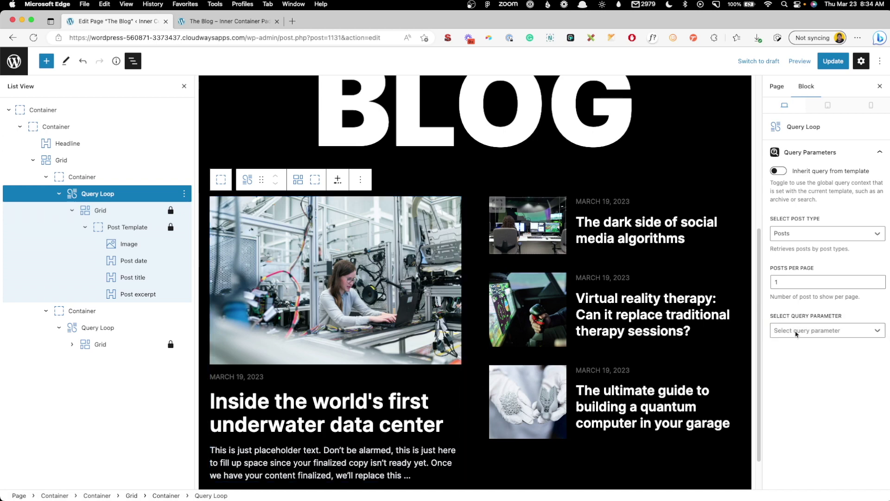
pyautogui.click(796, 330)
pyautogui.scroll(-2, 805, 267)
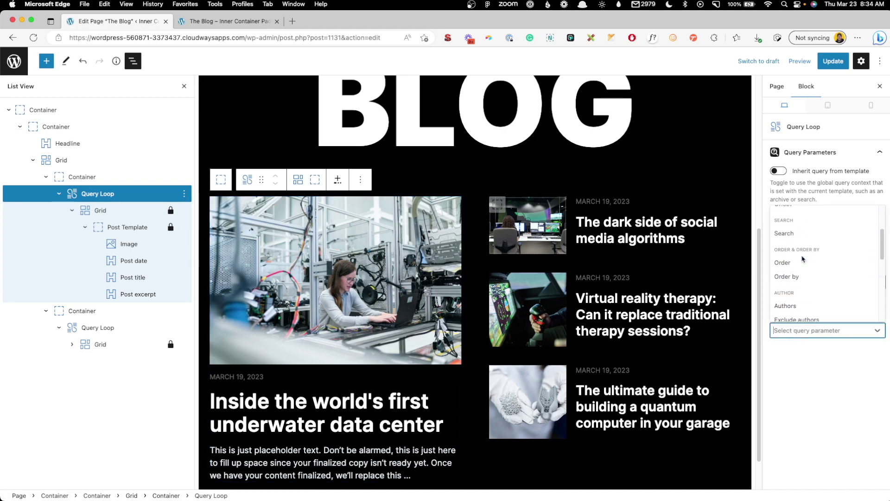
pyautogui.scroll(-3, 804, 269)
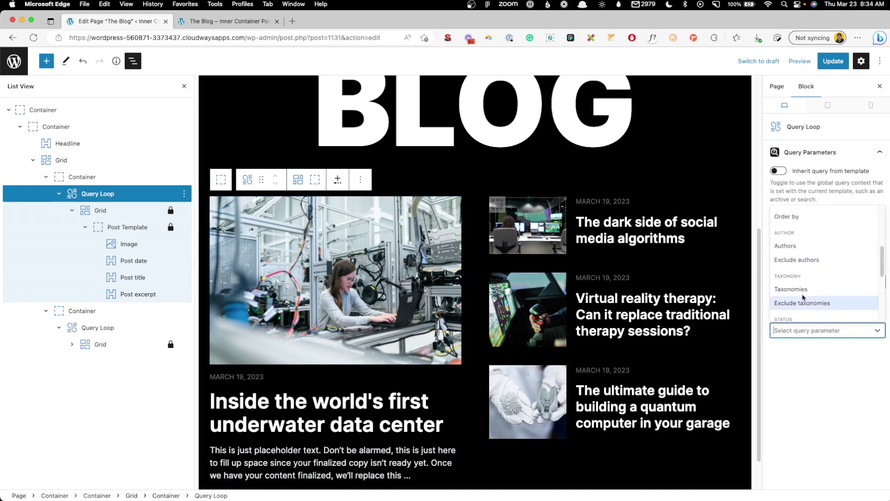
pyautogui.click(804, 289)
# Set the featured Query Loop's taxonomy to Categories with the term Feature.
pyautogui.click(805, 330)
pyautogui.click(805, 346)
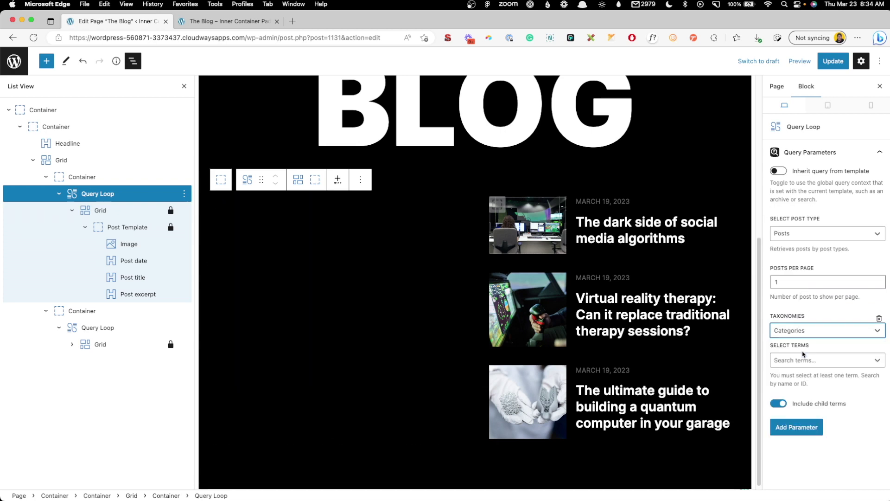
pyautogui.click(804, 362)
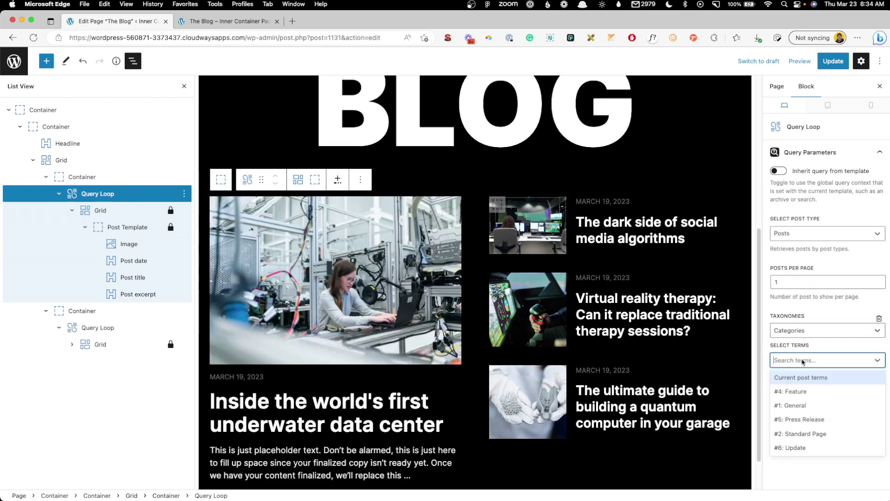
pyautogui.click(803, 391)
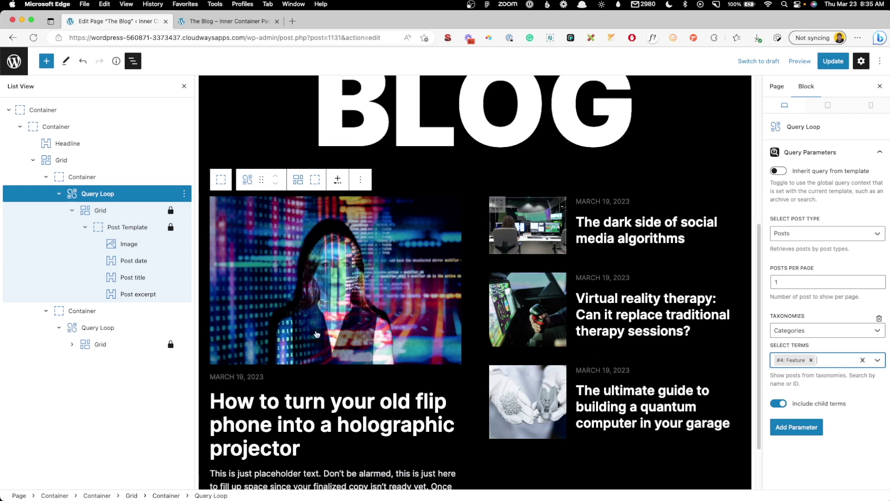
# Delete the Offset parameter from the three-post Query Loop.
pyautogui.click(123, 328)
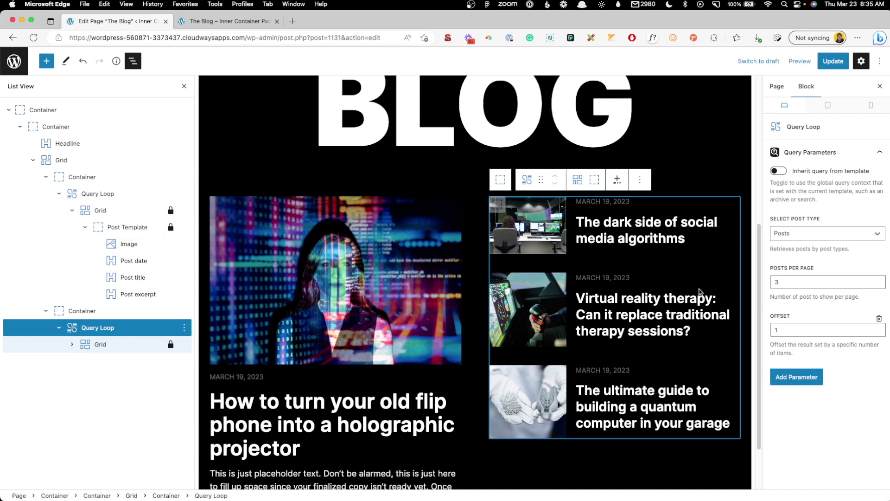
pyautogui.click(99, 331)
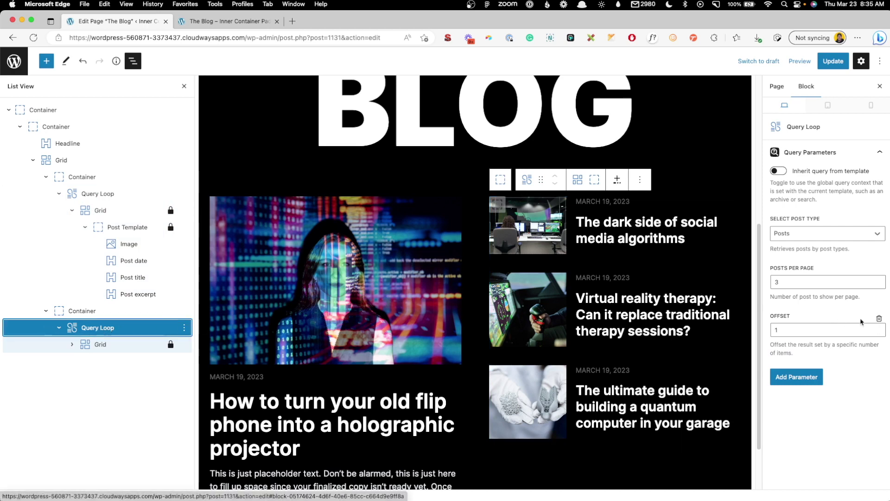
pyautogui.click(880, 319)
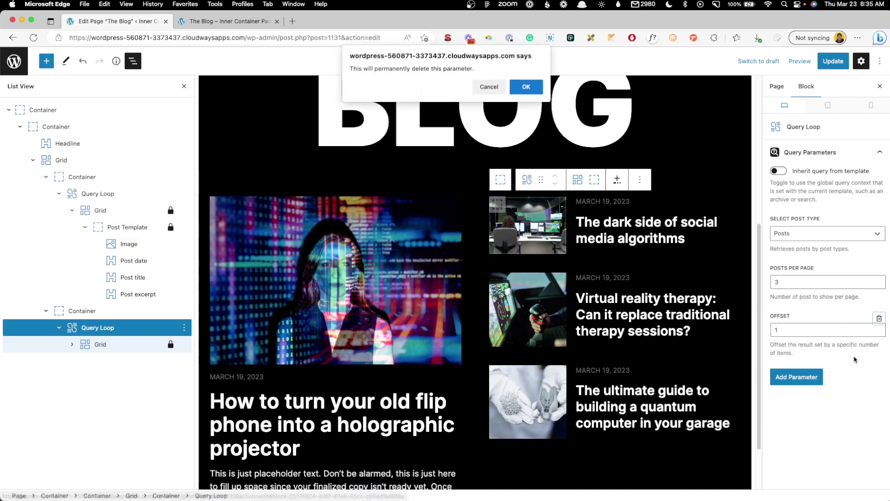
pyautogui.click(522, 85)
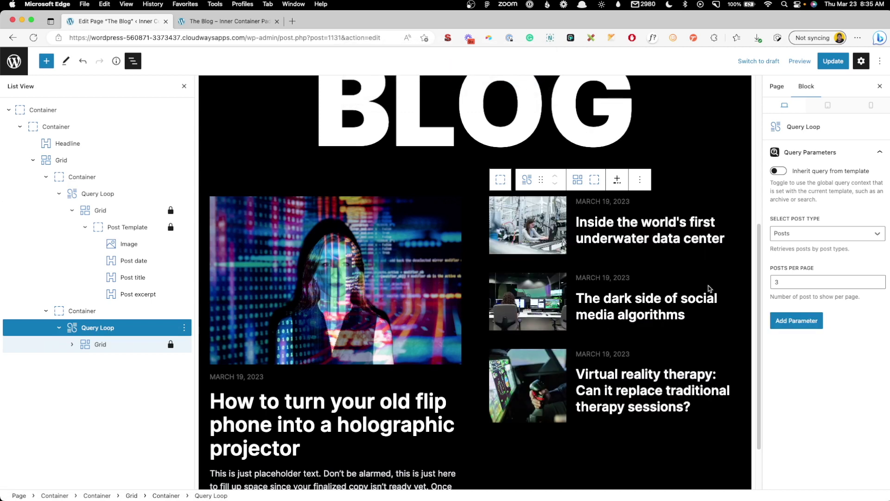
# Add an Exclude taxonomies query parameter to the three-post Query Loop.
pyautogui.click(807, 325)
pyautogui.click(807, 330)
pyautogui.scroll(-3, 815, 287)
pyautogui.scroll(-3, 815, 291)
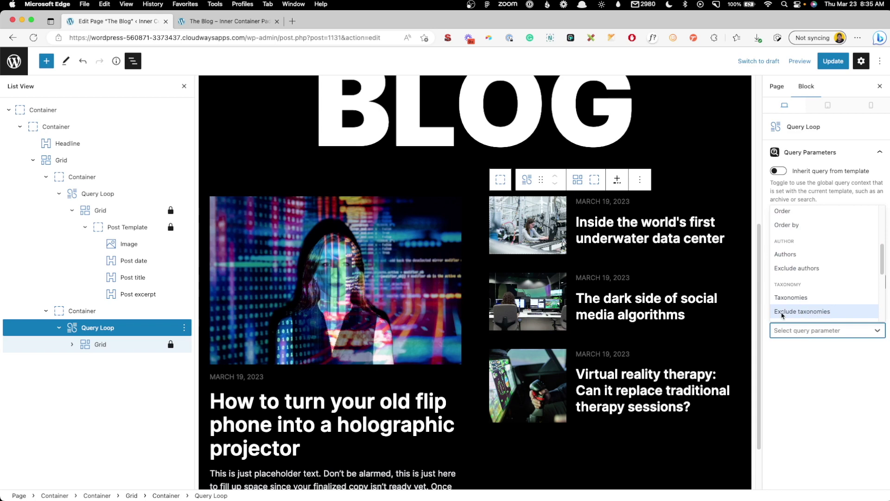
pyautogui.click(783, 312)
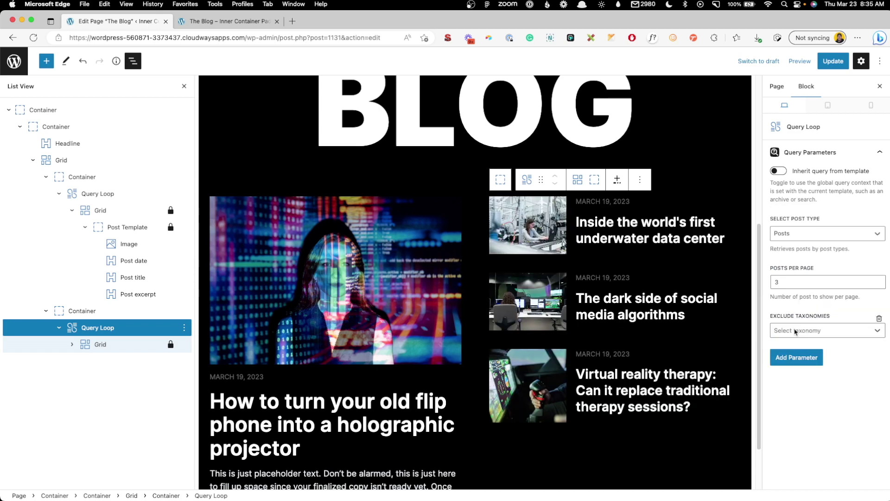
# Exclude the Feature term of Categories from the three-post Query Loop and update the page.
pyautogui.click(795, 330)
pyautogui.click(797, 354)
pyautogui.click(794, 360)
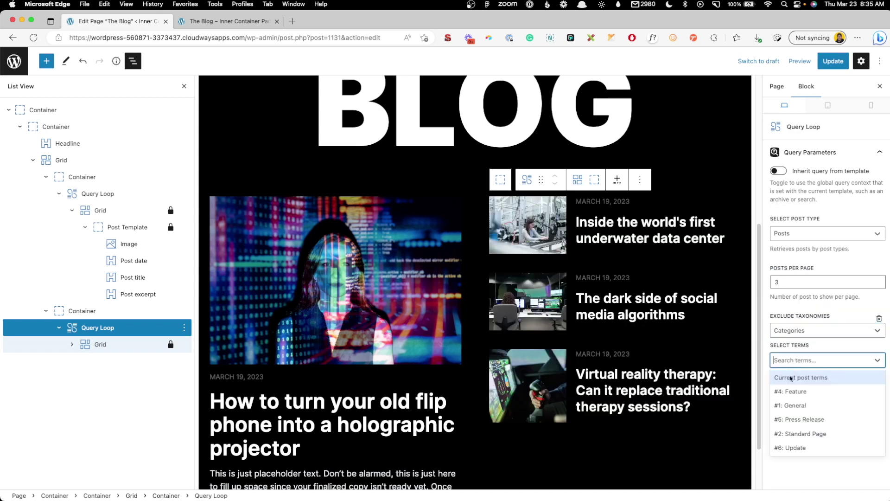
pyautogui.click(793, 391)
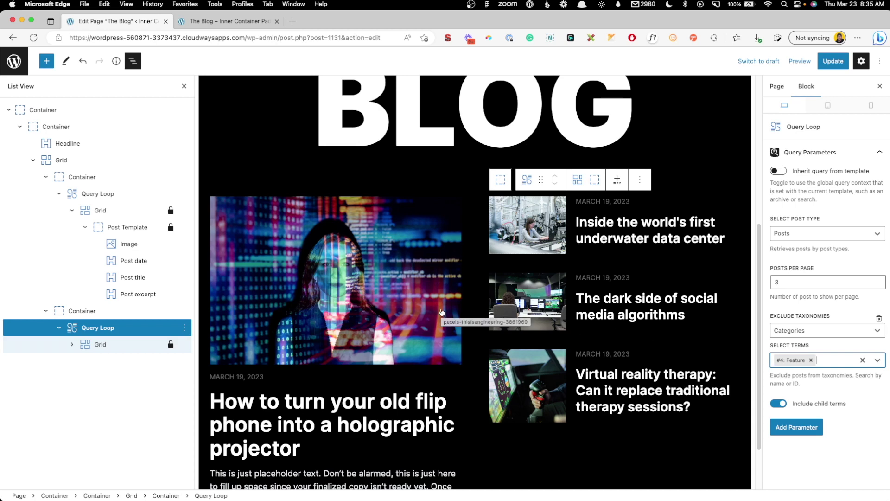
pyautogui.click(834, 61)
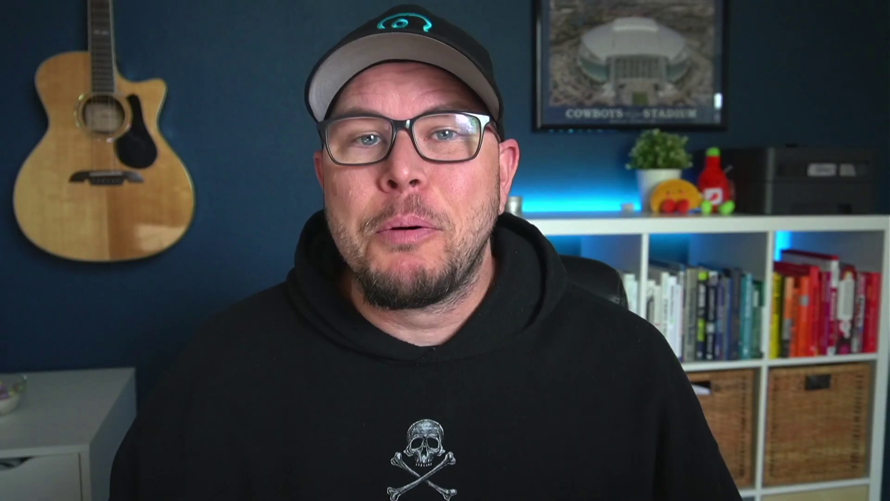